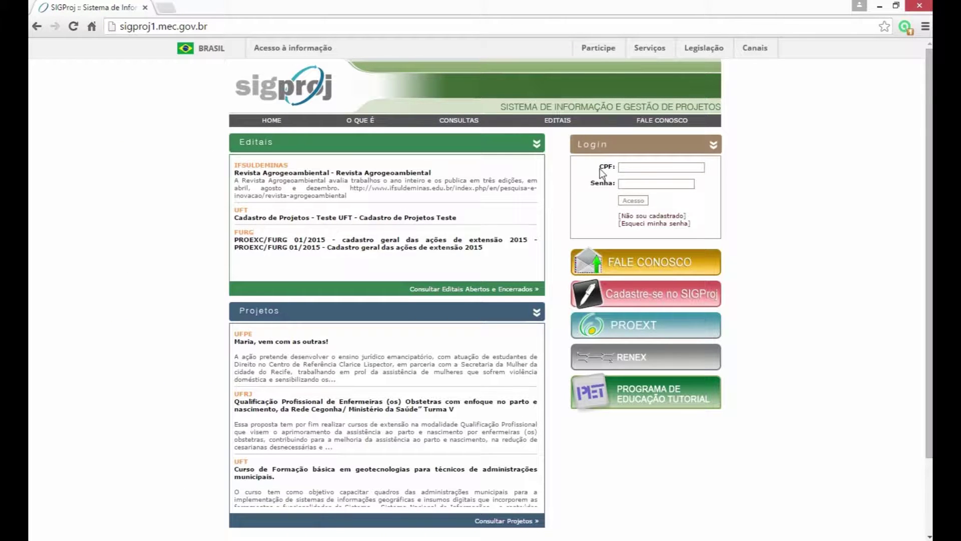
# Step: Log in to SIGProj by entering the account's CPF number and the account password
pyautogui.click(638, 165)
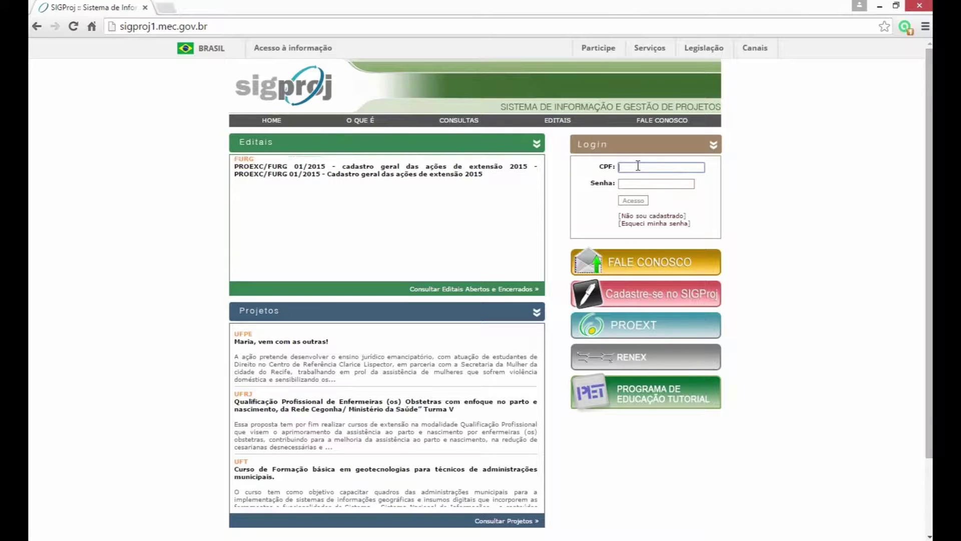
pyautogui.write('***********')
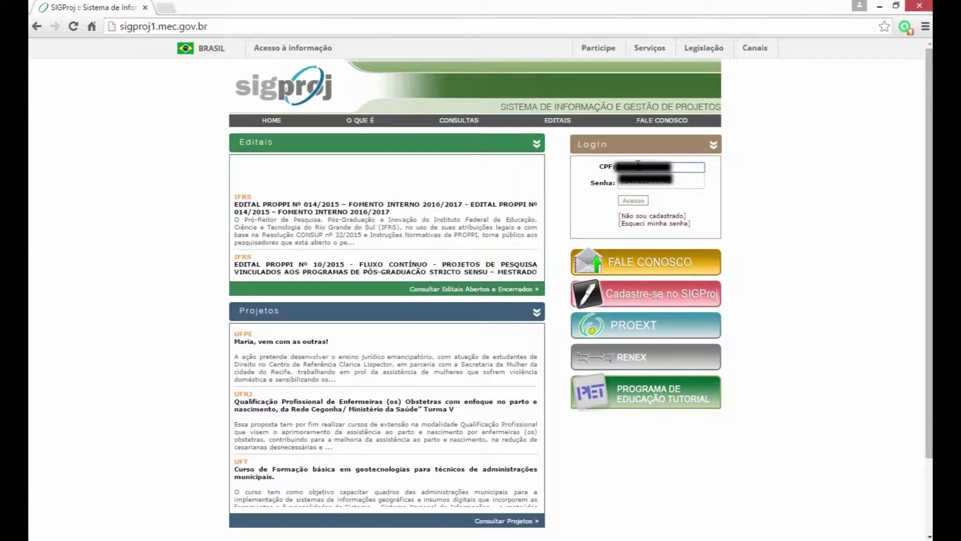
pyautogui.click(627, 183)
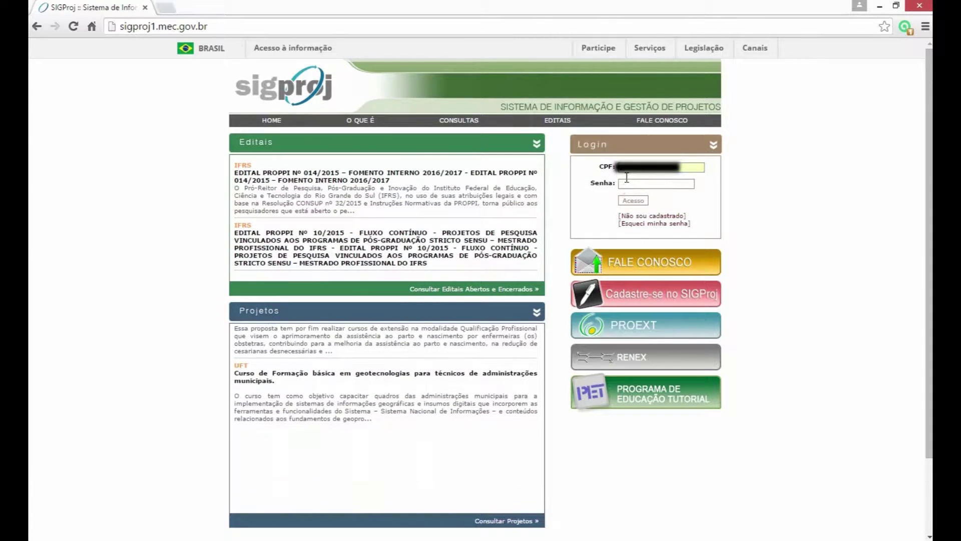
pyautogui.write('*******')
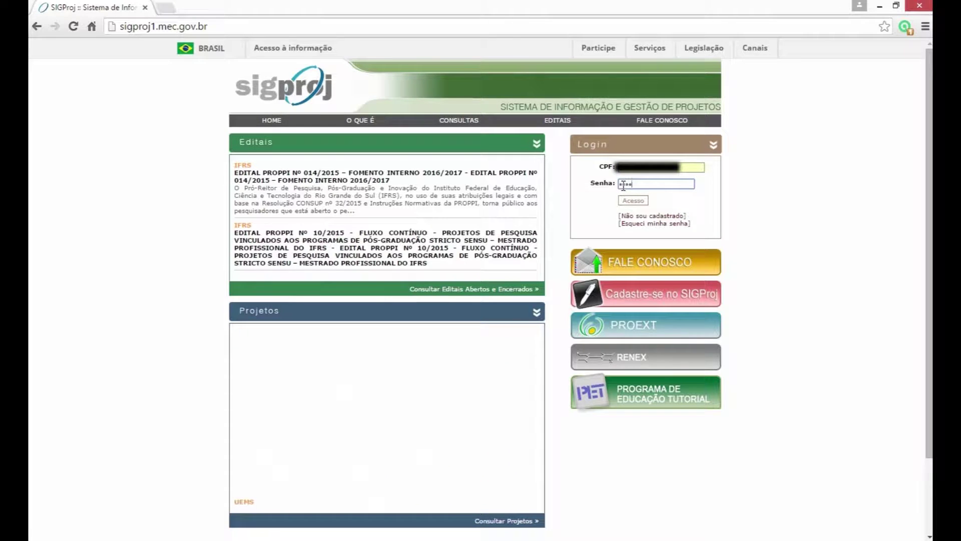
pyautogui.write('**')
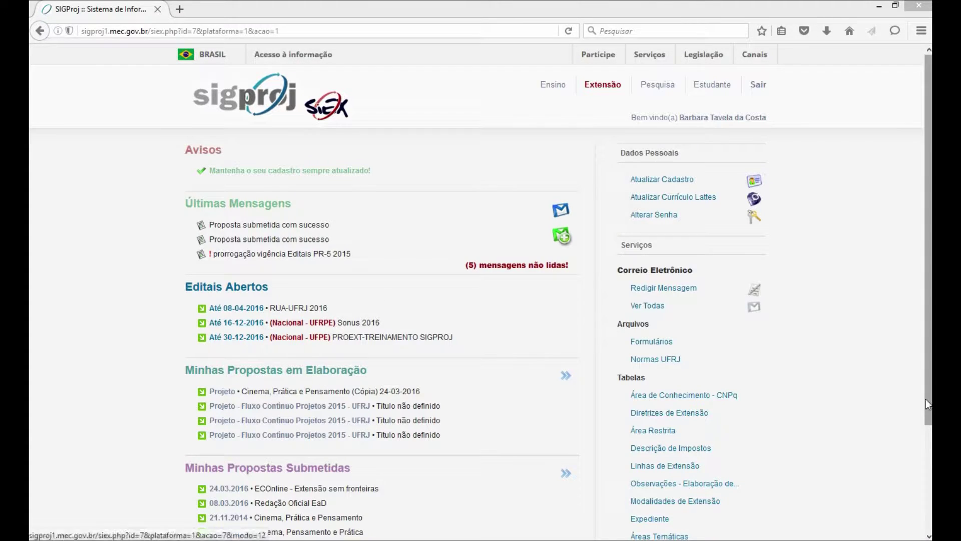
# Step: Start a new Projeto proposal under the open call RUA-UFRJ 2016 and agree to the observations for preparing actions
pyautogui.moveTo(926, 390); pyautogui.dragTo(926, 461)
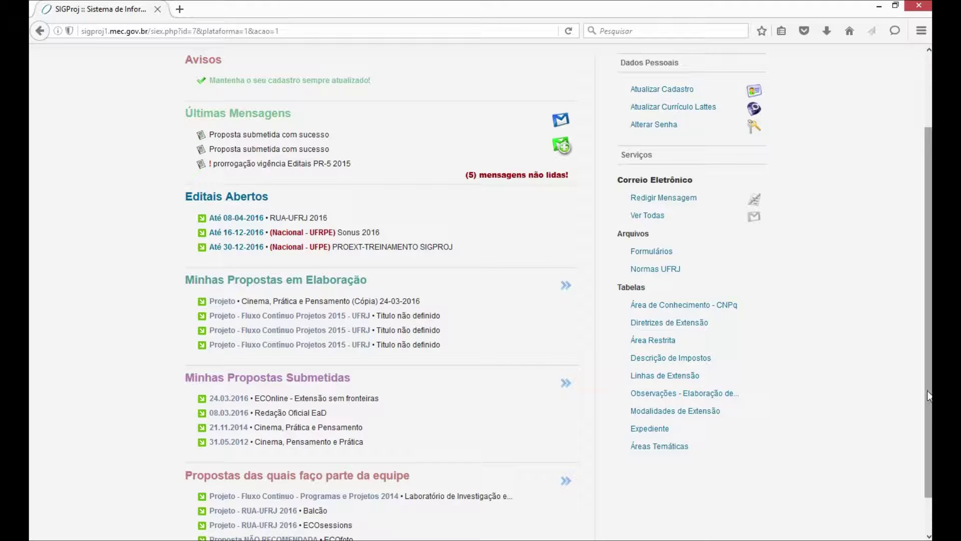
pyautogui.scroll(3, 928, 395)
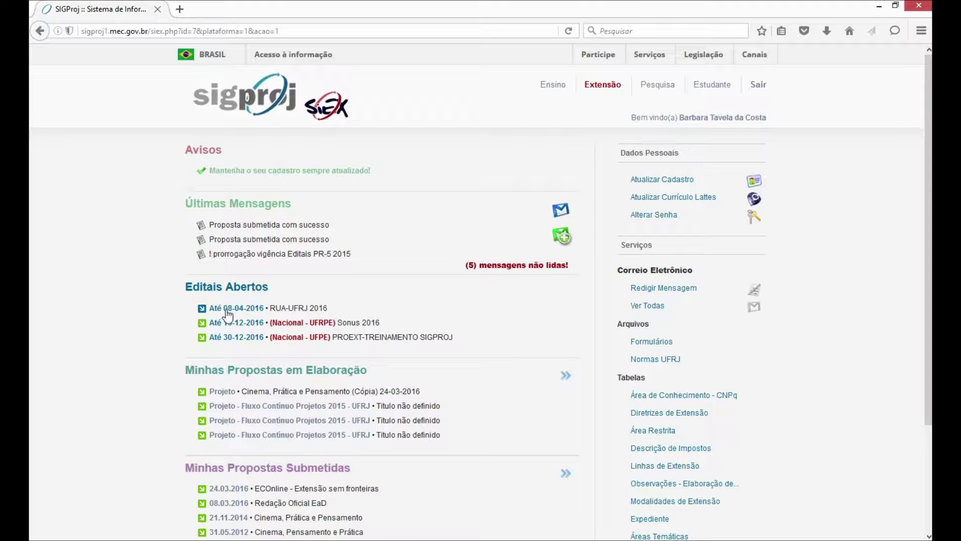
pyautogui.click(313, 310)
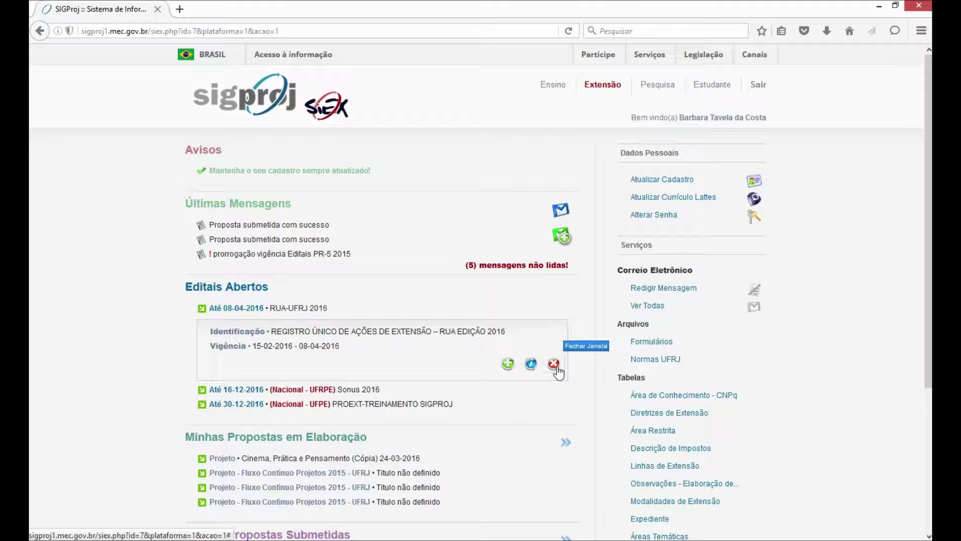
pyautogui.click(509, 366)
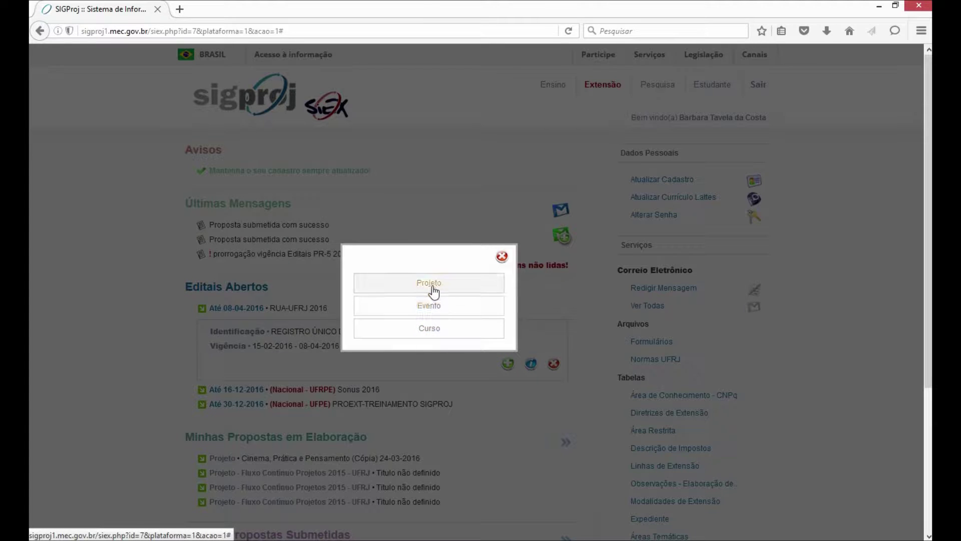
pyautogui.click(433, 292)
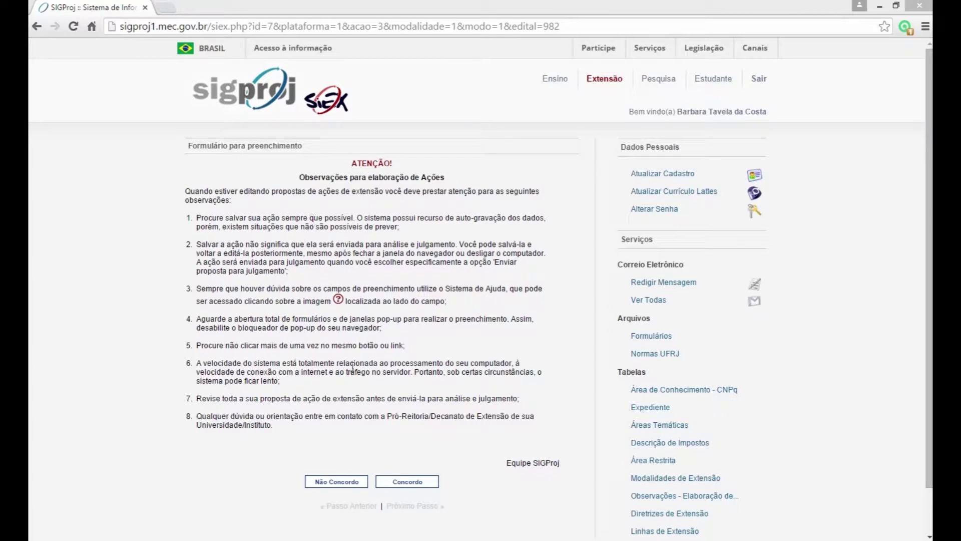
pyautogui.click(402, 482)
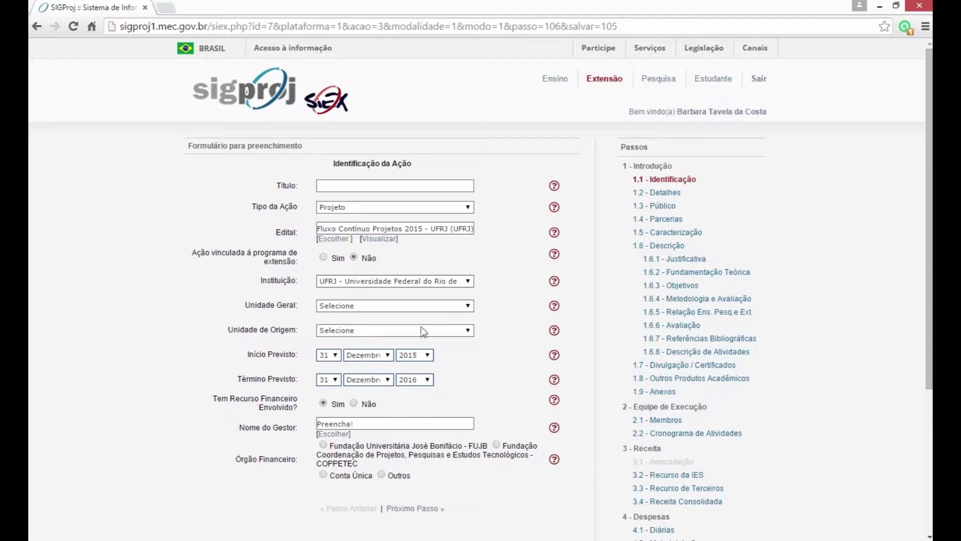
# Step: Review the proposal form's list of steps and choose Projeto as the Tipo da Ação in the identification section
pyautogui.moveTo(930, 201); pyautogui.dragTo(925, 368)
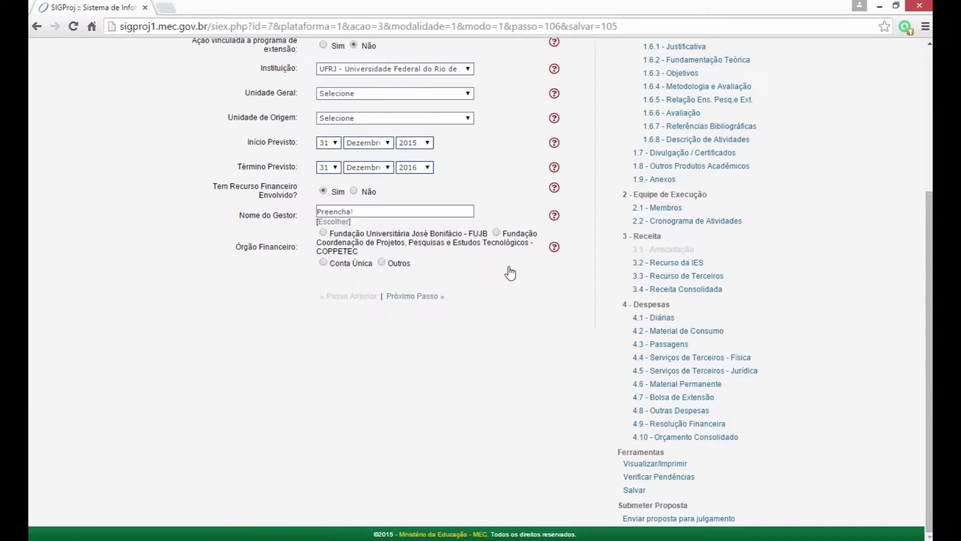
pyautogui.scroll(3, 521, 281)
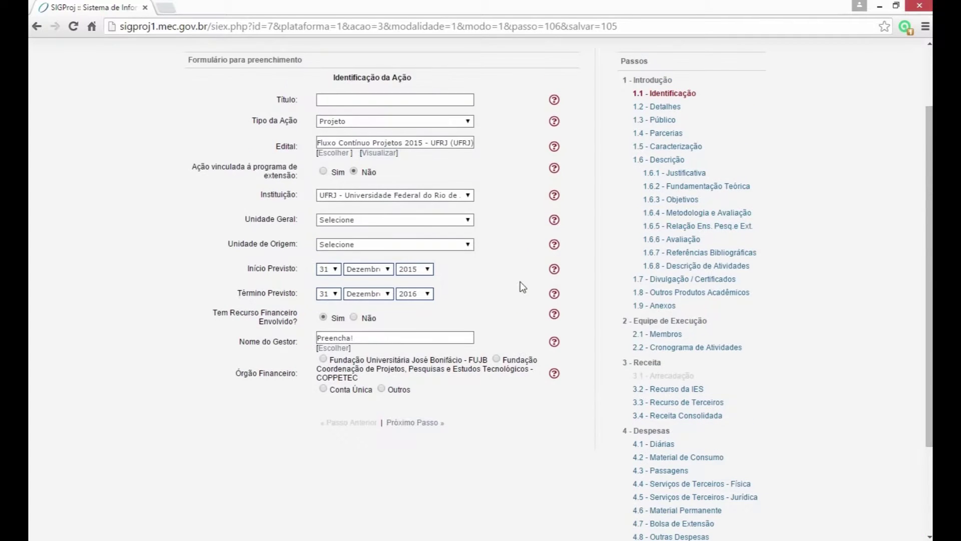
pyautogui.scroll(-3, 520, 281)
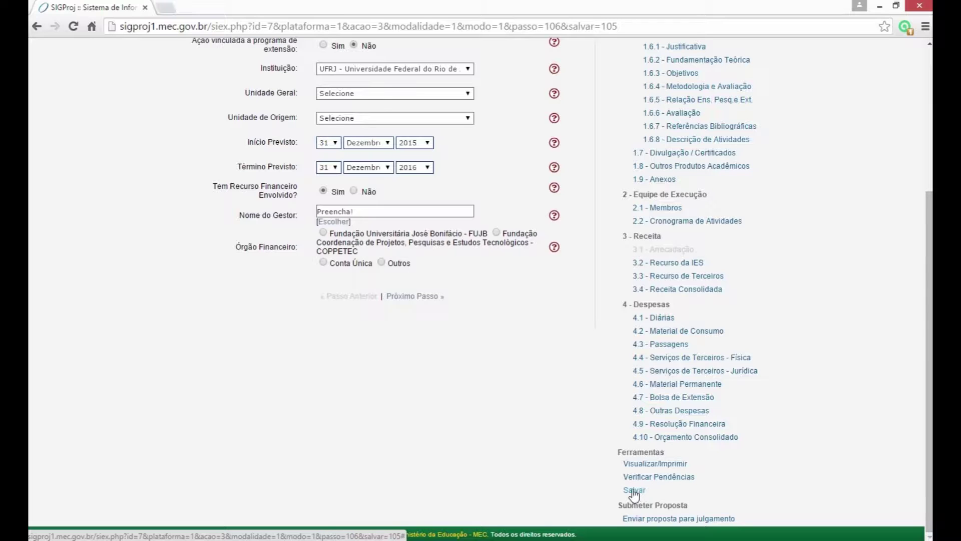
pyautogui.scroll(5, 563, 368)
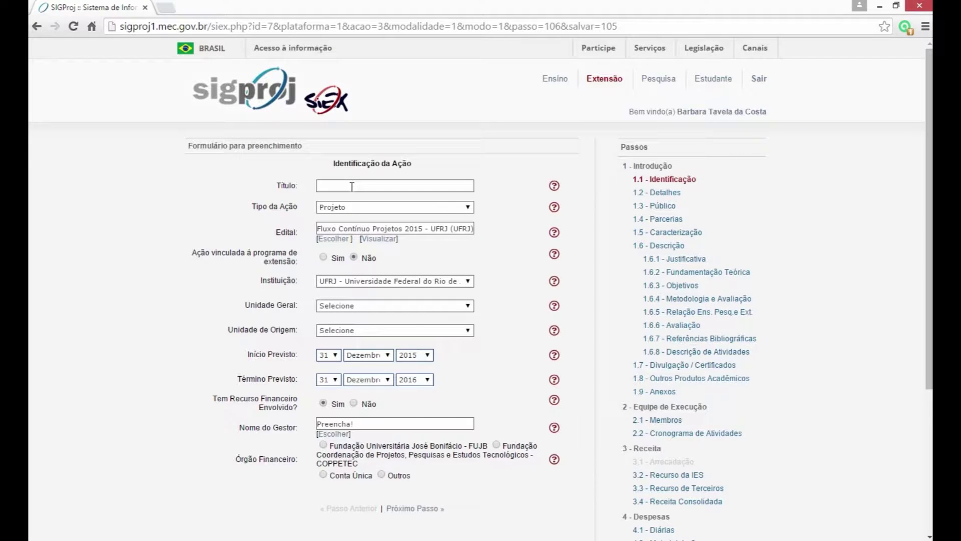
pyautogui.click(352, 186)
pyautogui.click(341, 209)
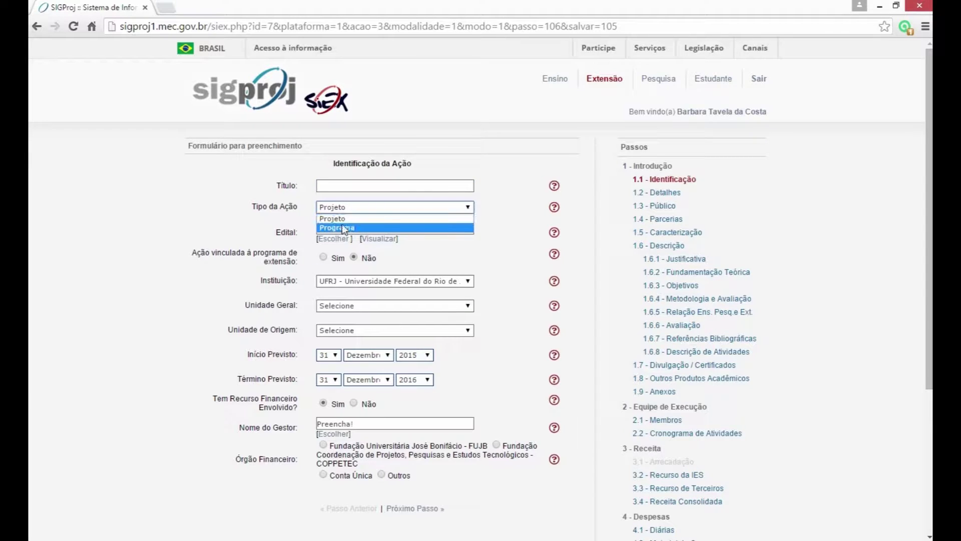
pyautogui.click(343, 218)
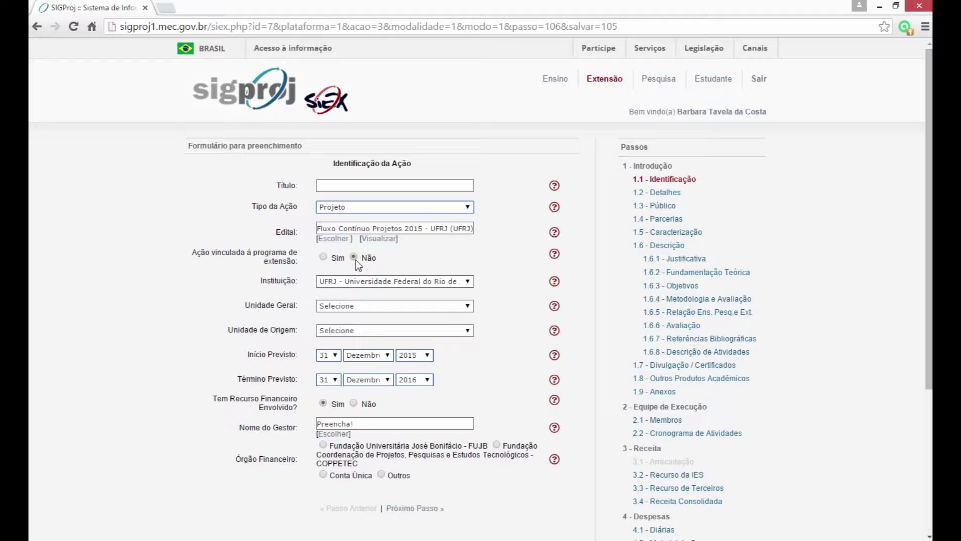
# Step: Try linking the action to an extension program, view the available program names, and set the link back to Não
pyautogui.click(323, 257)
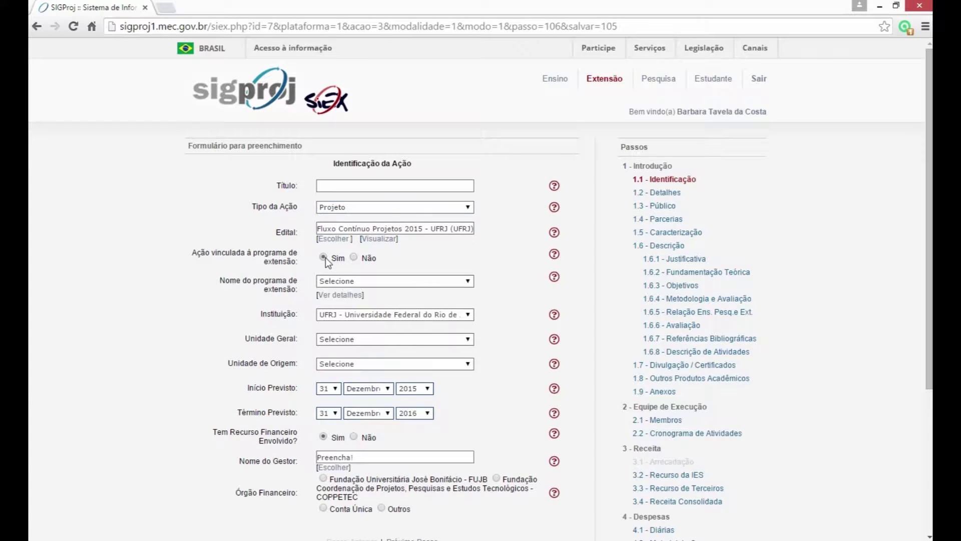
pyautogui.click(360, 284)
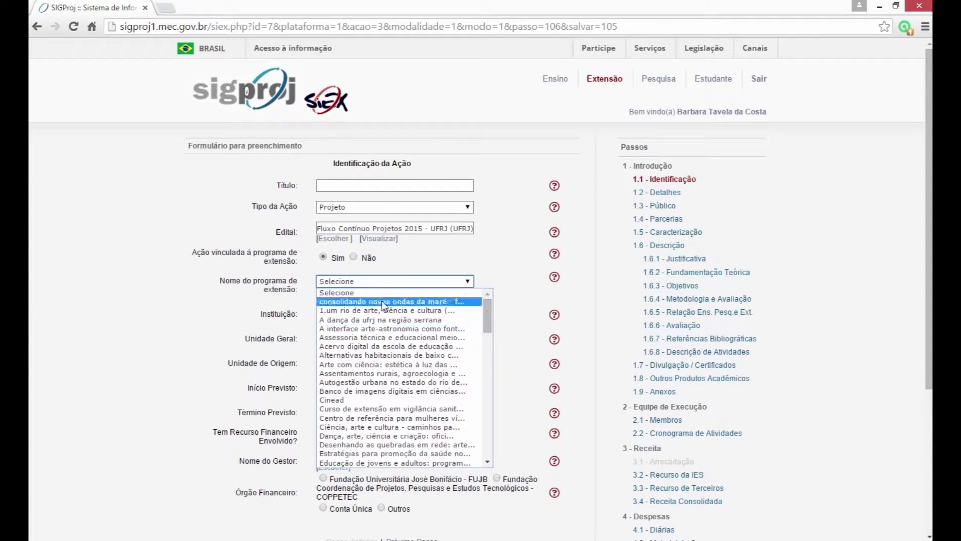
pyautogui.click(376, 281)
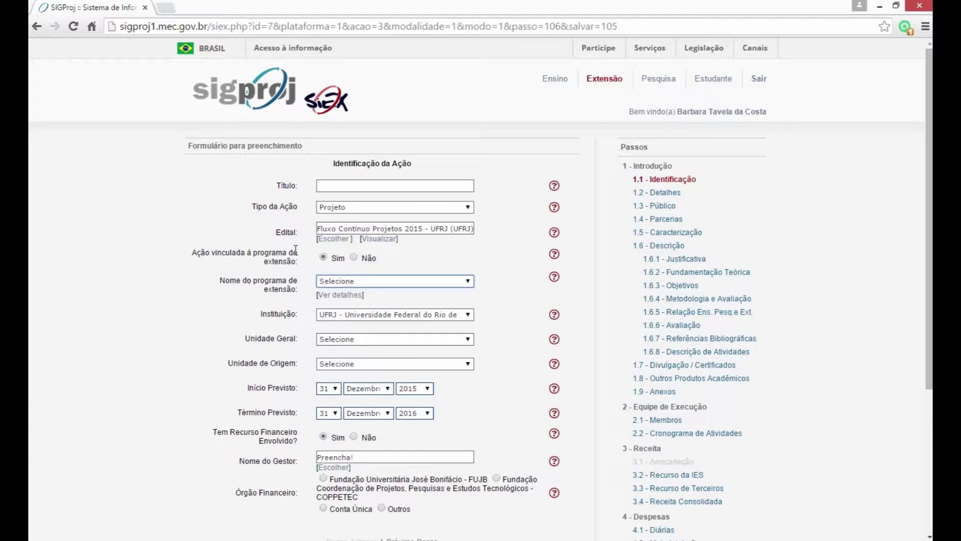
pyautogui.click(353, 258)
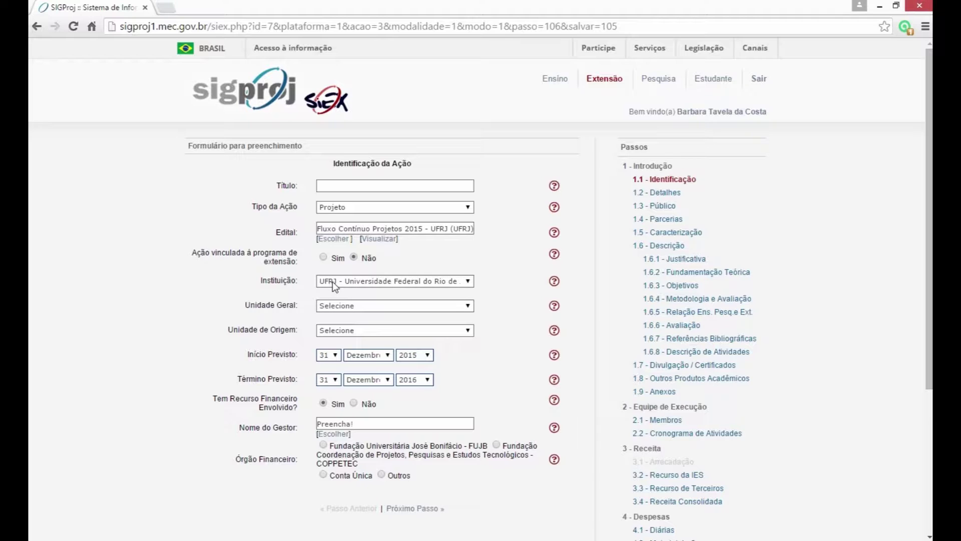
# Step: Set Unidade Geral to CFCH - Centro de Filosofia e Ciências Humanas and Unidade de Origem to ECO - Escola de Comunicação
pyautogui.click(337, 308)
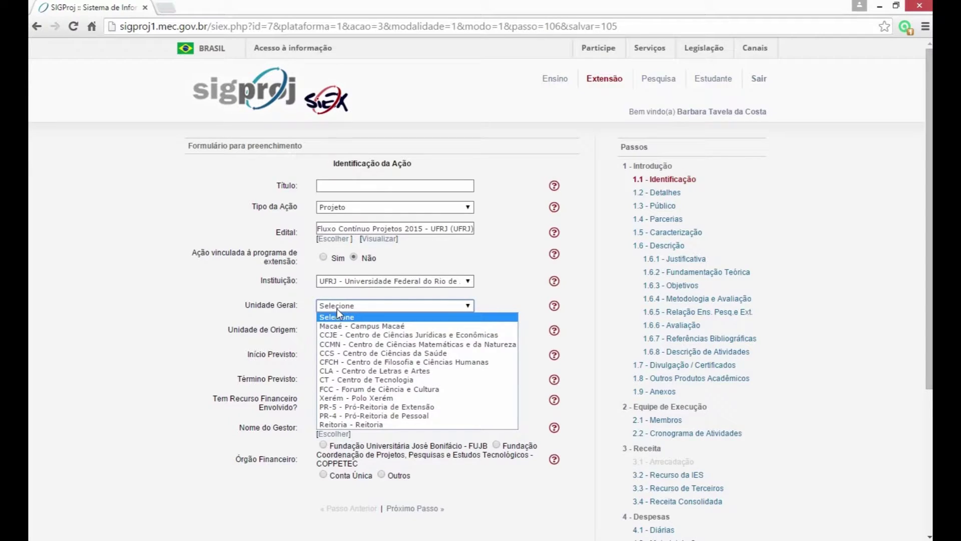
pyautogui.click(343, 362)
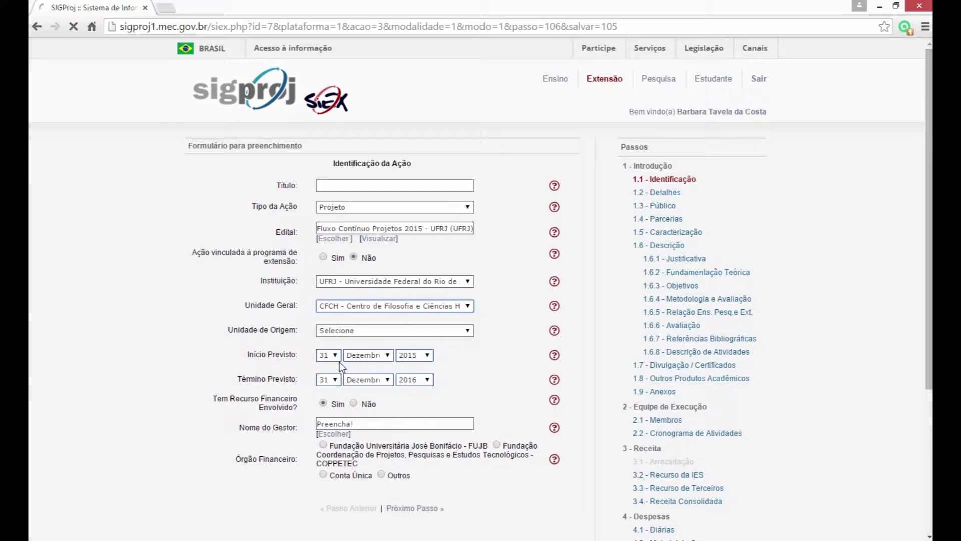
pyautogui.click(337, 331)
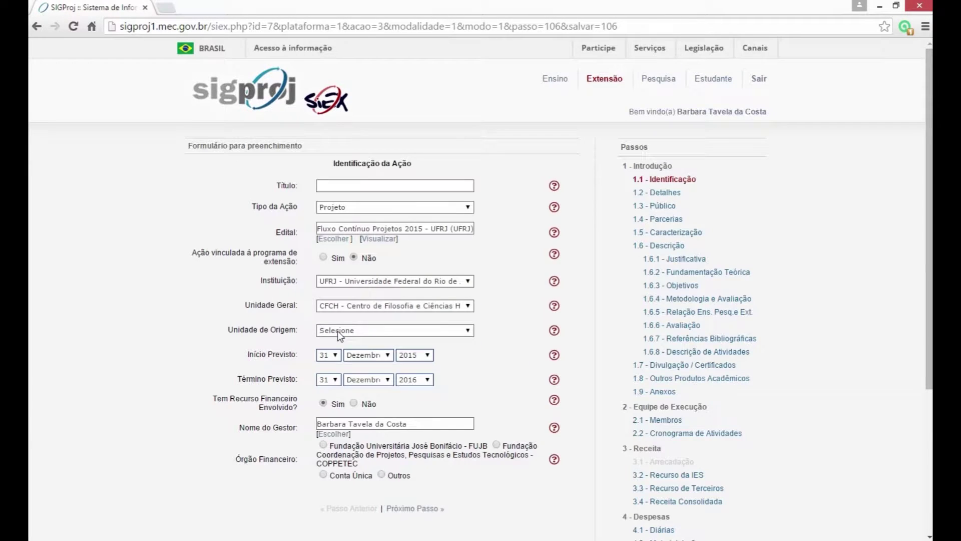
pyautogui.click(337, 331)
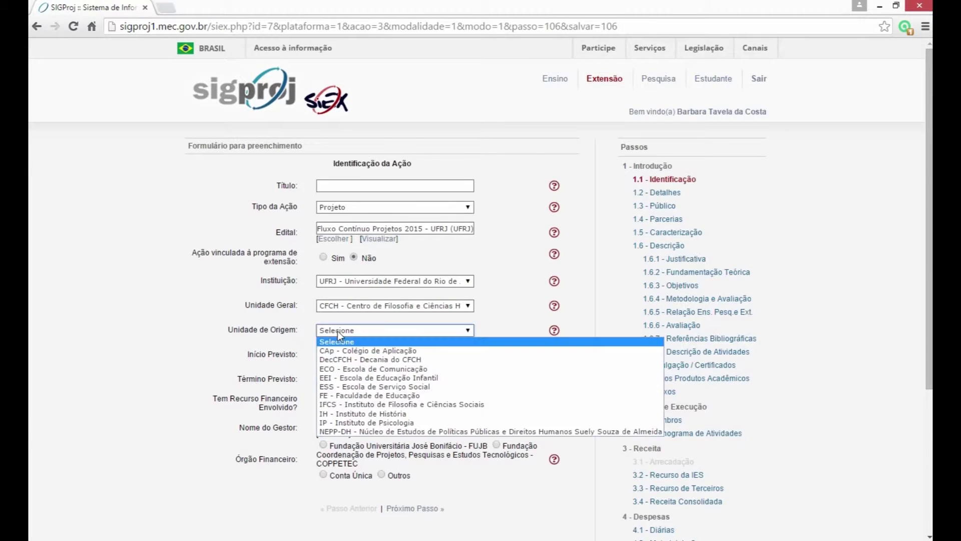
pyautogui.click(337, 371)
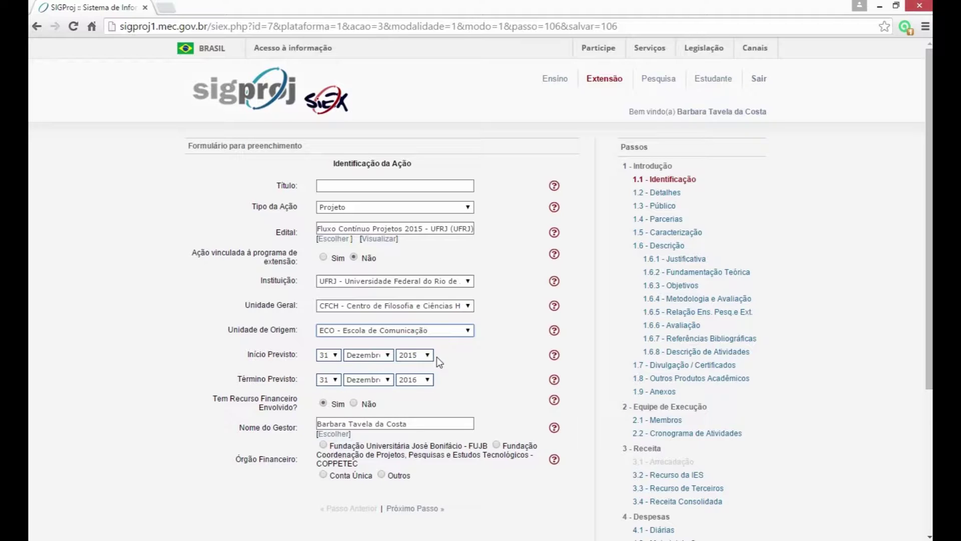
# Step: Search for a financial manager by partial name and select the matching person for Nome do Gestor
pyautogui.scroll(-1, 475, 363)
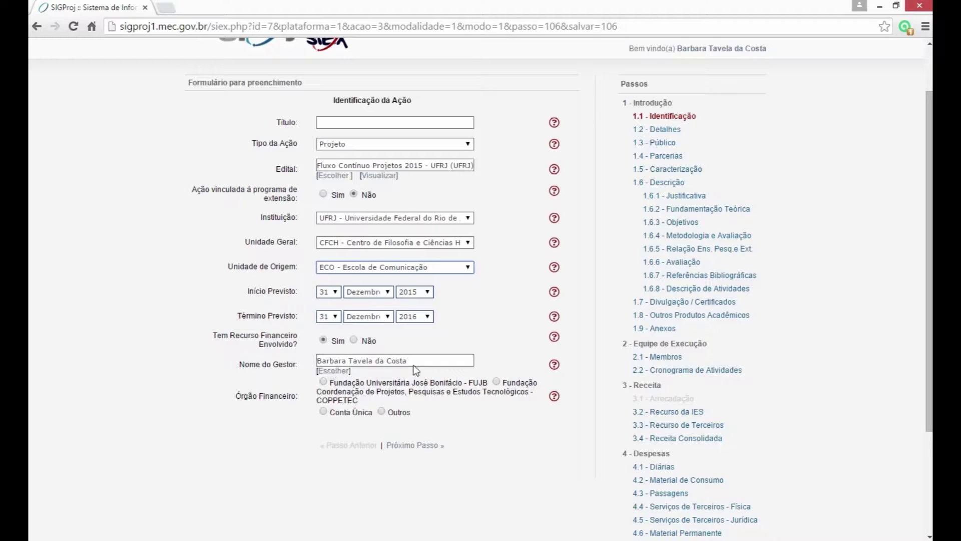
pyautogui.click(337, 371)
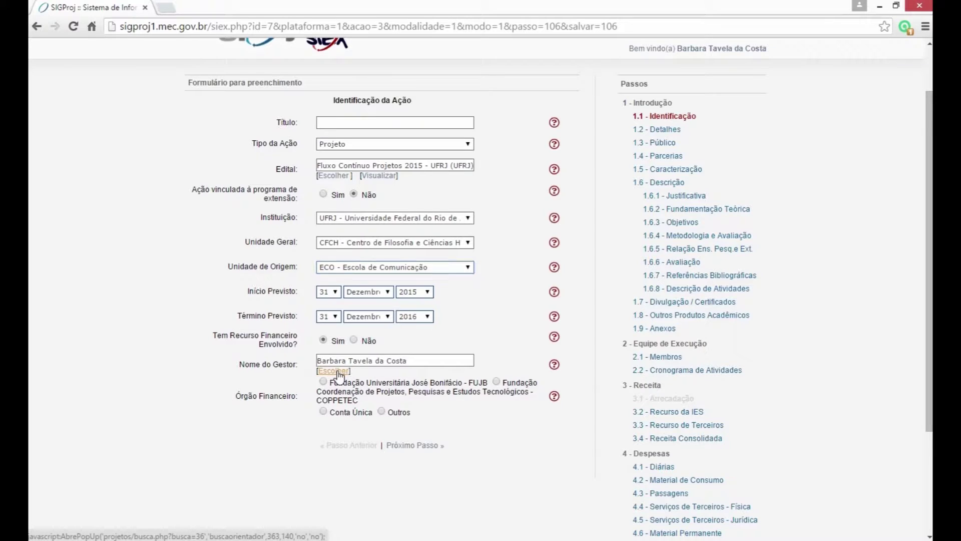
pyautogui.scroll(2, 280, 266)
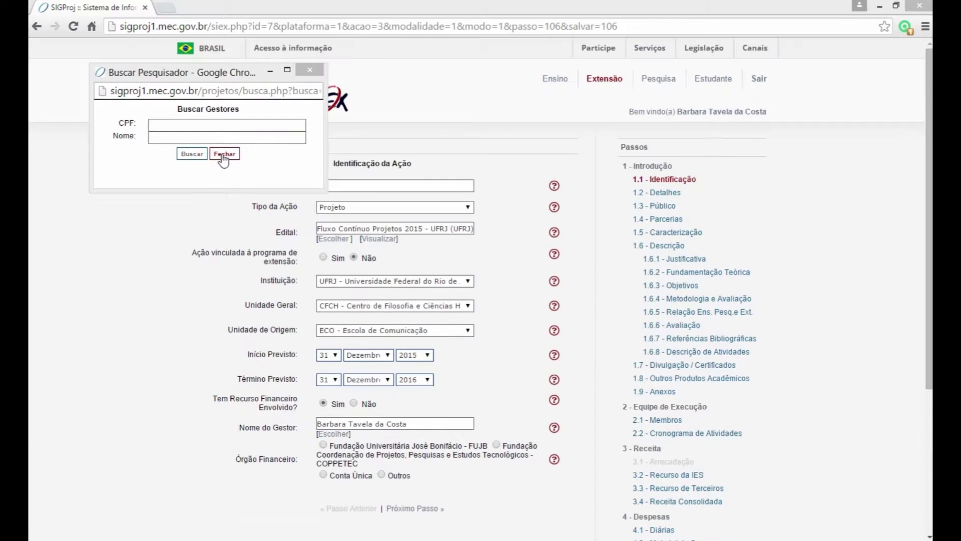
pyautogui.click(196, 138)
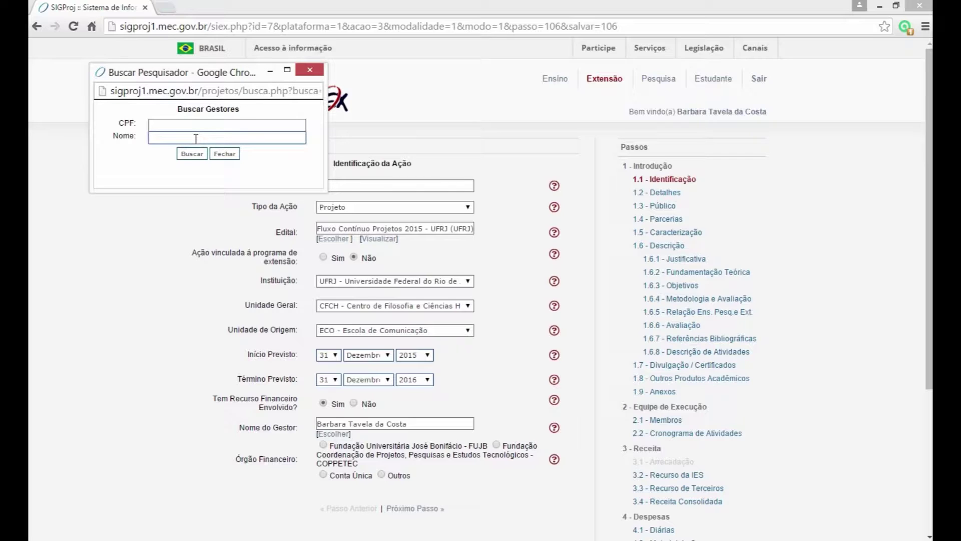
pyautogui.write('fabian')
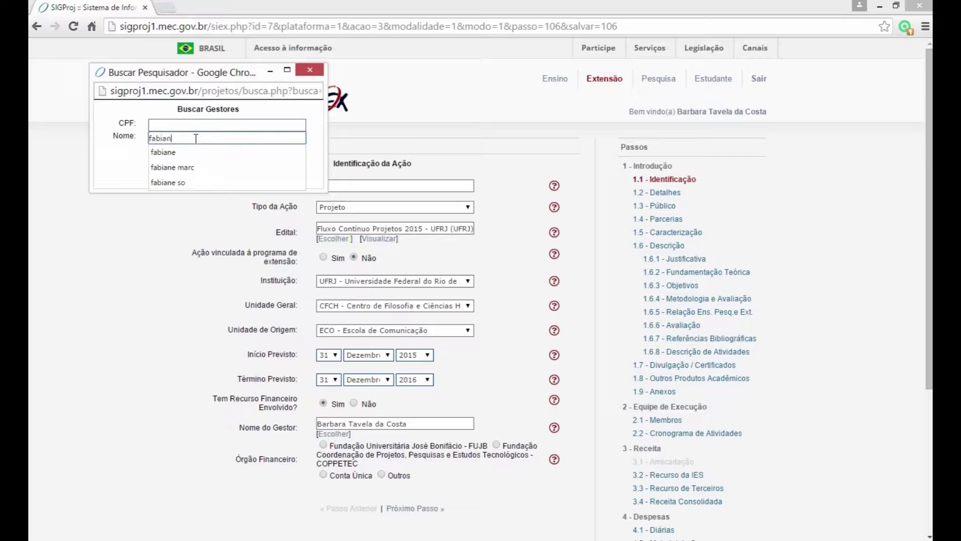
pyautogui.write('e so')
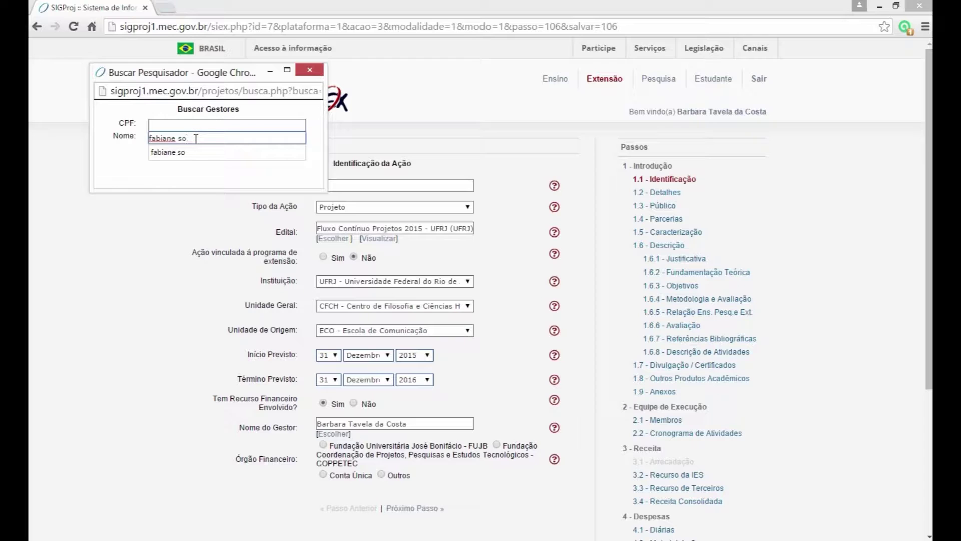
pyautogui.click(185, 152)
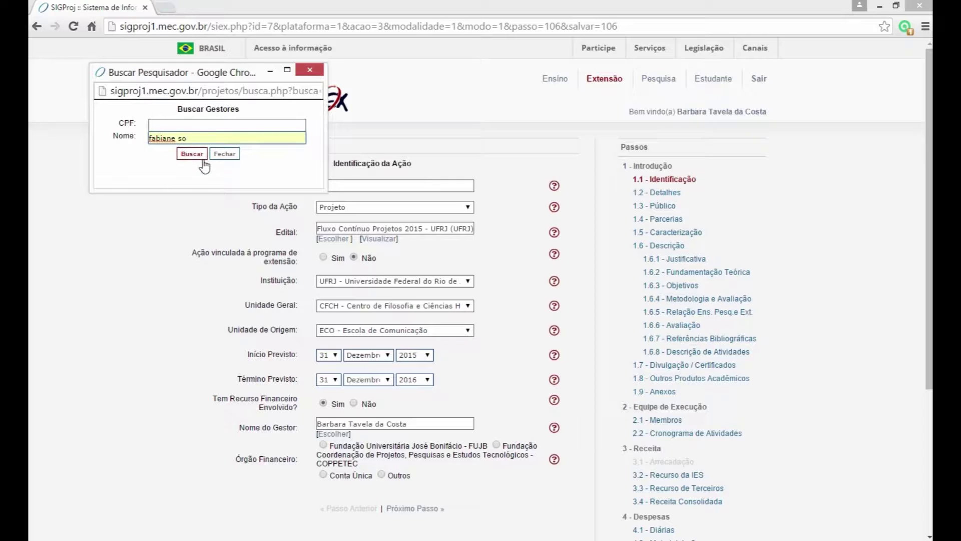
pyautogui.click(193, 154)
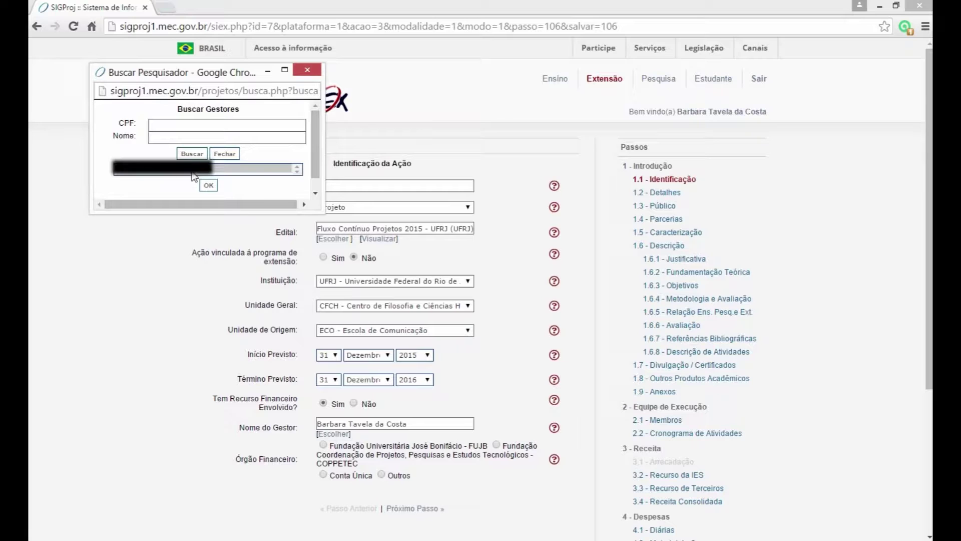
pyautogui.click(210, 189)
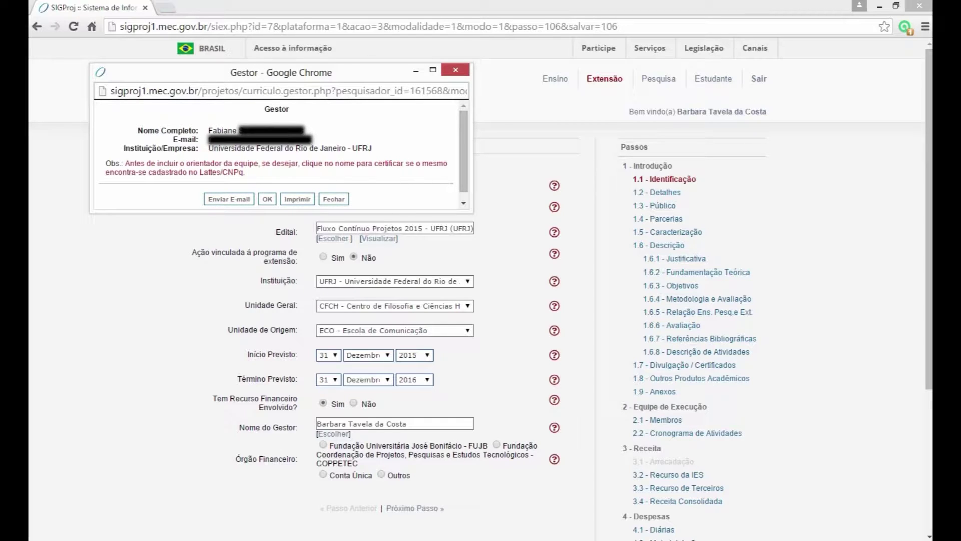
pyautogui.click(268, 200)
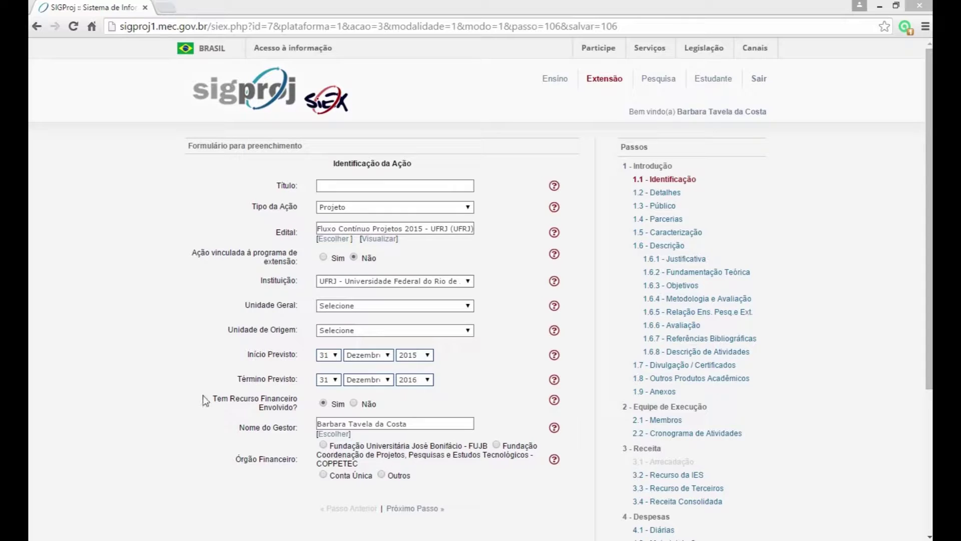
# Step: Set Tem Recurso Financeiro Envolvido? to Não and save the proposal
pyautogui.click(353, 403)
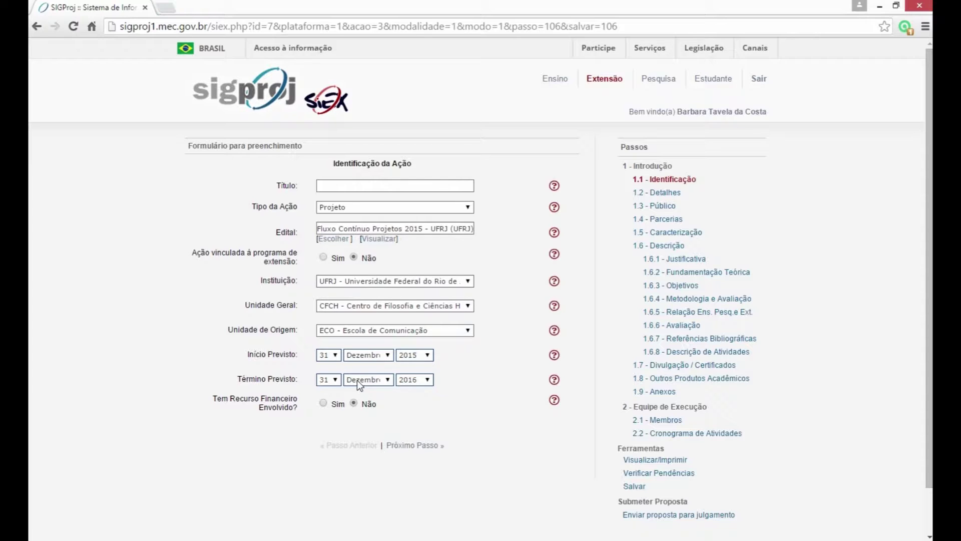
pyautogui.click(634, 487)
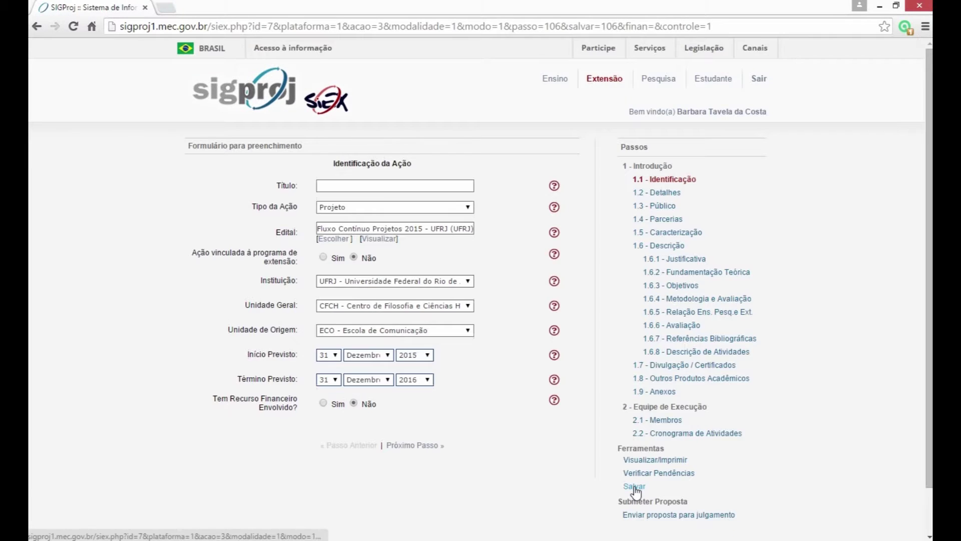
# Step: Advance to the Detalhes section and set Carga Horária Total da Ação to 500
pyautogui.click(412, 447)
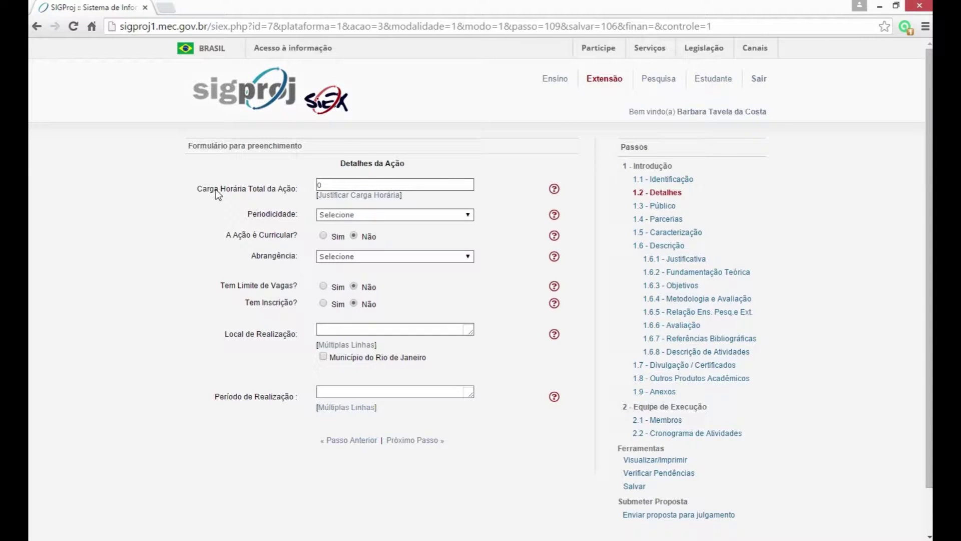
pyautogui.click(326, 185)
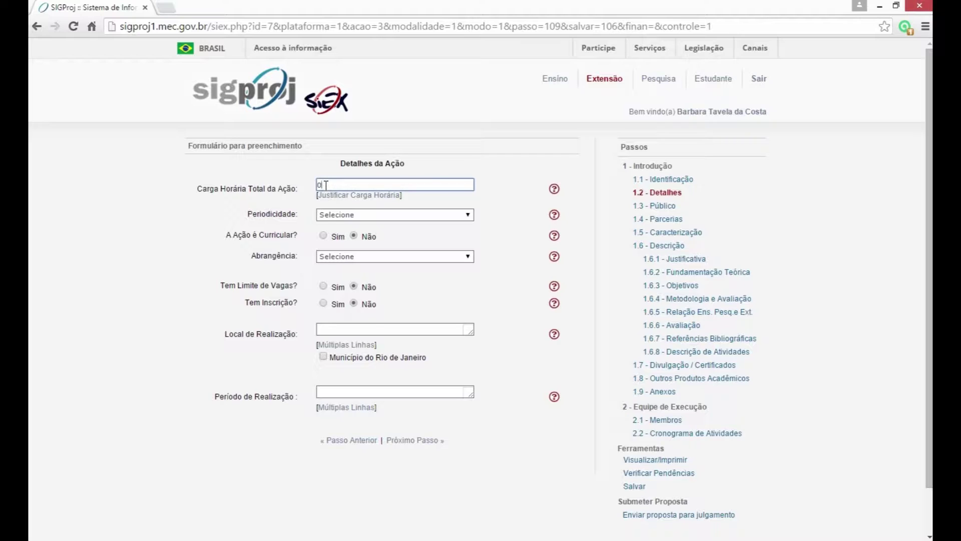
pyautogui.press('BackSpace')
pyautogui.write('500')
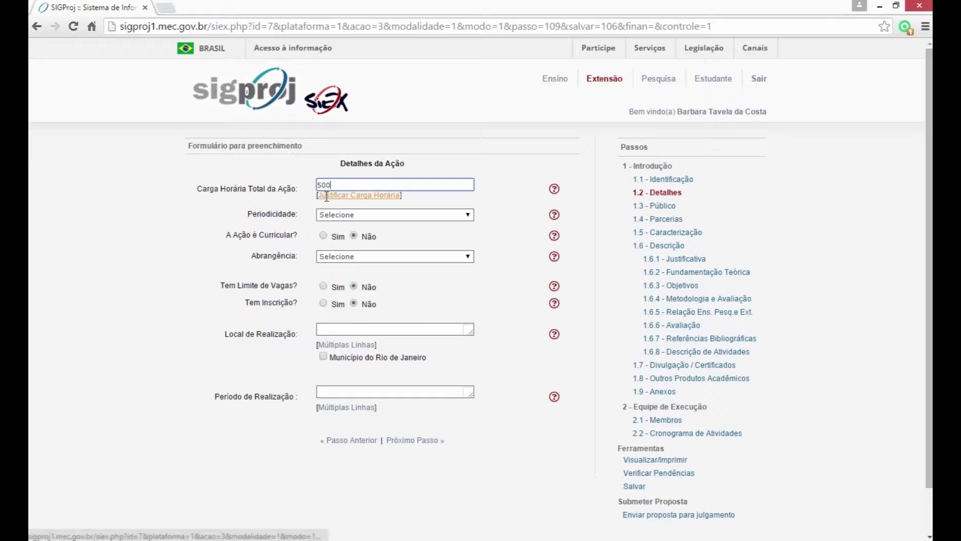
# Step: Justify the total workload with the text "atividades propostas: oficinas, cursos etc" and submit the justification
pyautogui.click(345, 196)
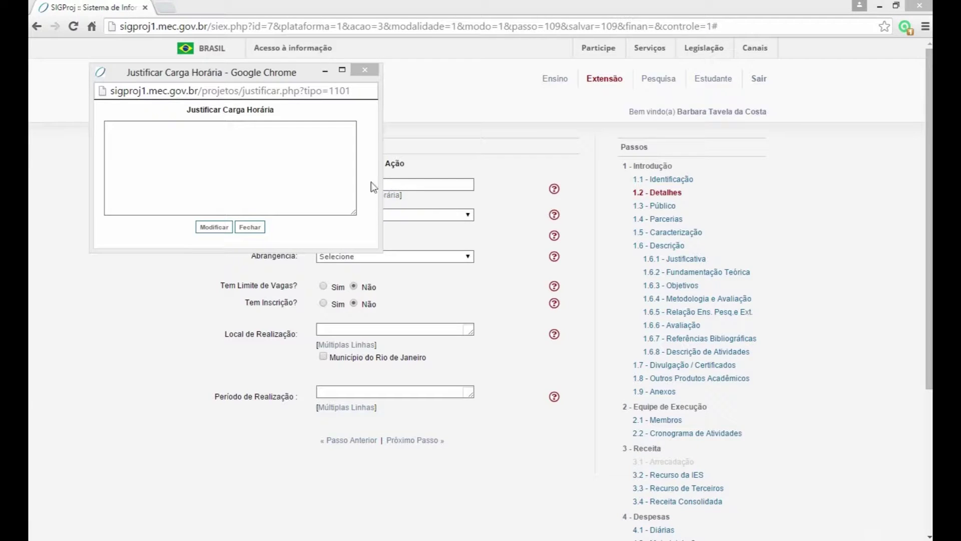
pyautogui.click(166, 133)
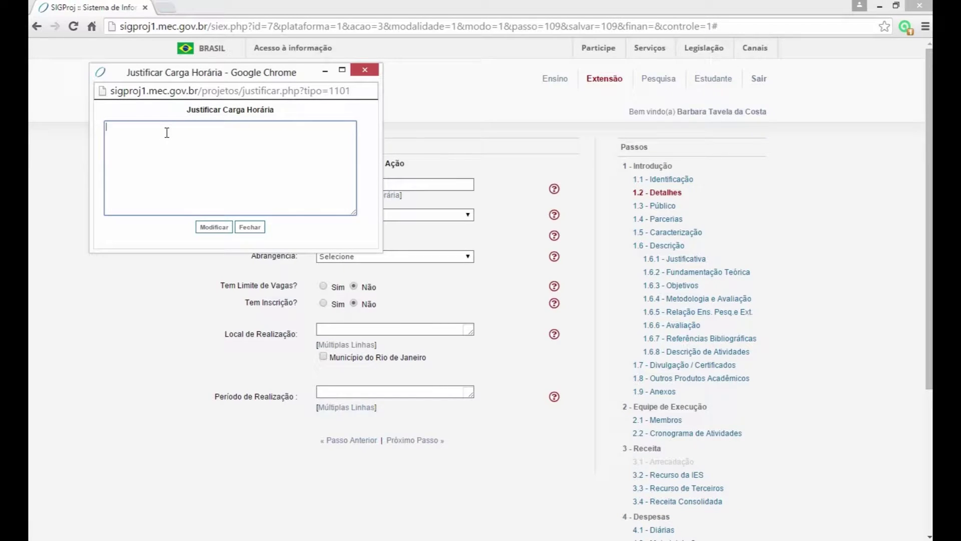
pyautogui.write('atividades propostas: oficinas, cu')
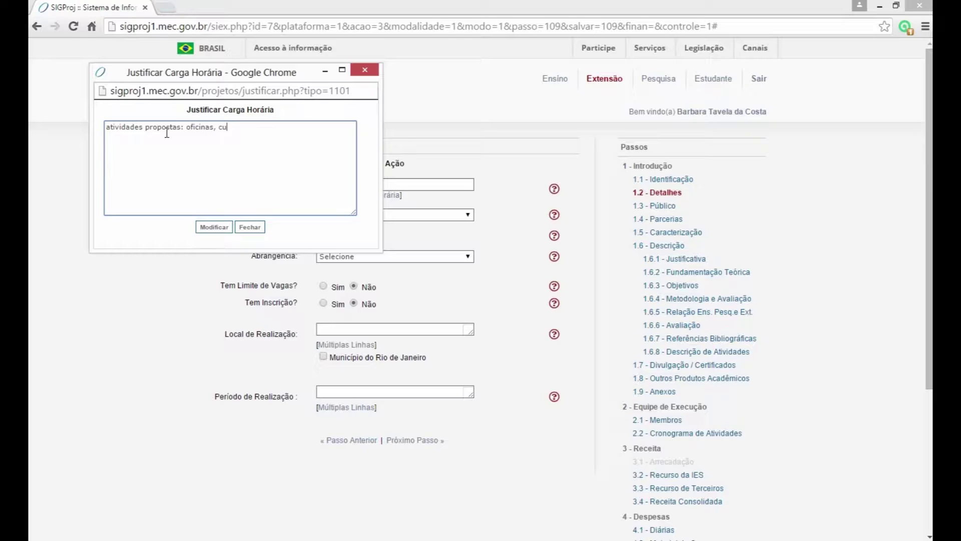
pyautogui.write('rsos etc')
pyautogui.click(214, 227)
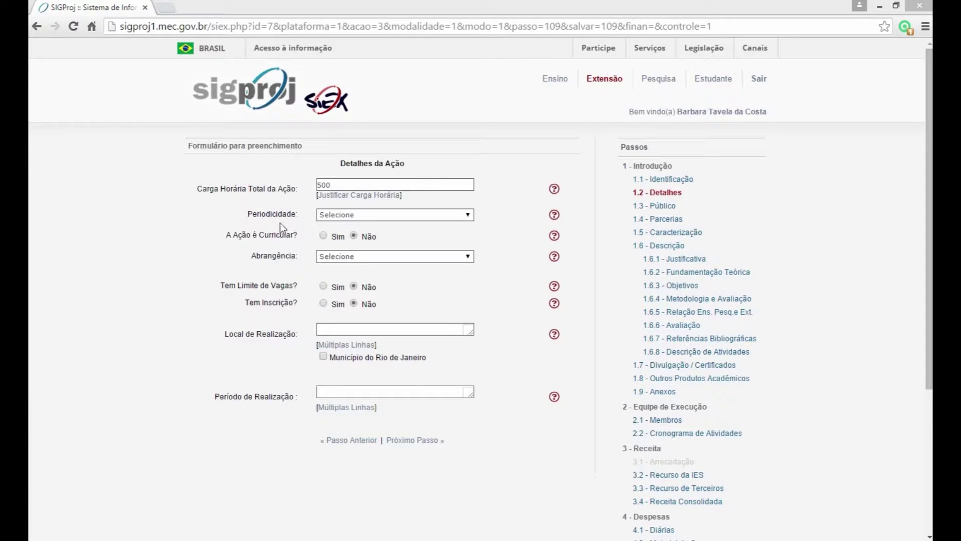
# Step: View the Periodicidade options without choosing one, try marking the action as curricular and set it back to Não
pyautogui.click(345, 216)
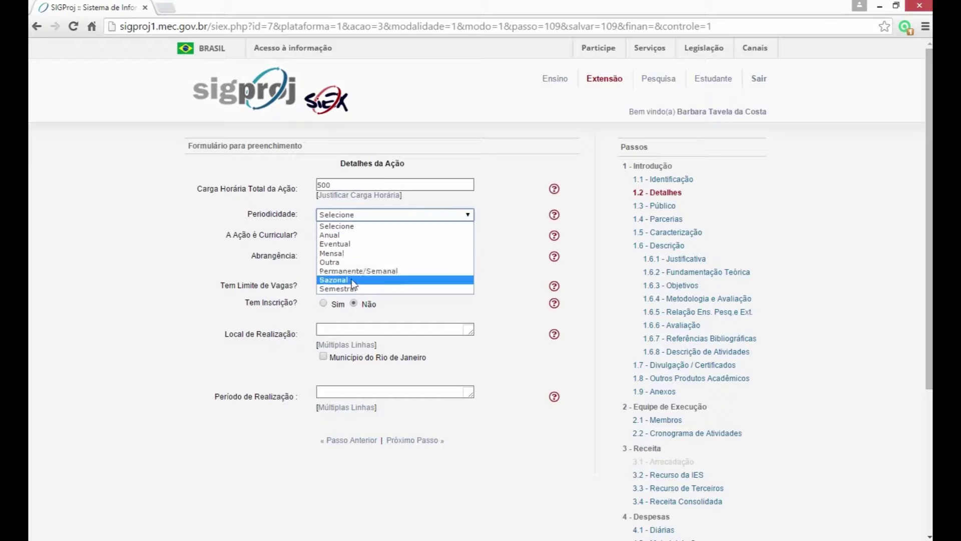
pyautogui.click(354, 213)
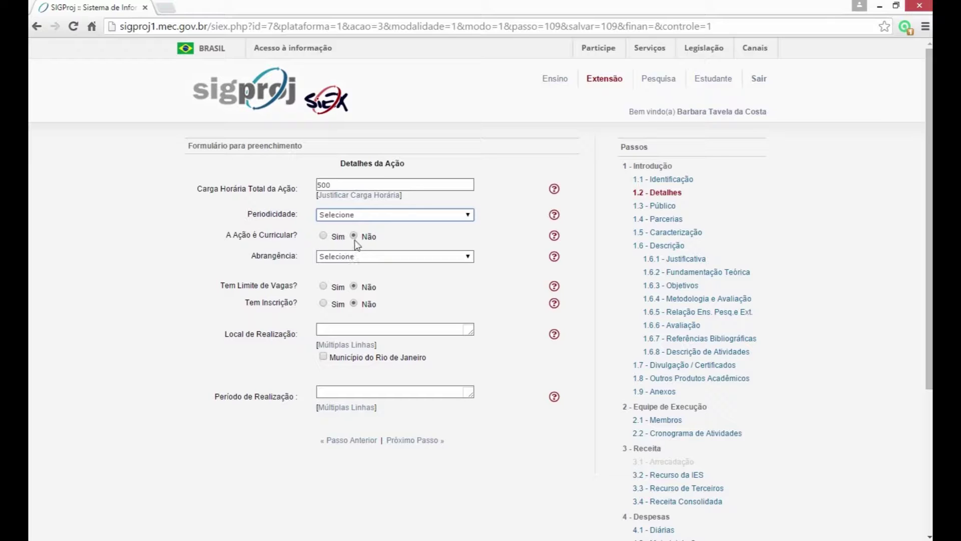
pyautogui.click(324, 236)
pyautogui.click(354, 236)
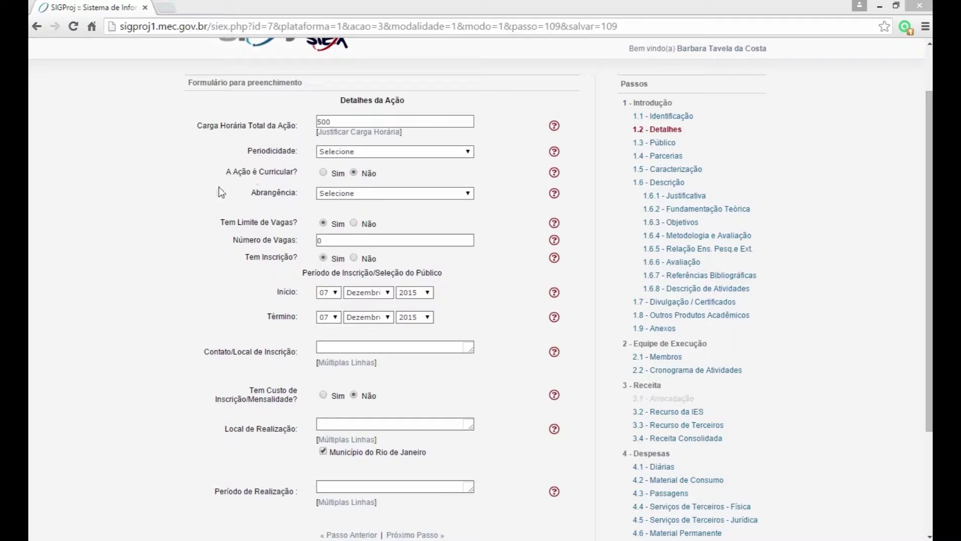
# Step: Set Abrangência to Estadual and choose RJ - Rio de Janeiro as the state in the coverage municipalities window
pyautogui.click(341, 194)
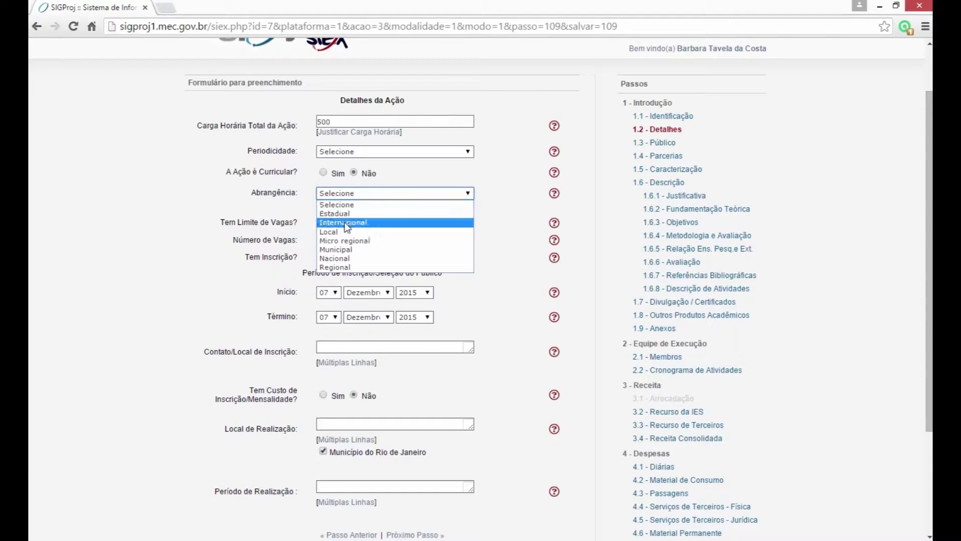
pyautogui.click(334, 216)
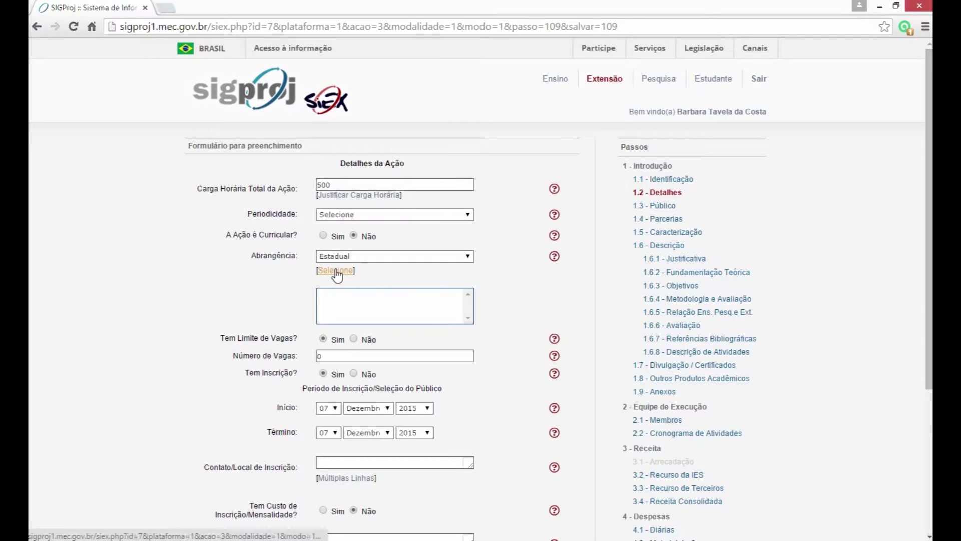
pyautogui.click(336, 271)
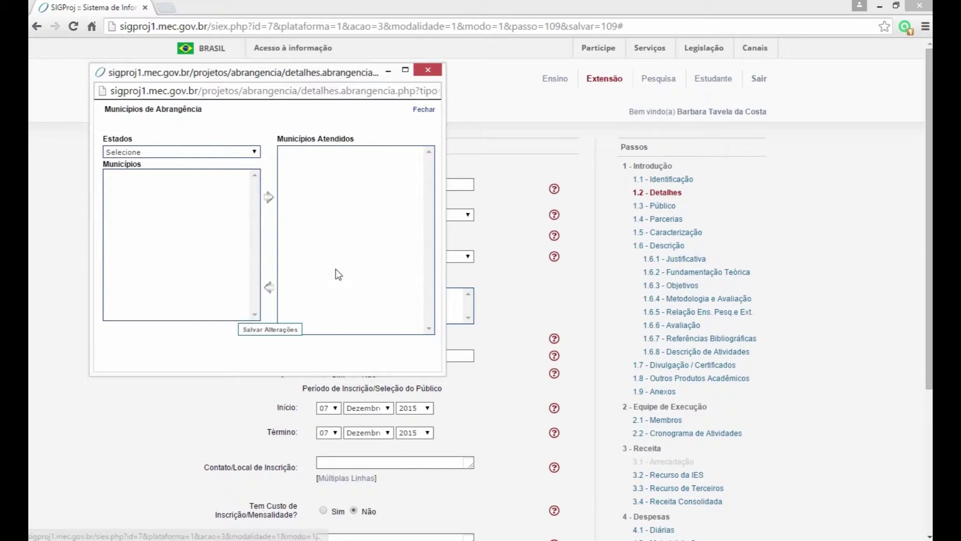
pyautogui.click(158, 152)
pyautogui.moveTo(253, 210); pyautogui.dragTo(231, 290)
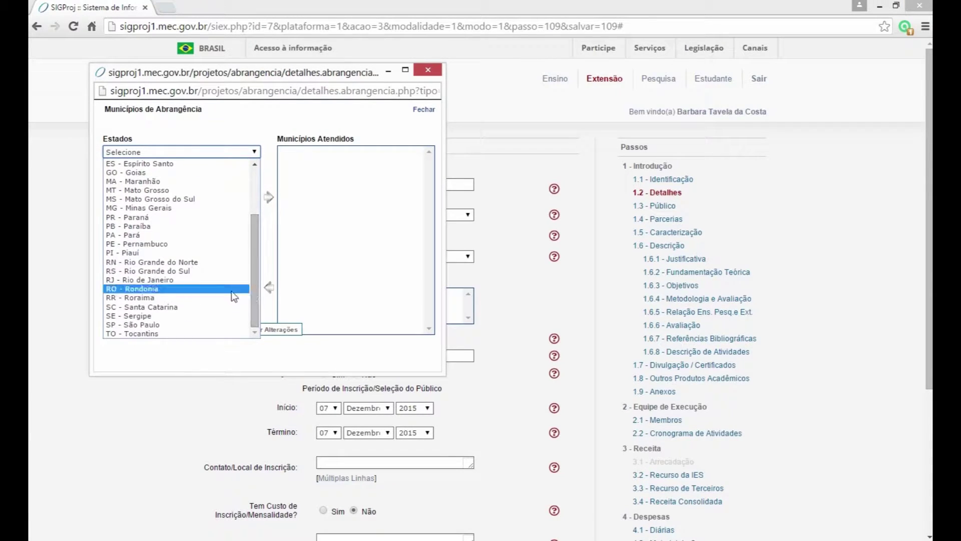
pyautogui.click(137, 280)
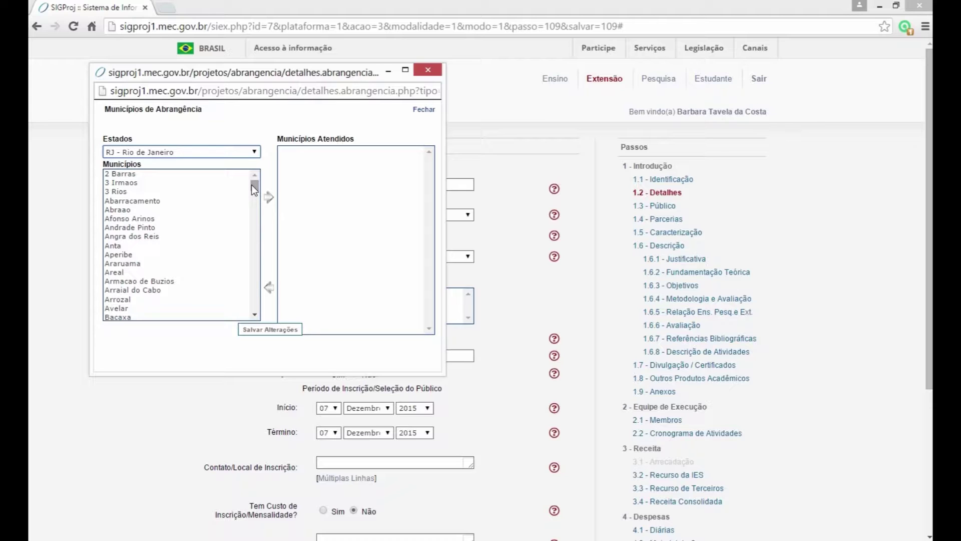
# Step: Add Angra dos Reis and Barra do Pirai to the Municípios Atendidos and save the changes
pyautogui.click(152, 238)
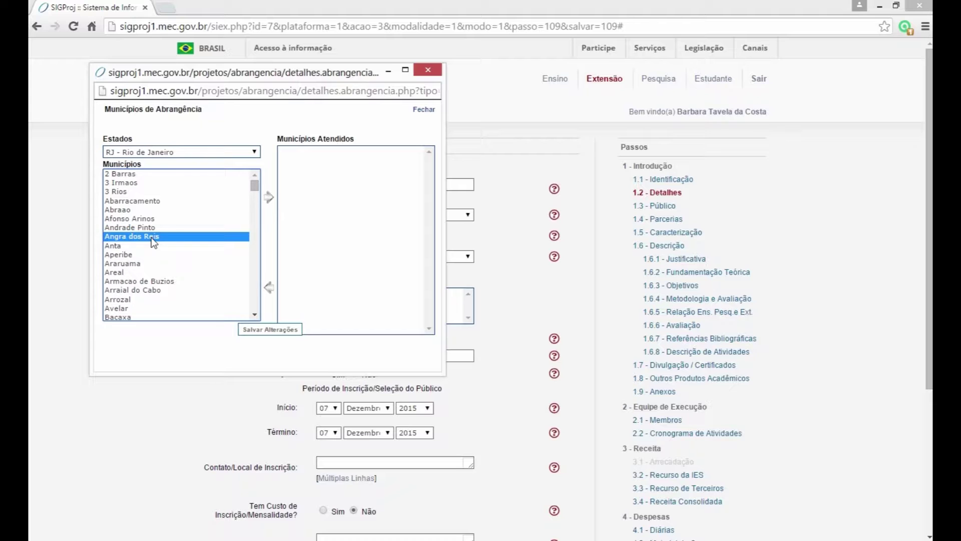
pyautogui.click(269, 200)
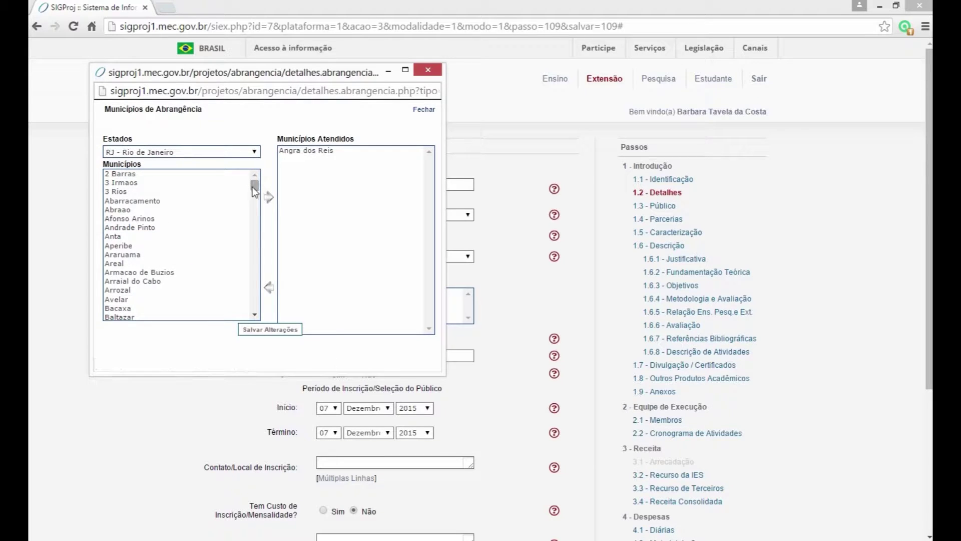
pyautogui.moveTo(253, 189); pyautogui.dragTo(254, 202)
pyautogui.click(141, 211)
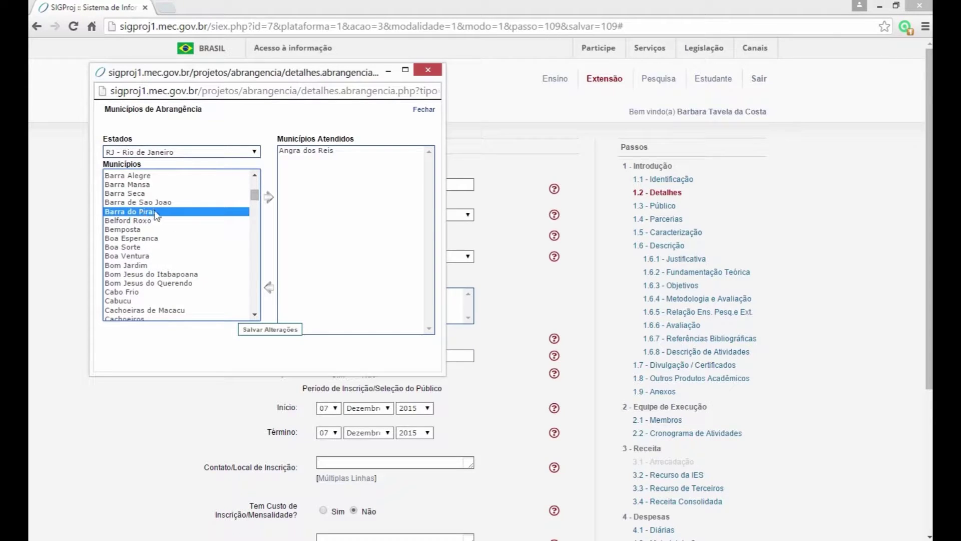
pyautogui.click(269, 198)
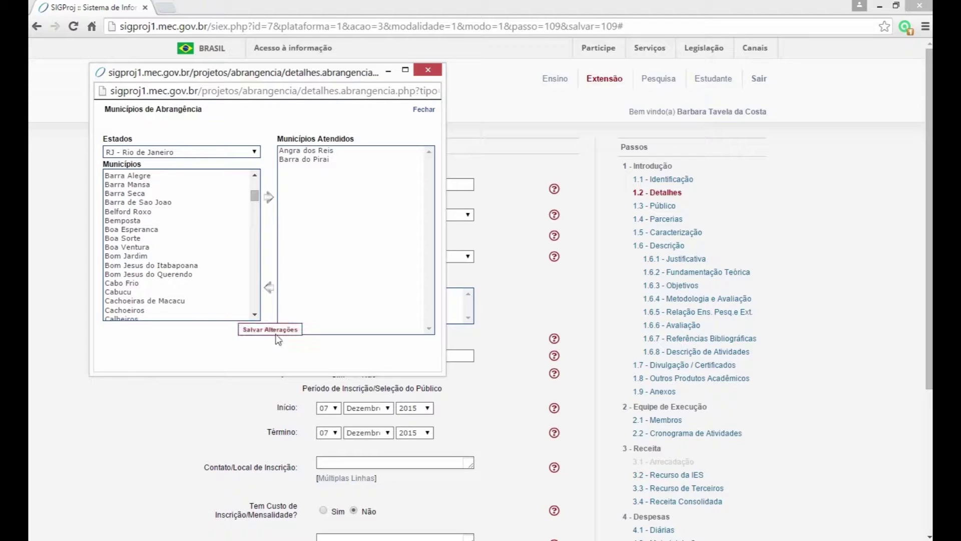
pyautogui.click(260, 330)
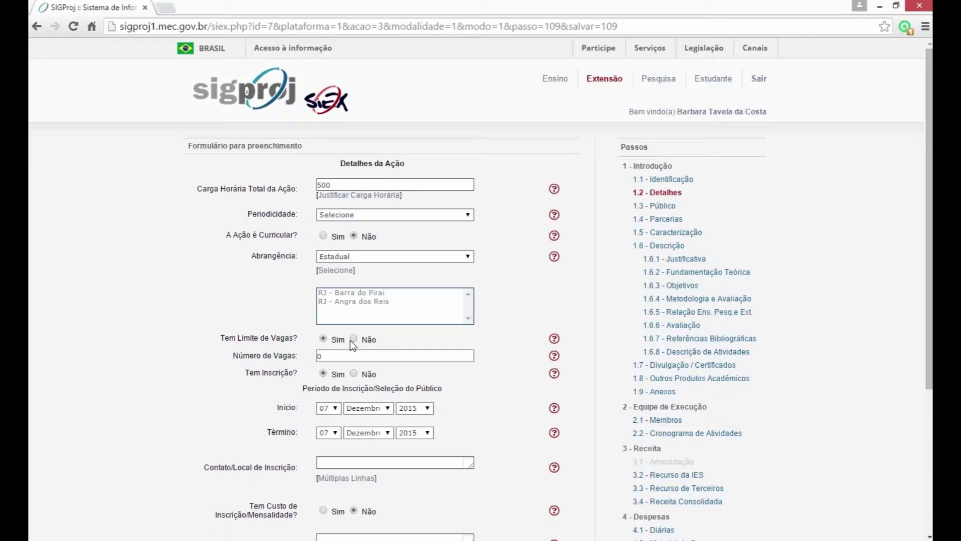
# Step: Set Número de Vagas to 20
pyautogui.click(323, 357)
pyautogui.write('2')
pyautogui.press('BackSpace')
pyautogui.press('BackSpace')
pyautogui.write('20')
# Step: Try Não for Tem Inscrição?, set it back to Sim and look over the registration fields
pyautogui.click(354, 373)
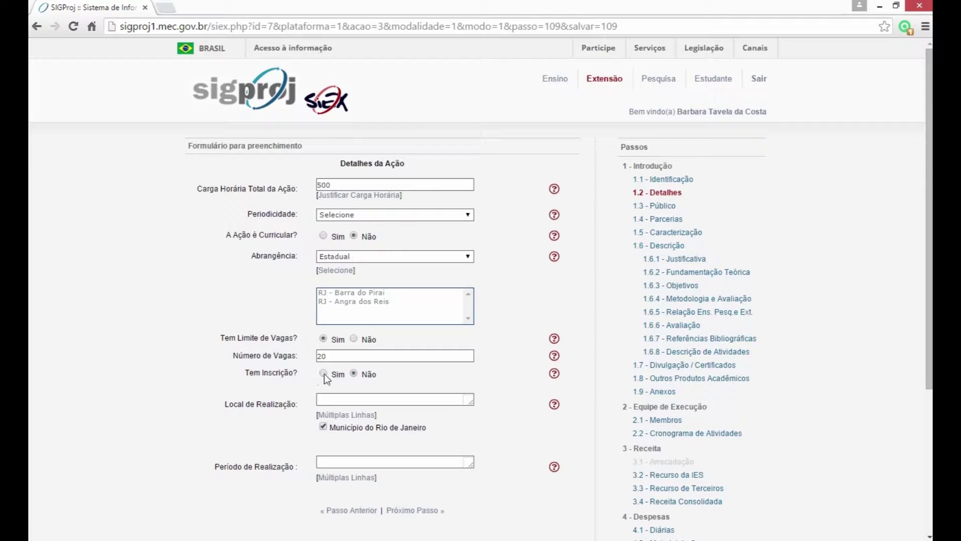
pyautogui.click(323, 373)
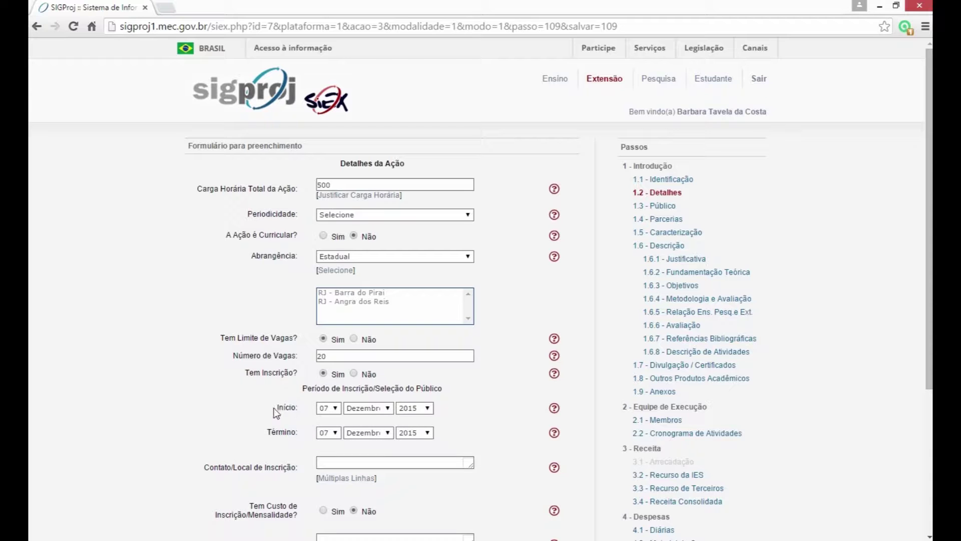
pyautogui.moveTo(927, 317); pyautogui.dragTo(931, 372)
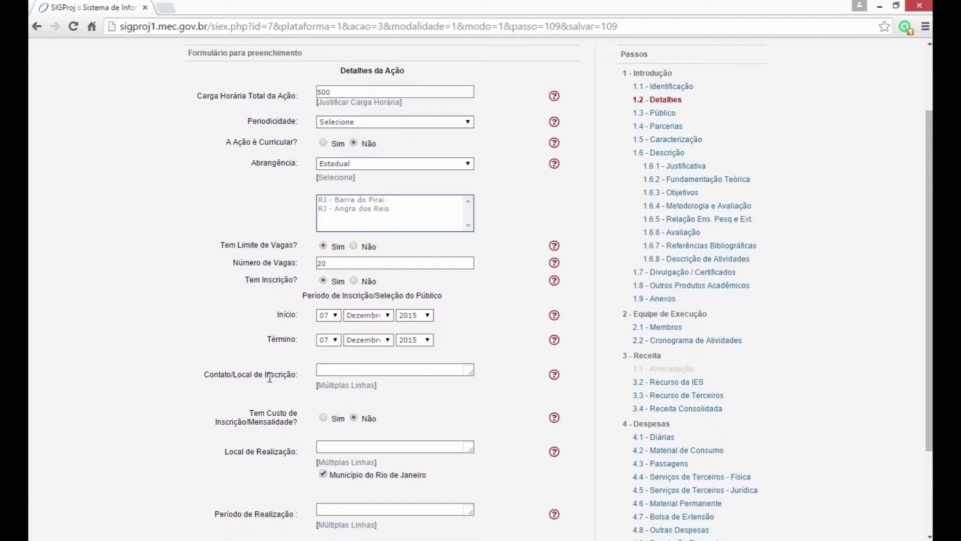
# Step: Enter the contact's first name followed by "- Direção Adjunta de Extensão" as the Contato/Local de Inscrição
pyautogui.click(347, 392)
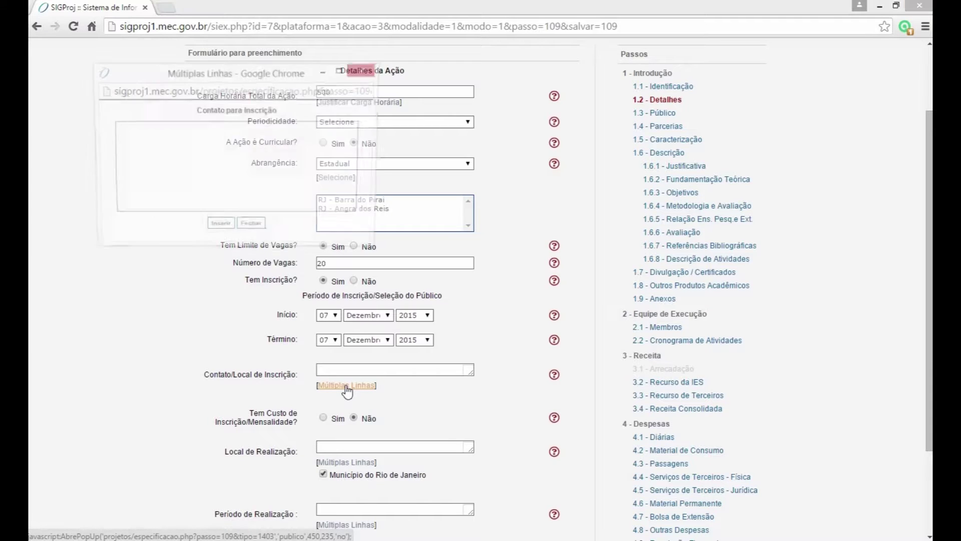
pyautogui.click(178, 129)
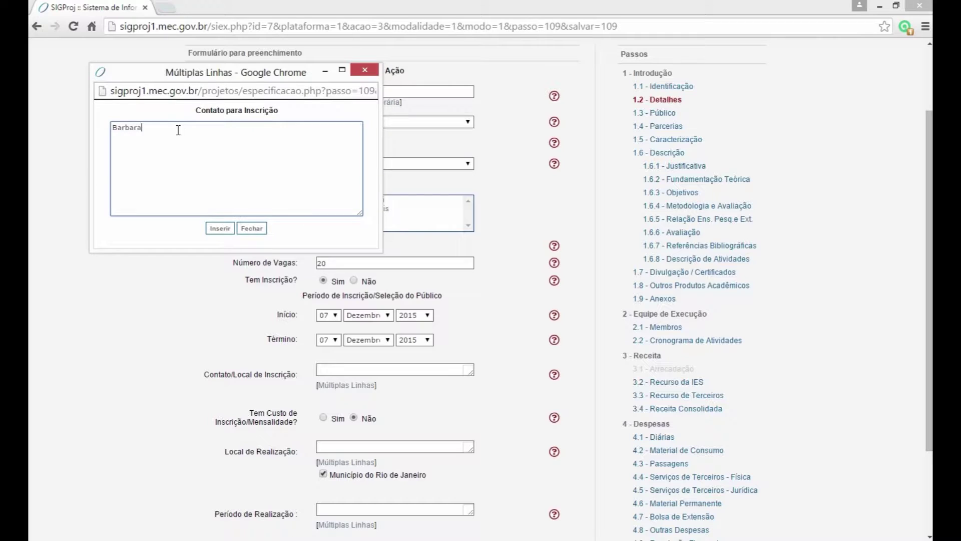
pyautogui.press('BackSpace')
pyautogui.write('- Direcação Ad')
pyautogui.press('BackSpace')
pyautogui.press('BackSpace')
pyautogui.press('BackSpace')
pyautogui.press('BackSpace')
pyautogui.press('BackSpace')
pyautogui.press('BackSpace')
pyautogui.write('ção Adjunta de Extensão')
pyautogui.click(220, 229)
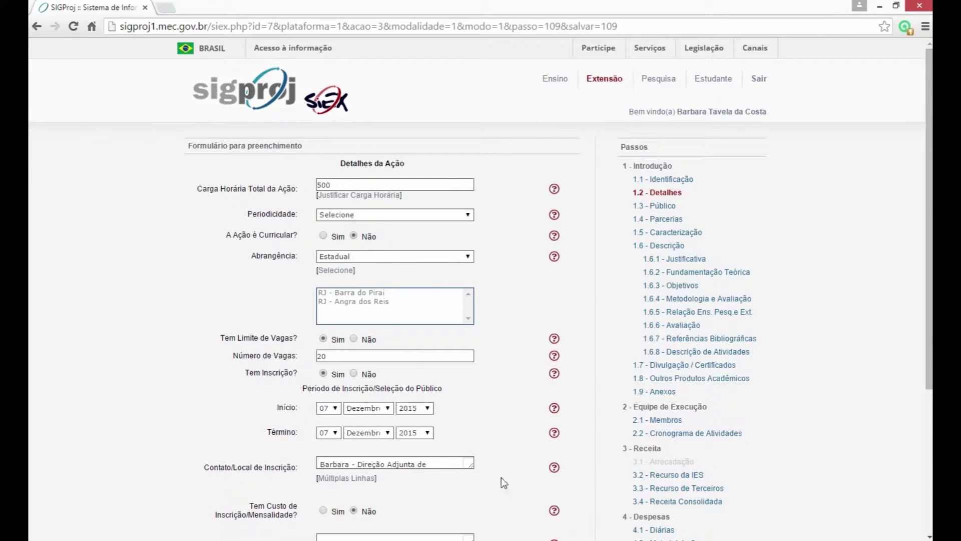
# Step: Try Sim for Tem Custo de Inscrição/Mensalidade?, look over the Vagas Gratuitas fields and set it back to Não
pyautogui.moveTo(931, 341); pyautogui.dragTo(930, 434)
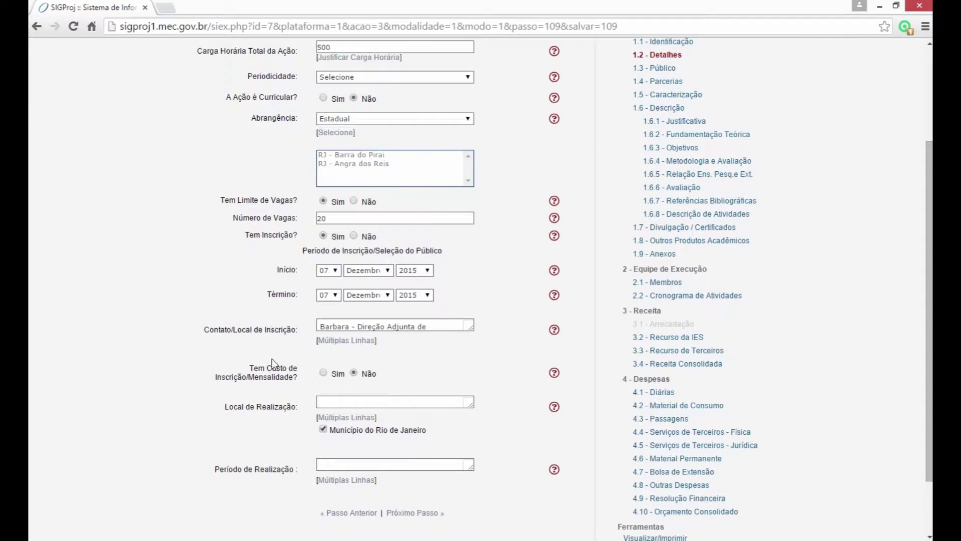
pyautogui.click(324, 374)
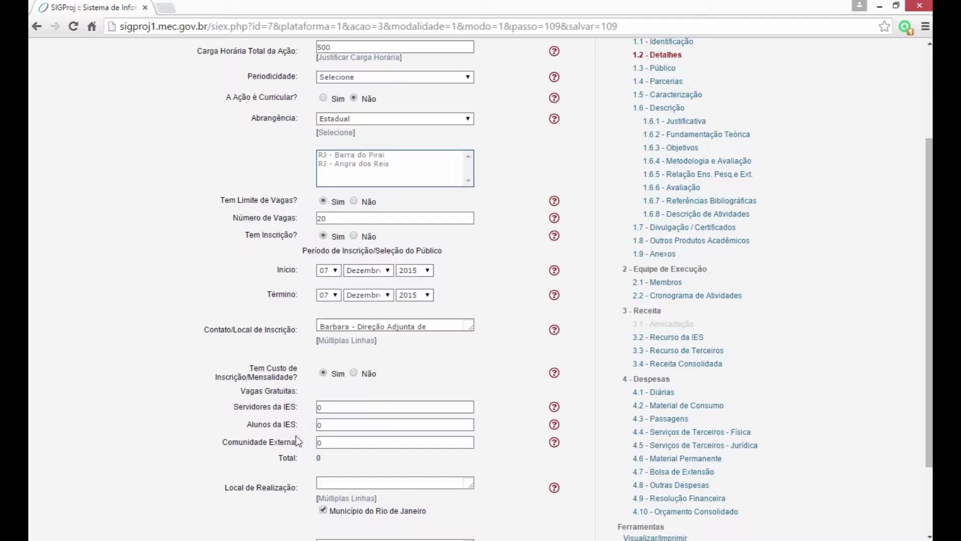
pyautogui.click(353, 373)
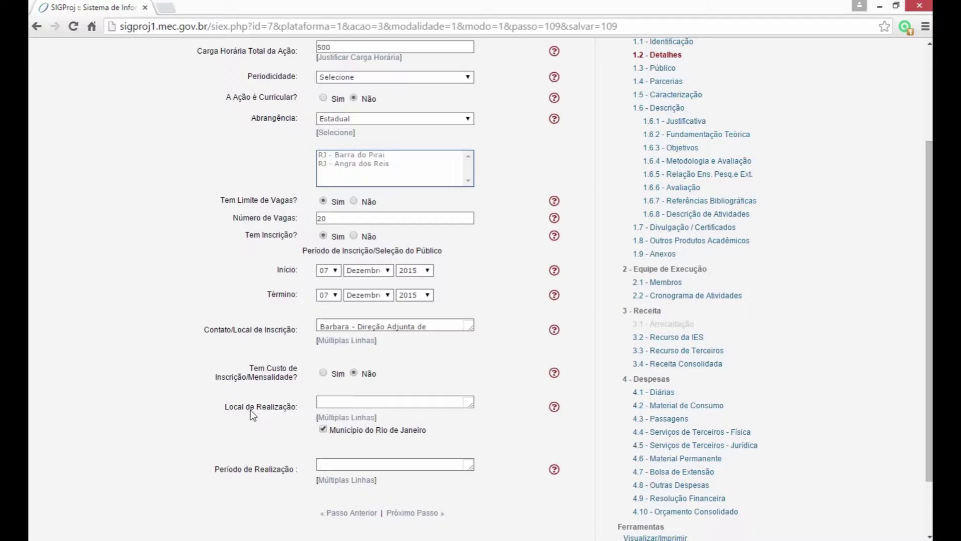
# Step: Enter "Central de Produção Multimídia" as the Local de Realização
pyautogui.click(349, 418)
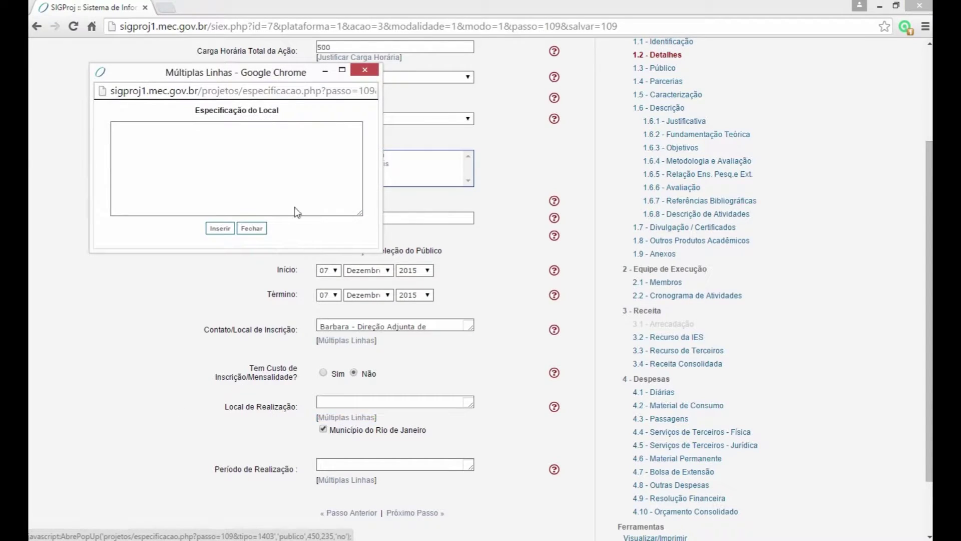
pyautogui.click(193, 136)
pyautogui.write('Central de Produção Multimídia')
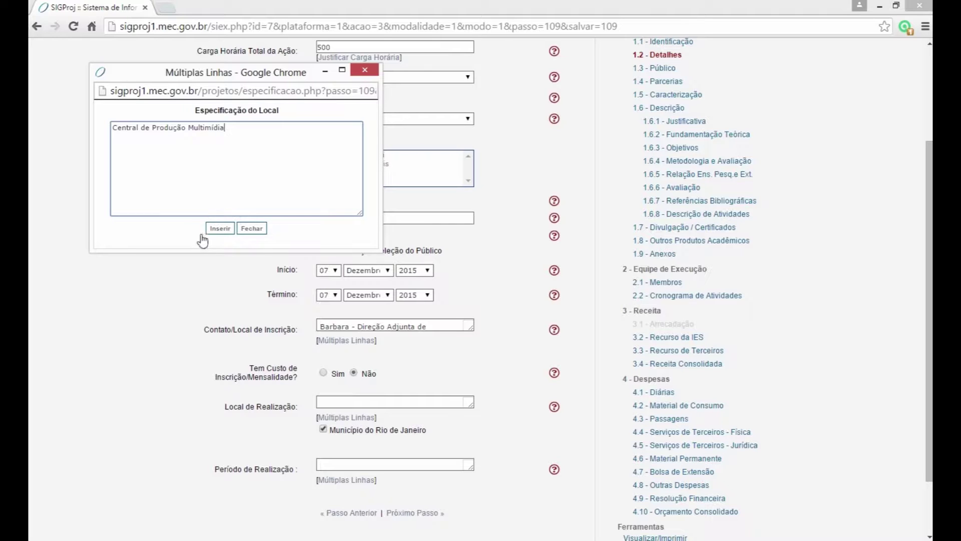
pyautogui.click(219, 229)
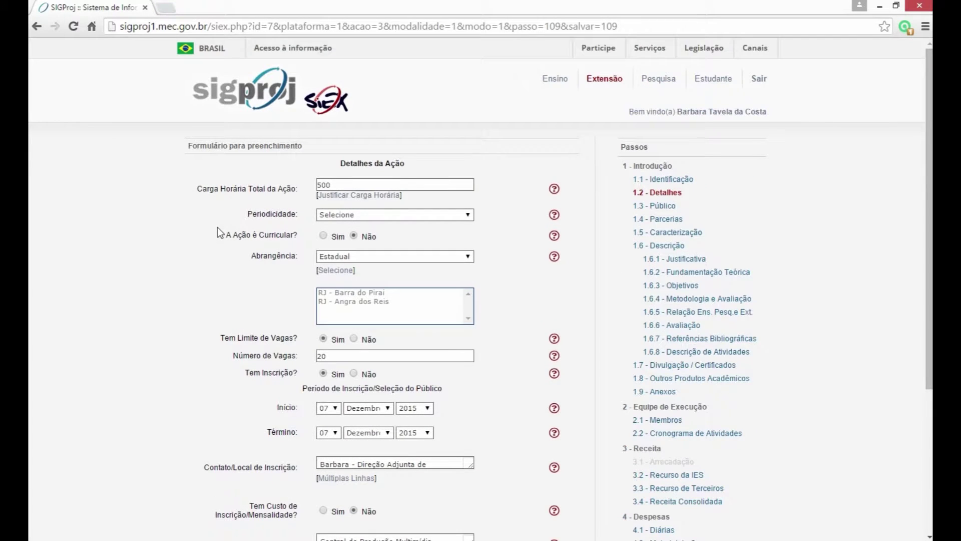
# Step: Enter "De 10 a 21 de janeiro de 2016" as the Período de Realização, keeping Município do Rio de Janeiro ticked
pyautogui.moveTo(931, 319); pyautogui.dragTo(931, 406)
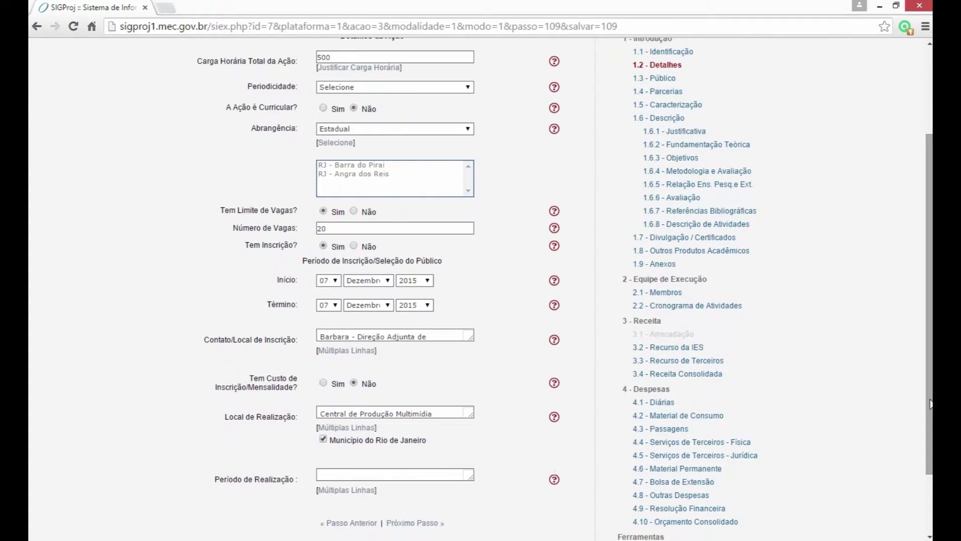
pyautogui.click(323, 440)
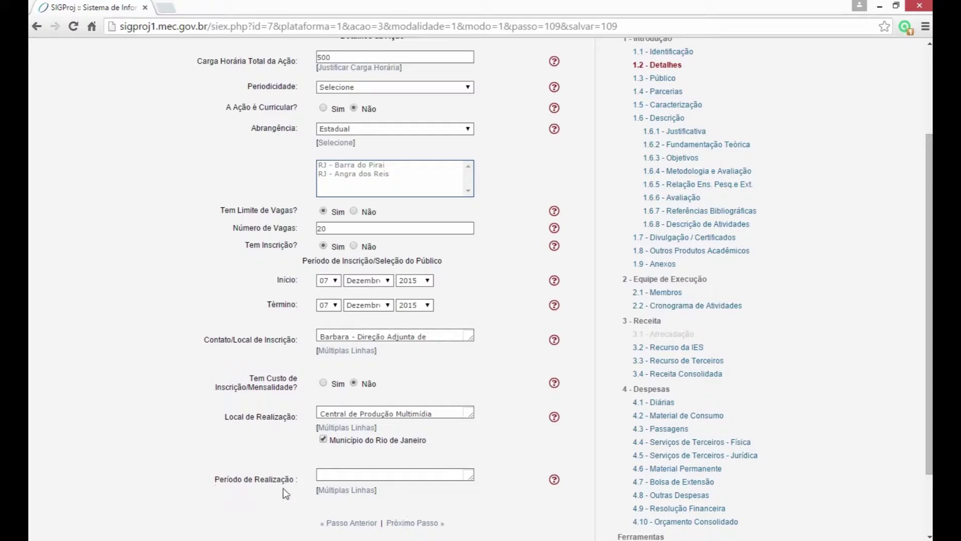
pyautogui.click(353, 491)
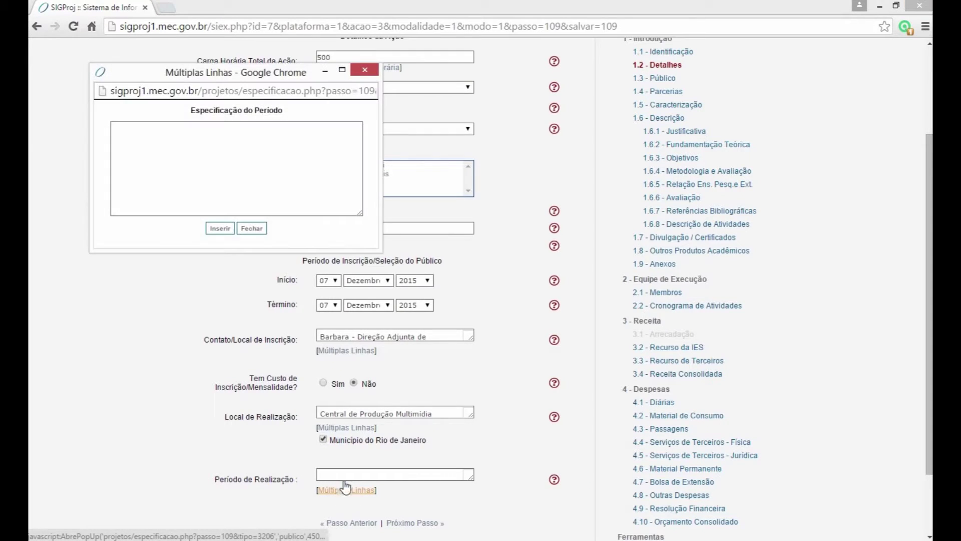
pyautogui.click(219, 140)
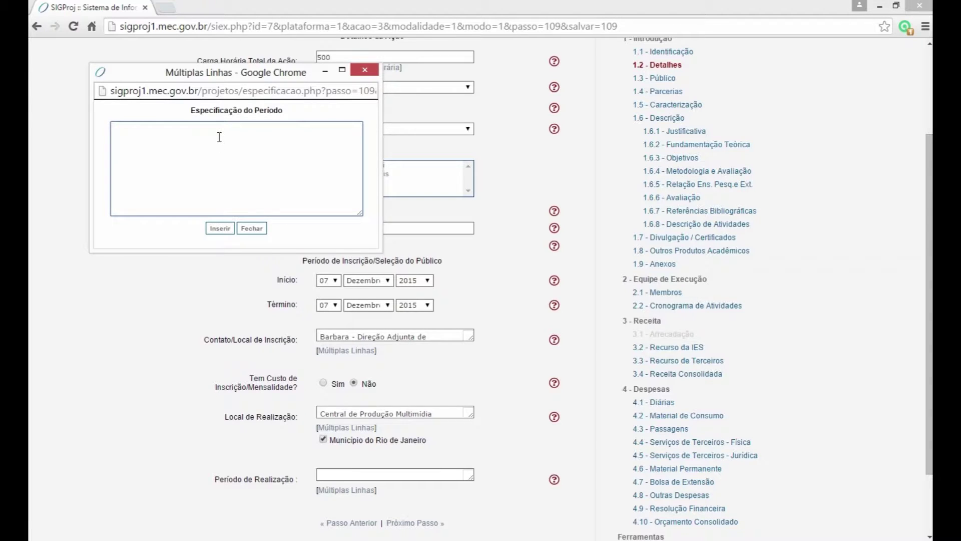
pyautogui.write('De 10 a 21 de janeiro de 2')
pyautogui.click(220, 229)
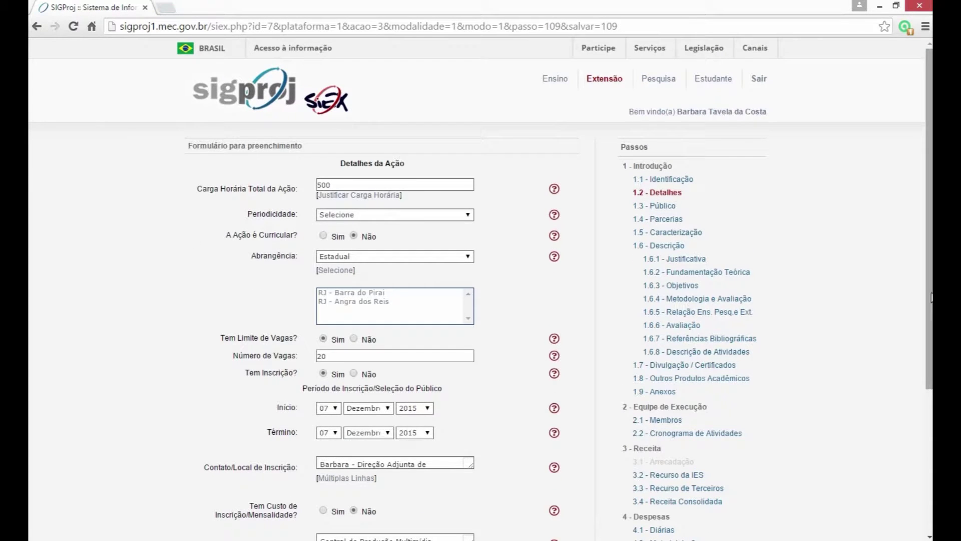
# Step: Save the action details and advance to the Público-Alvo form
pyautogui.scroll(-2, 930, 297)
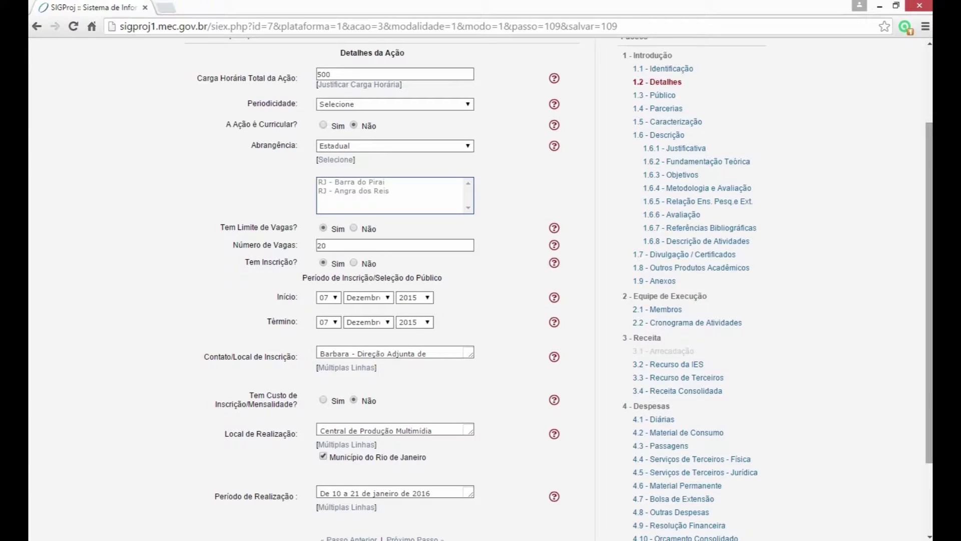
pyautogui.scroll(-2, 921, 443)
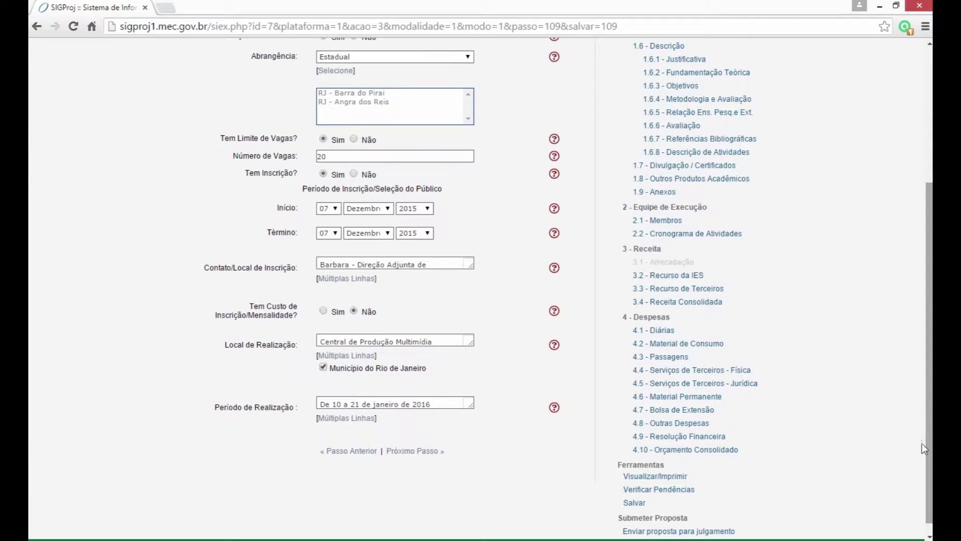
pyautogui.click(633, 502)
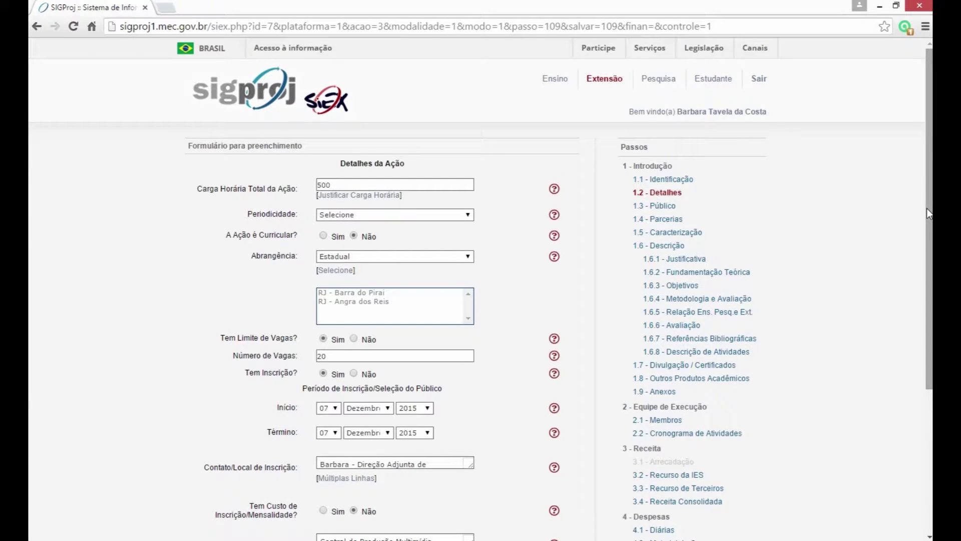
pyautogui.moveTo(927, 208); pyautogui.dragTo(926, 338)
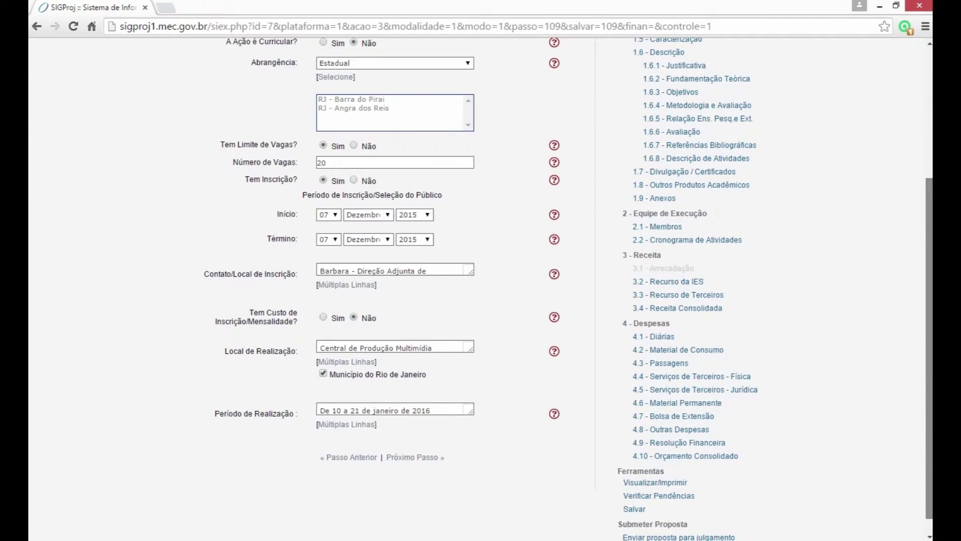
pyautogui.click(411, 459)
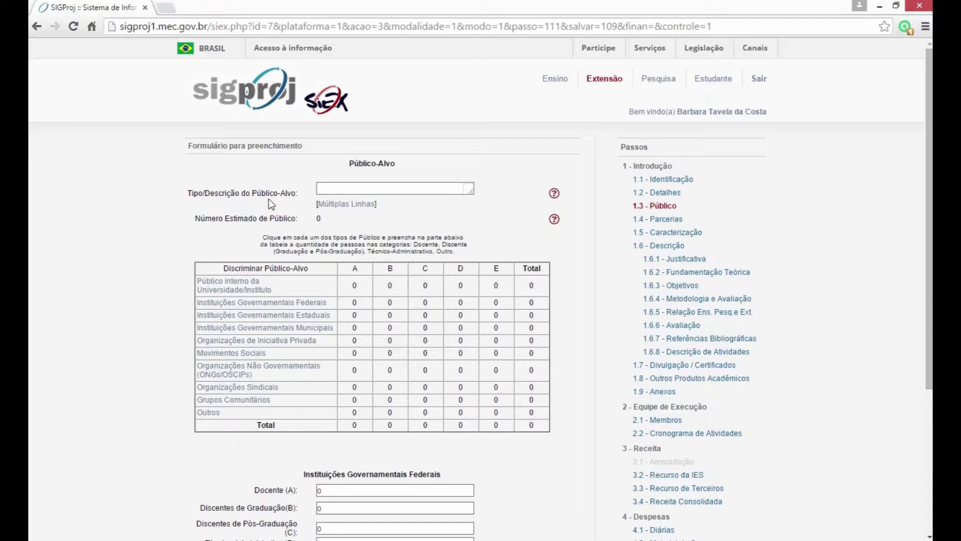
# Step: Enter "Pessoas interessadas no estudo das mídias" as the Tipo/Descrição do Público-Alvo
pyautogui.click(351, 204)
pyautogui.click(221, 137)
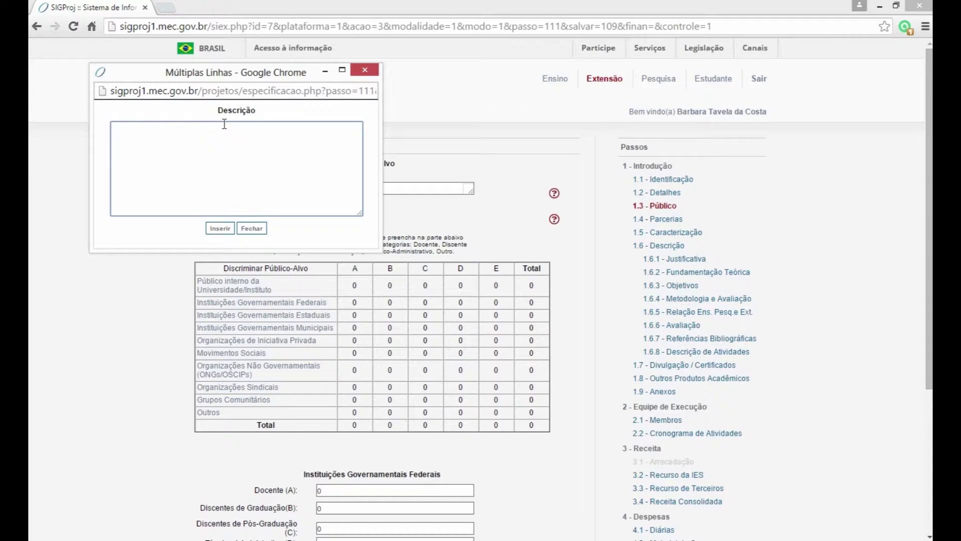
pyautogui.write('Pessoas interessadas no estudo das mídias')
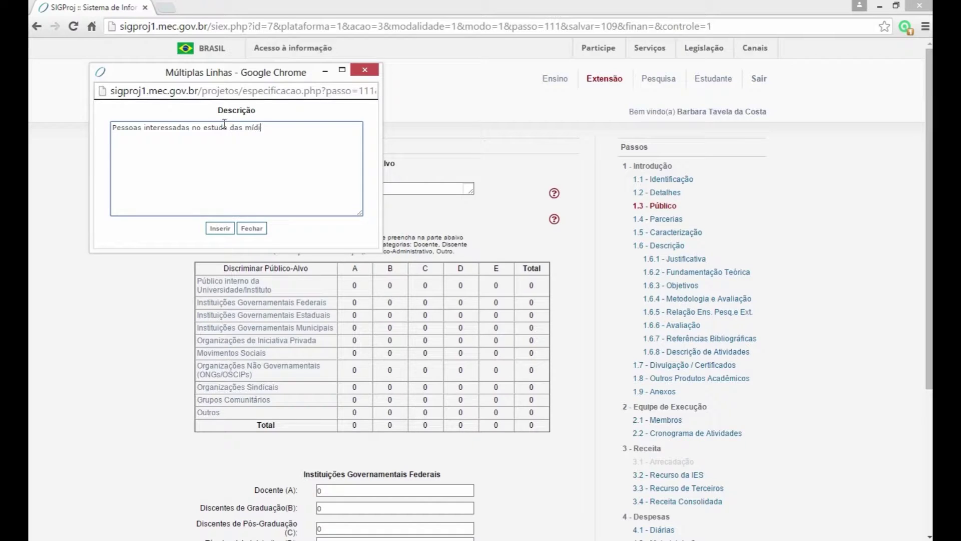
pyautogui.click(220, 228)
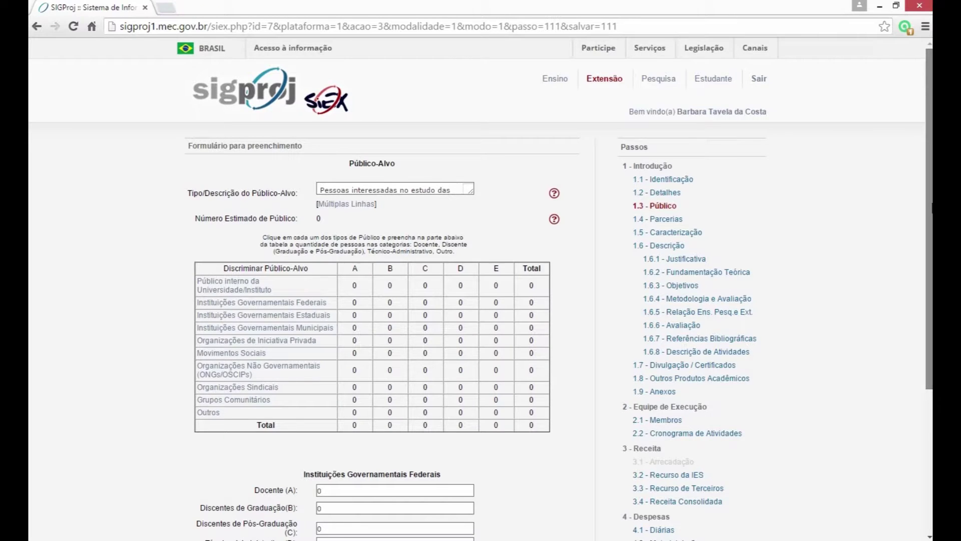
# Step: Set Público interno da Universidade/Instituto to 20 Docente, 100 Discentes de Graduação, 10 Discentes de Pós-Graduação and 5 Técnico Administrativo, and apply it
pyautogui.moveTo(930, 205); pyautogui.dragTo(930, 212)
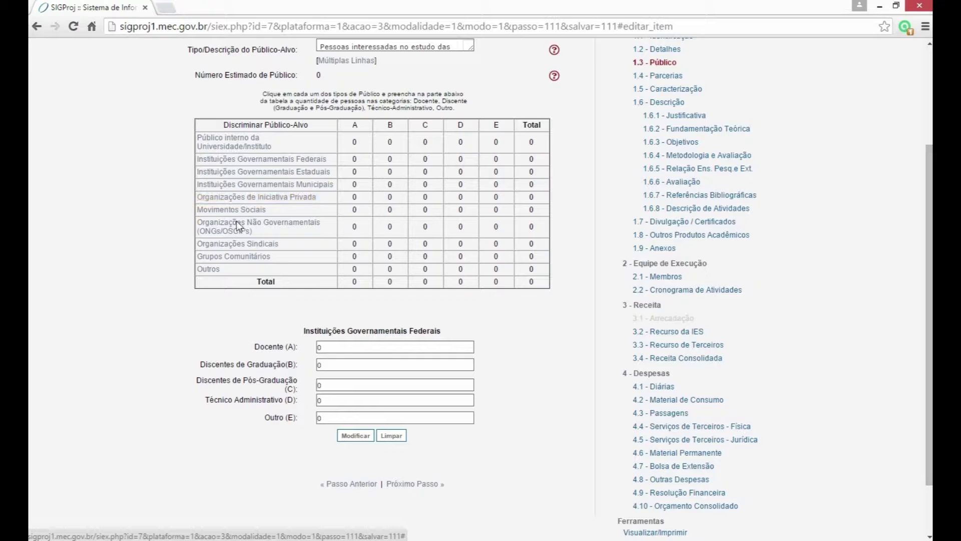
pyautogui.click(237, 145)
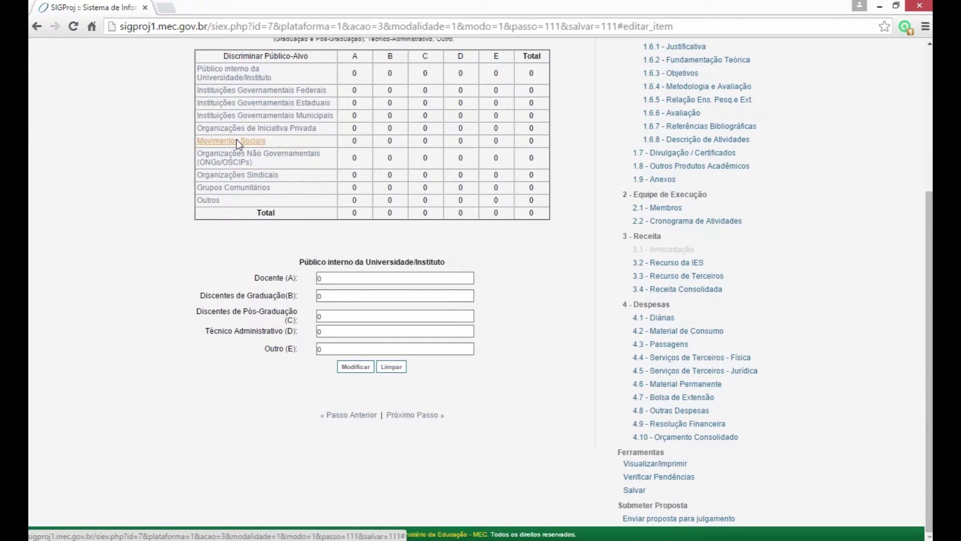
pyautogui.click(332, 276)
pyautogui.write('20')
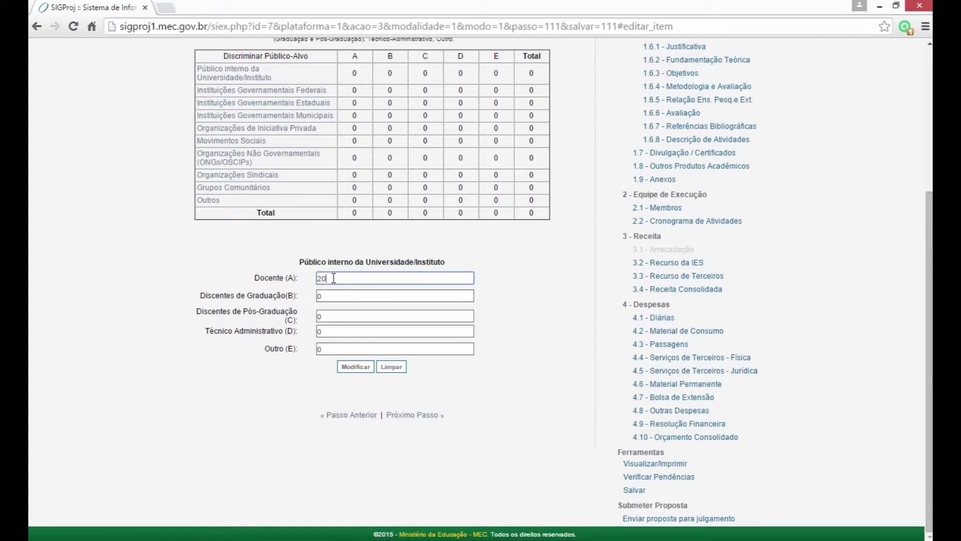
pyautogui.click(325, 299)
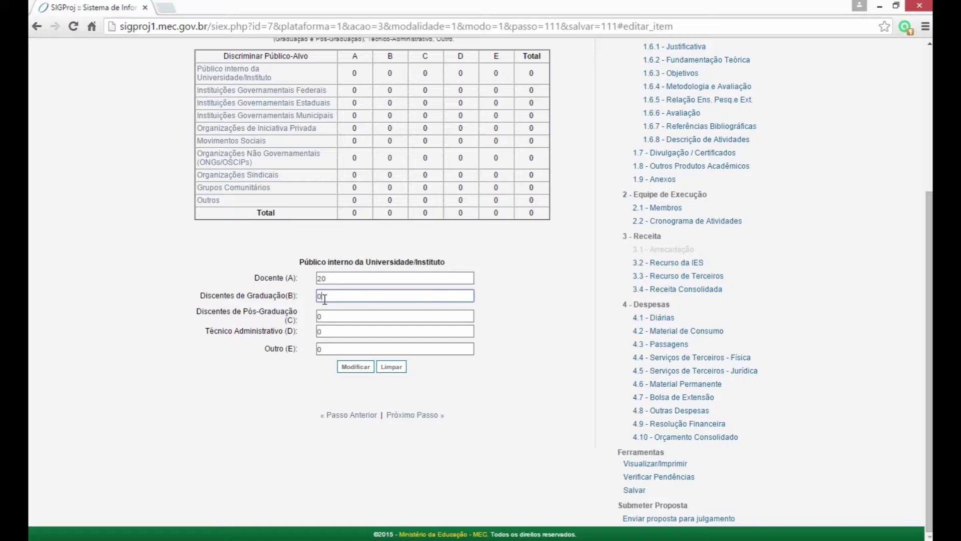
pyautogui.press('BackSpace')
pyautogui.write('100')
pyautogui.click(319, 316)
pyautogui.press('BackSpace')
pyautogui.write('10')
pyautogui.click(323, 331)
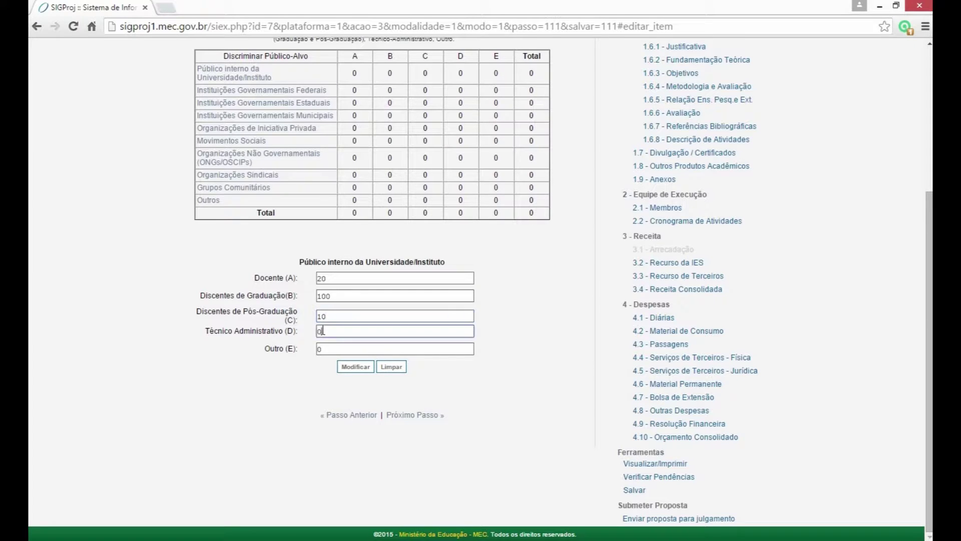
pyautogui.press('BackSpace')
pyautogui.write('5')
pyautogui.click(354, 367)
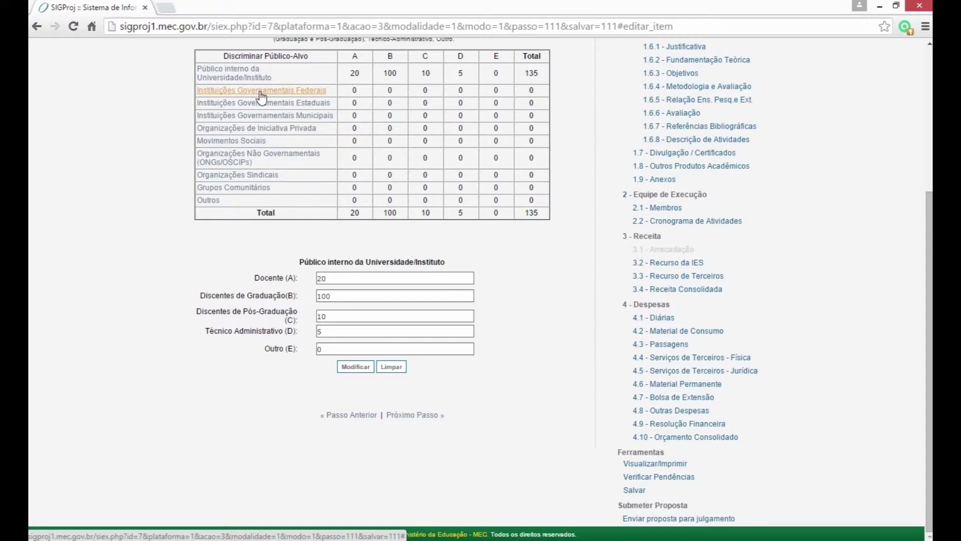
# Step: Set Movimentos Sociais to 10 Discentes de Graduação and 100 Outro, and apply the change to the audience table
pyautogui.click(251, 142)
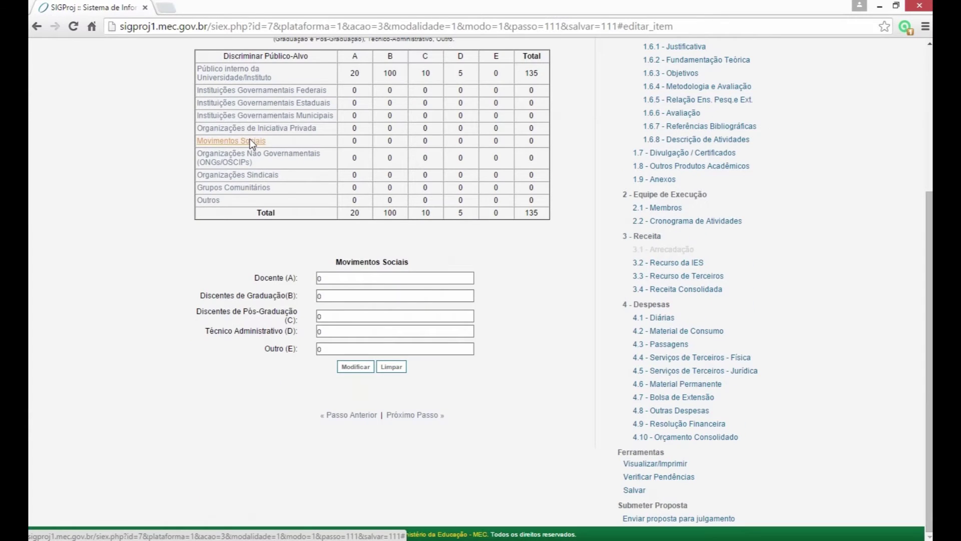
pyautogui.click(322, 296)
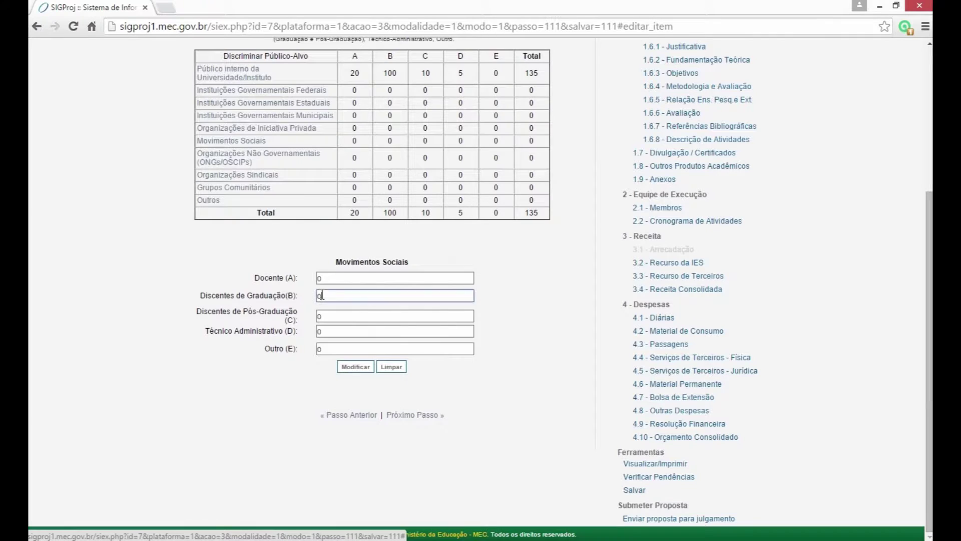
pyautogui.press('BackSpace')
pyautogui.write('1')
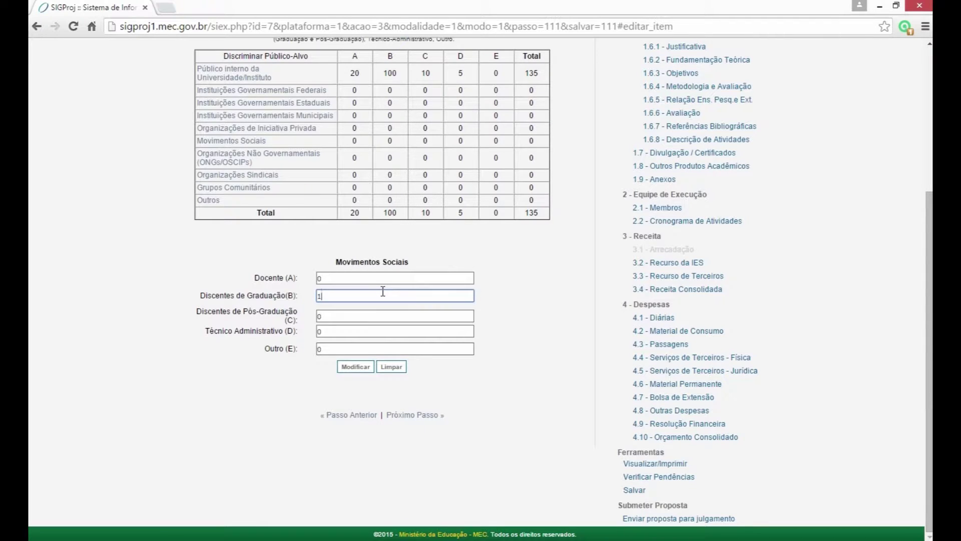
pyautogui.write('0')
pyautogui.doubleClick(322, 349)
pyautogui.write('100')
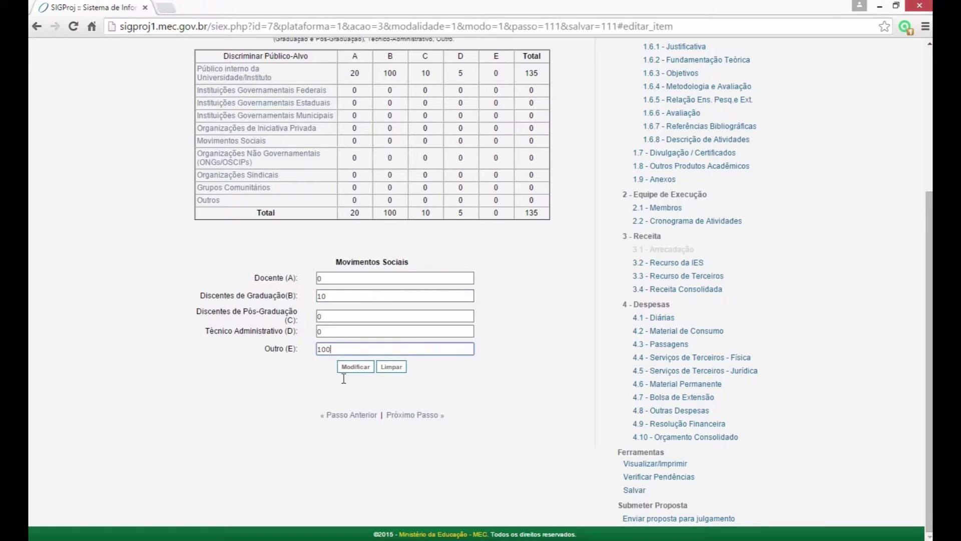
pyautogui.click(356, 367)
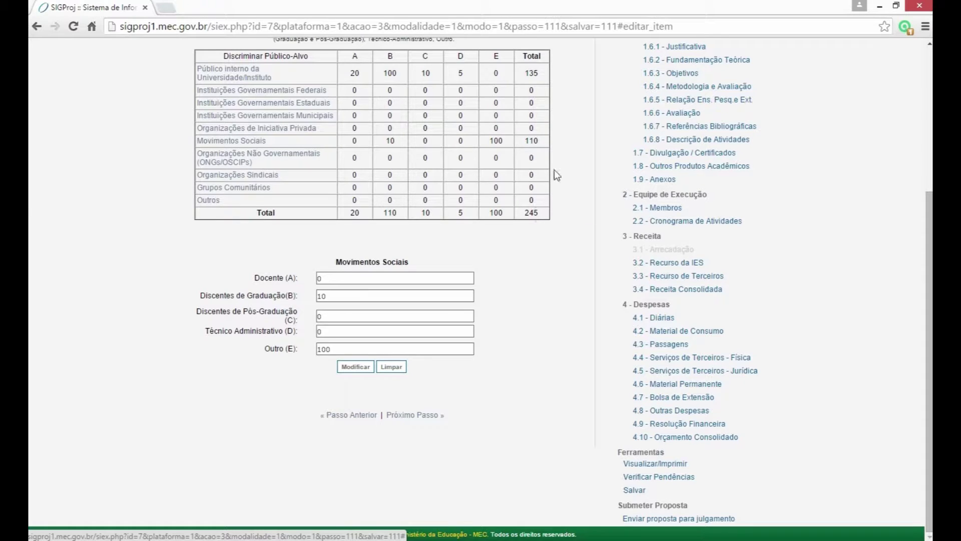
# Step: Save the Público-Alvo form
pyautogui.moveTo(931, 256)
pyautogui.mouseDown()
pyautogui.moveTo(931, 196)
pyautogui.moveTo(930, 251)
pyautogui.mouseUp()
pyautogui.click(634, 489)
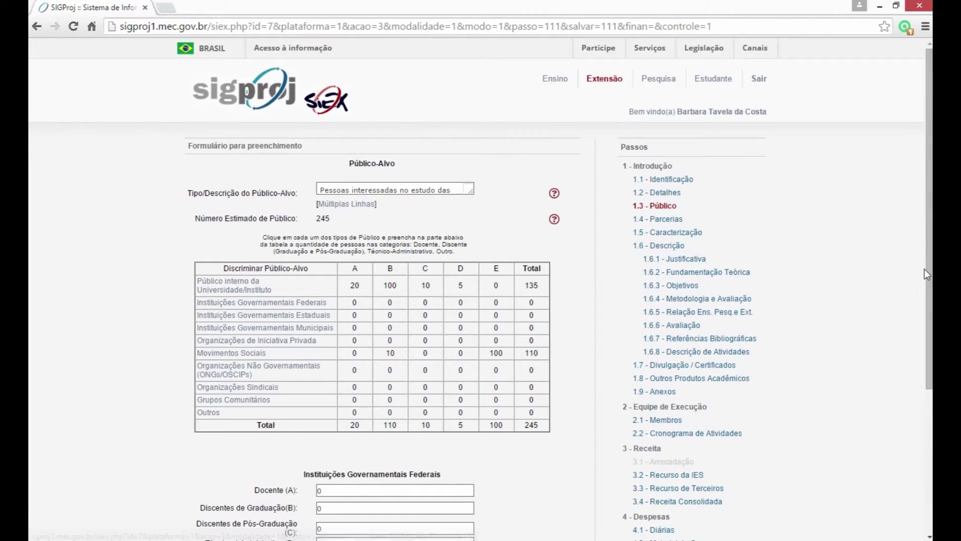
pyautogui.moveTo(930, 268); pyautogui.dragTo(929, 395)
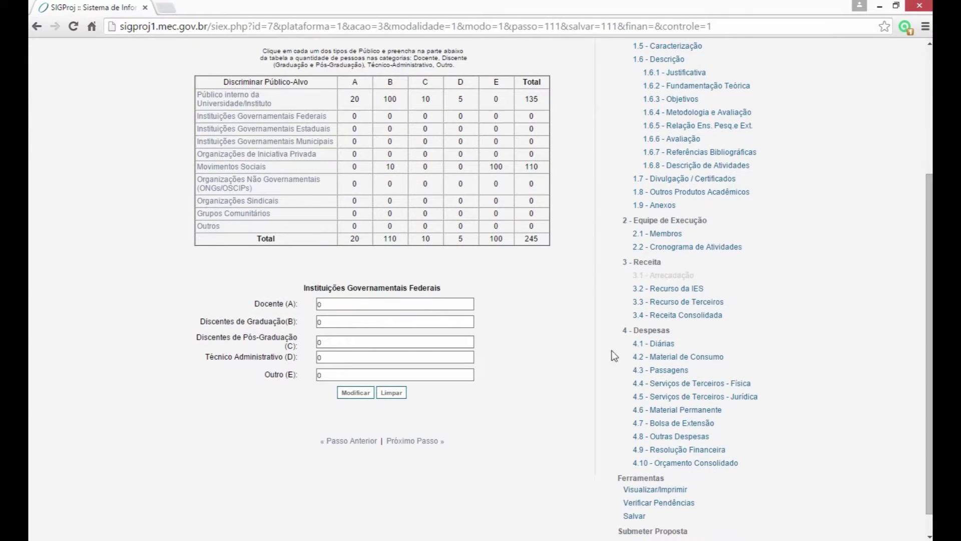
# Step: In the Caracterização form, set the CNPq knowledge area to Ciências Sociais Aplicadas, Comunicação, Rádio e Televisão, Videodifusão, and save the selection
pyautogui.click(401, 443)
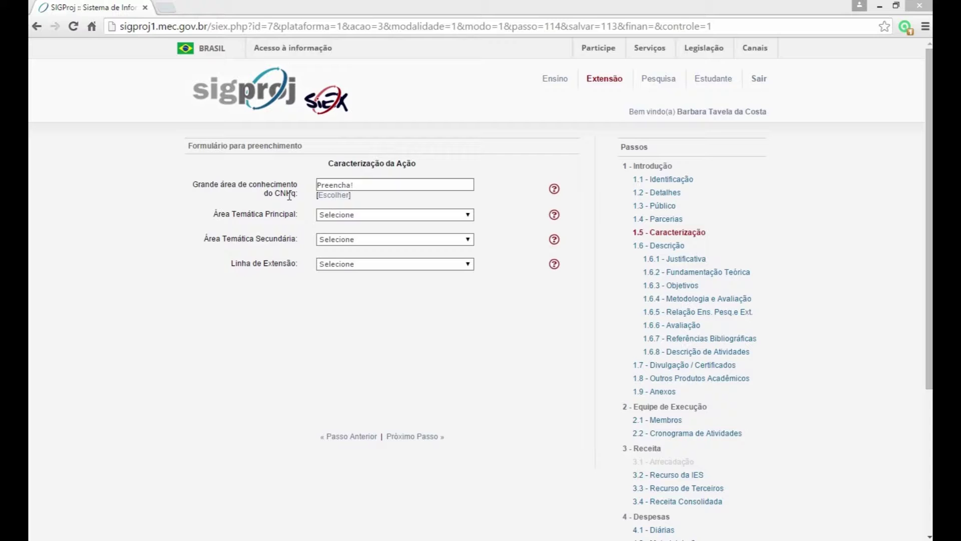
pyautogui.click(334, 195)
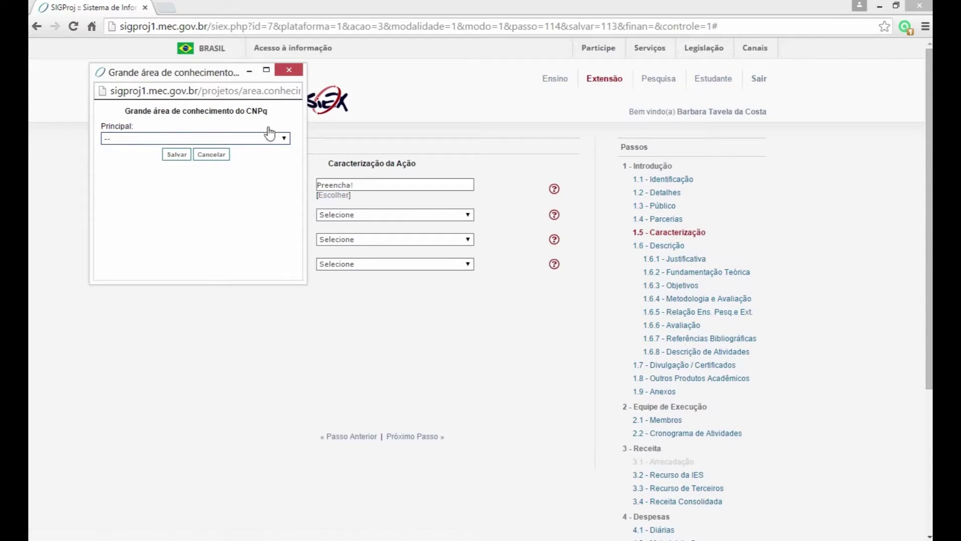
pyautogui.click(256, 142)
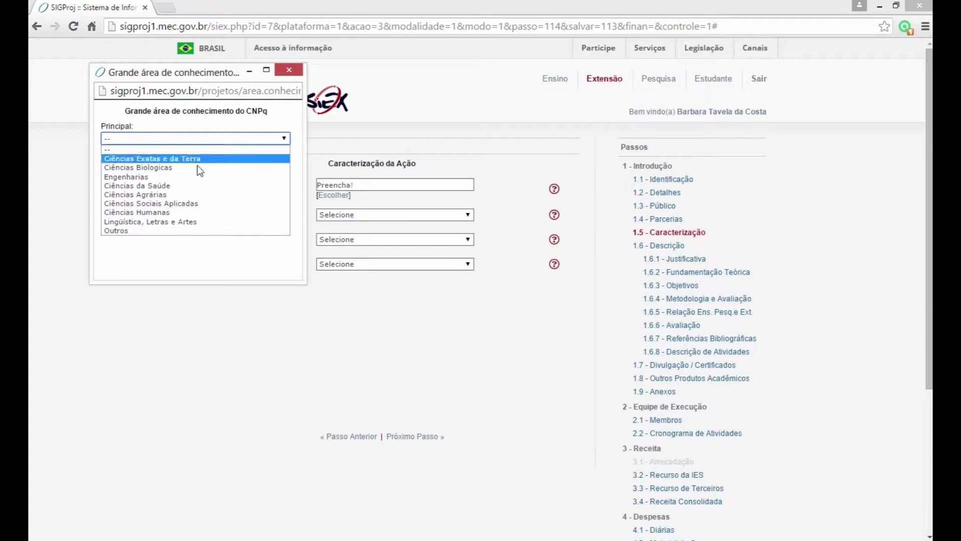
pyautogui.click(144, 204)
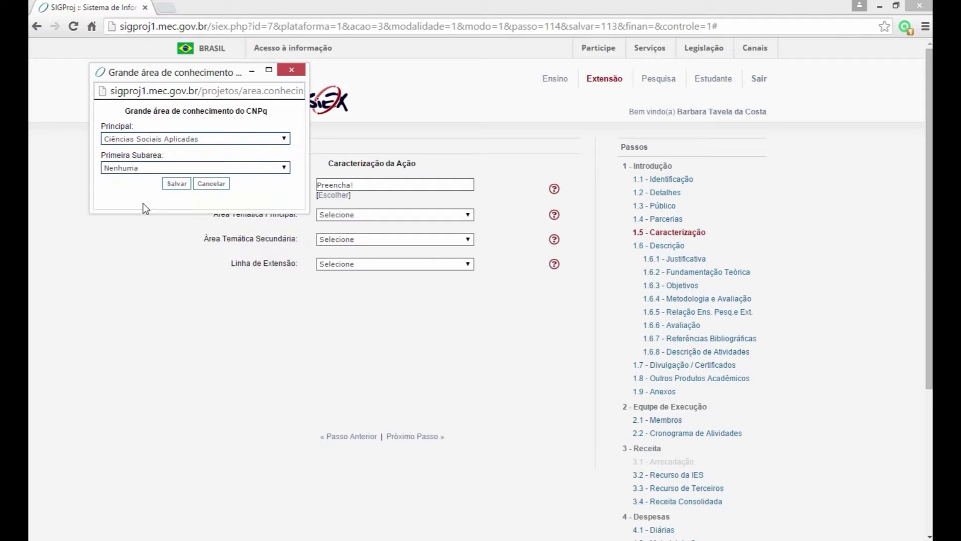
pyautogui.click(127, 171)
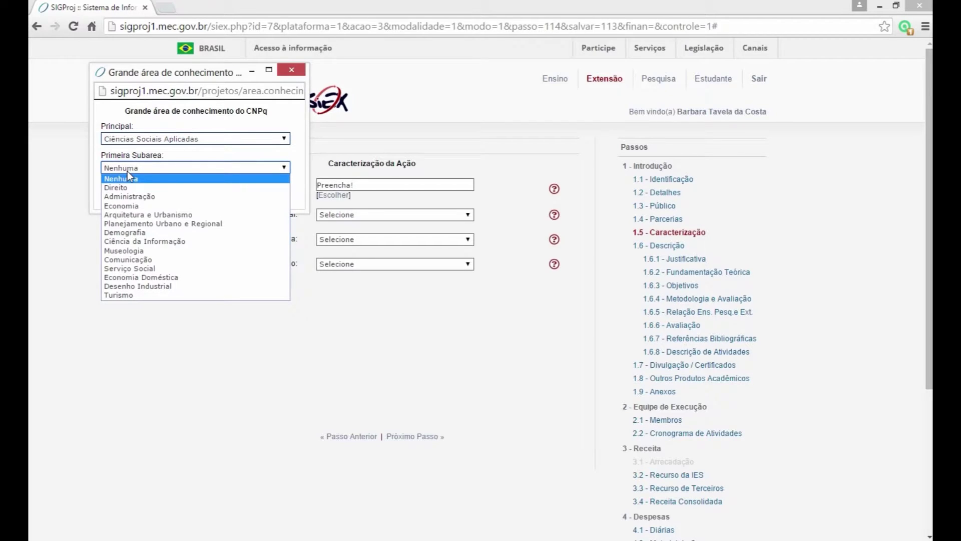
pyautogui.click(139, 262)
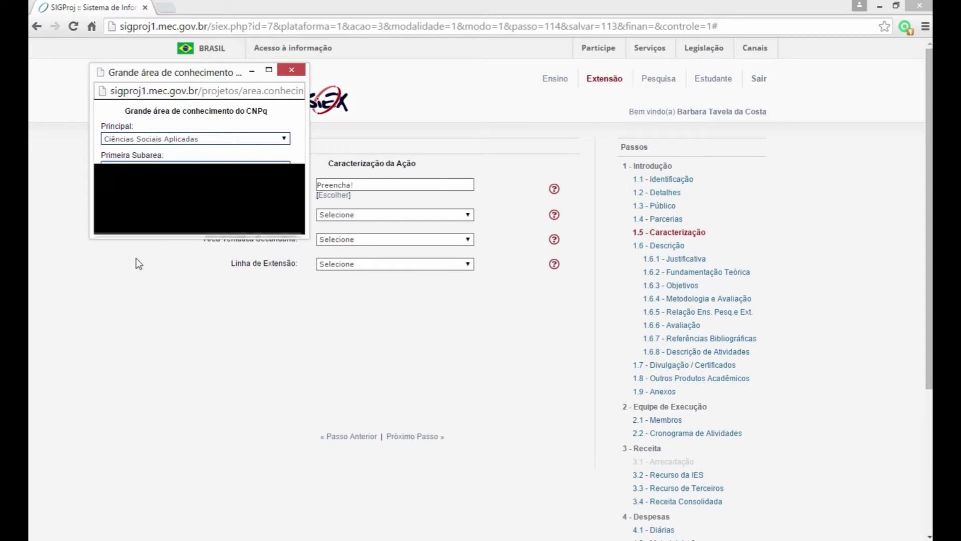
pyautogui.click(140, 192)
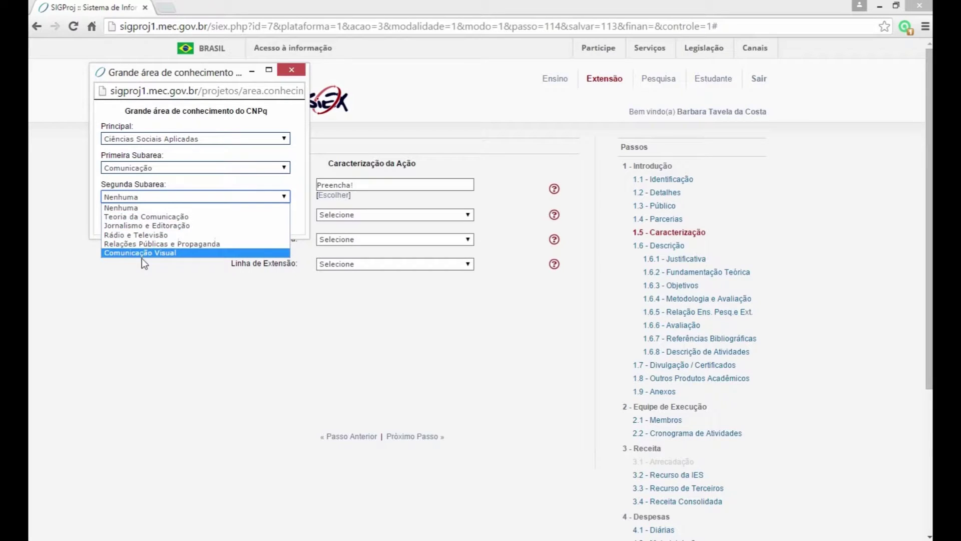
pyautogui.click(142, 236)
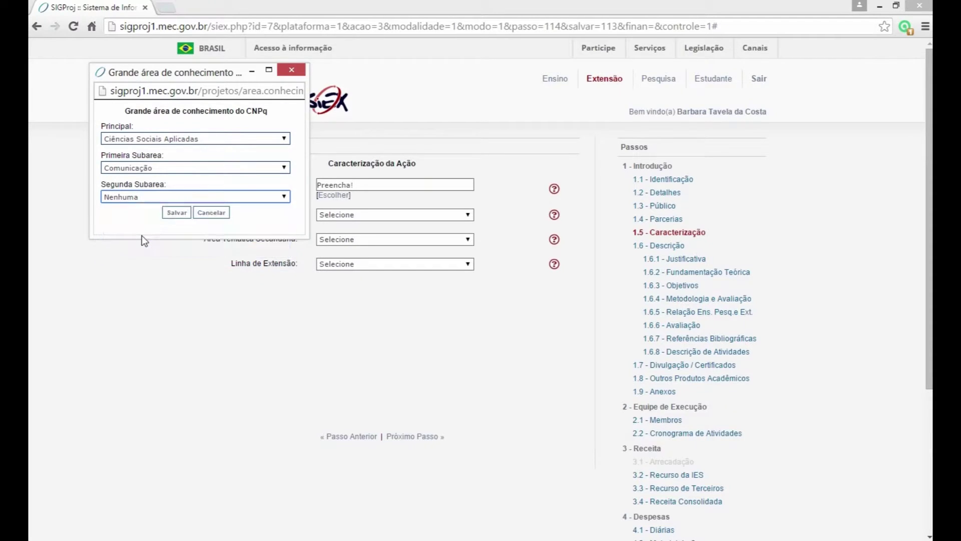
pyautogui.click(141, 227)
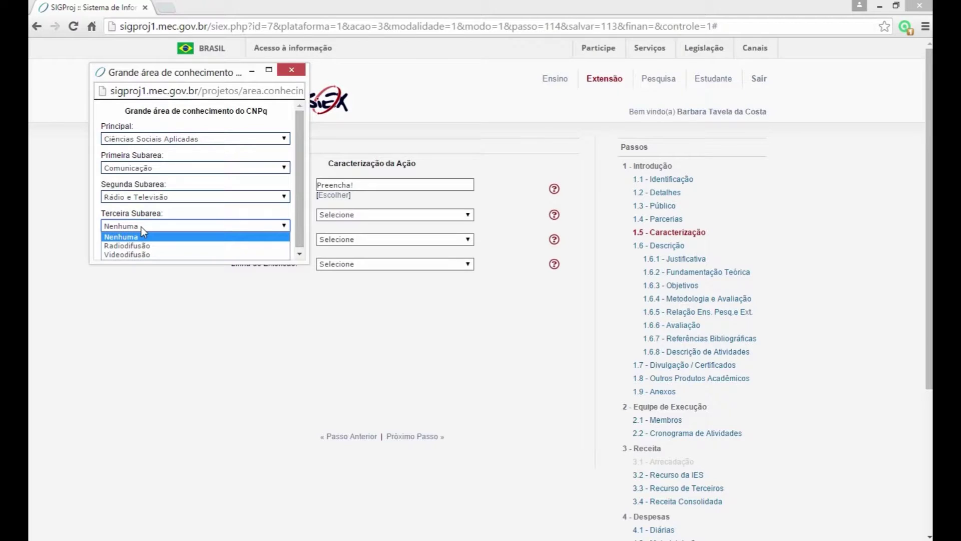
pyautogui.click(141, 254)
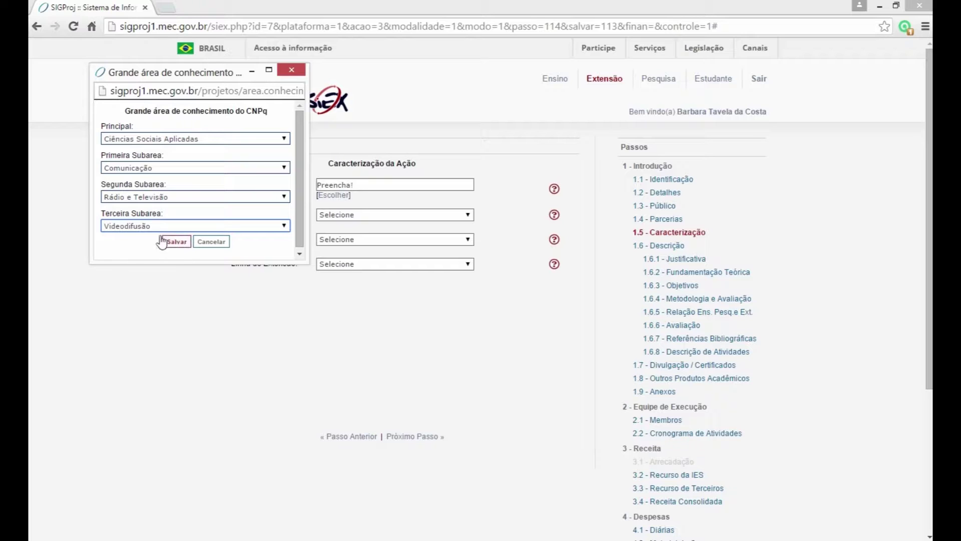
pyautogui.click(178, 243)
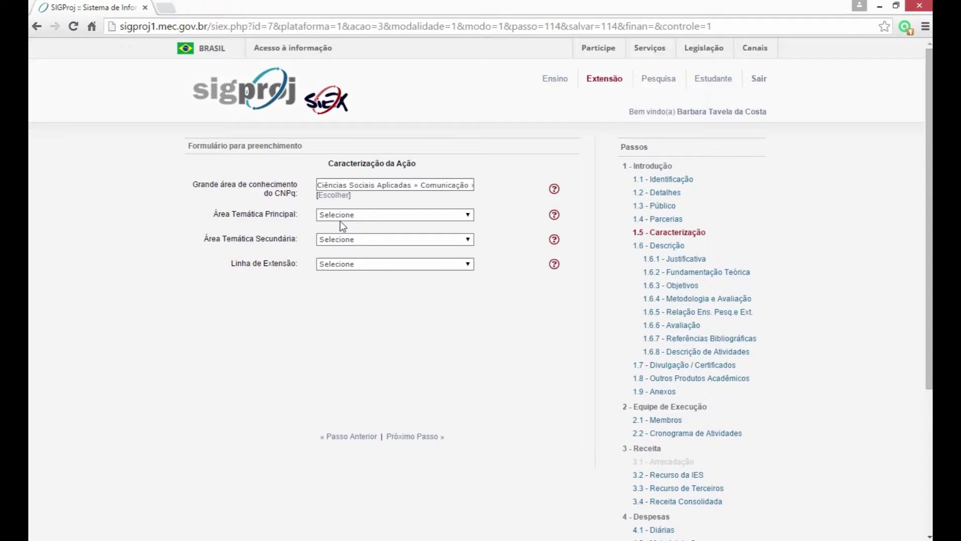
# Step: Set Área Temática Principal to Comunicação, Área Temática Secundária to Cultura and Linha de Extensão to Artes visuais (gráficas, fotografia, cinema, vídeo), and save the form
pyautogui.click(362, 211)
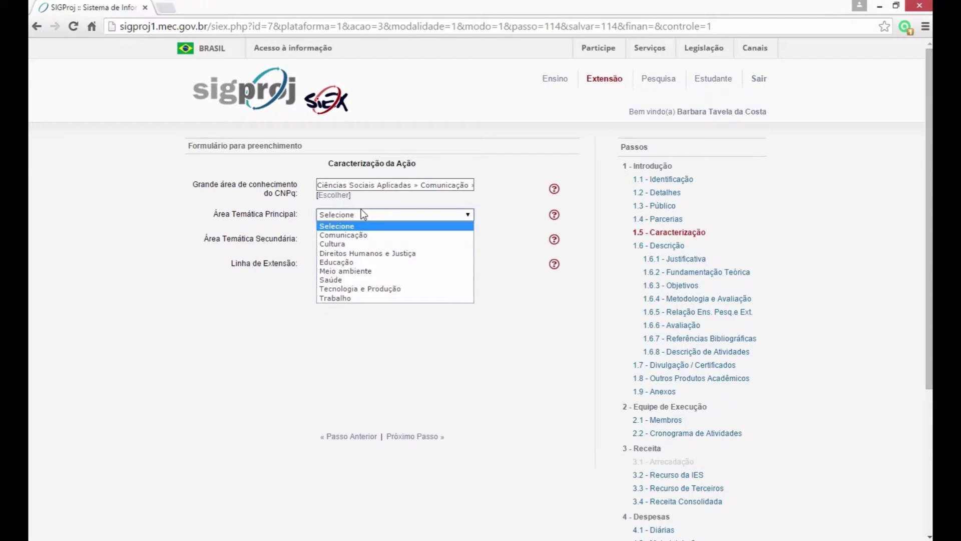
pyautogui.click(354, 236)
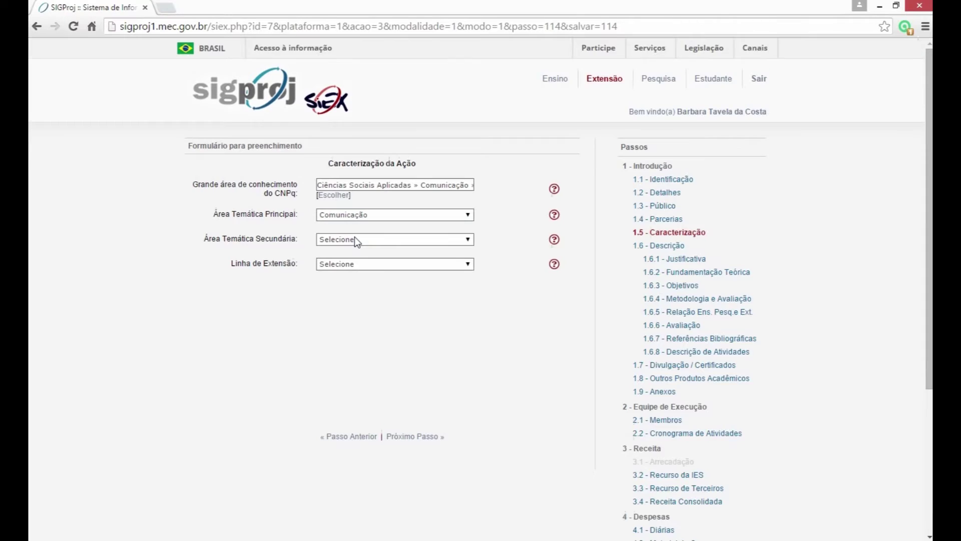
pyautogui.click(365, 238)
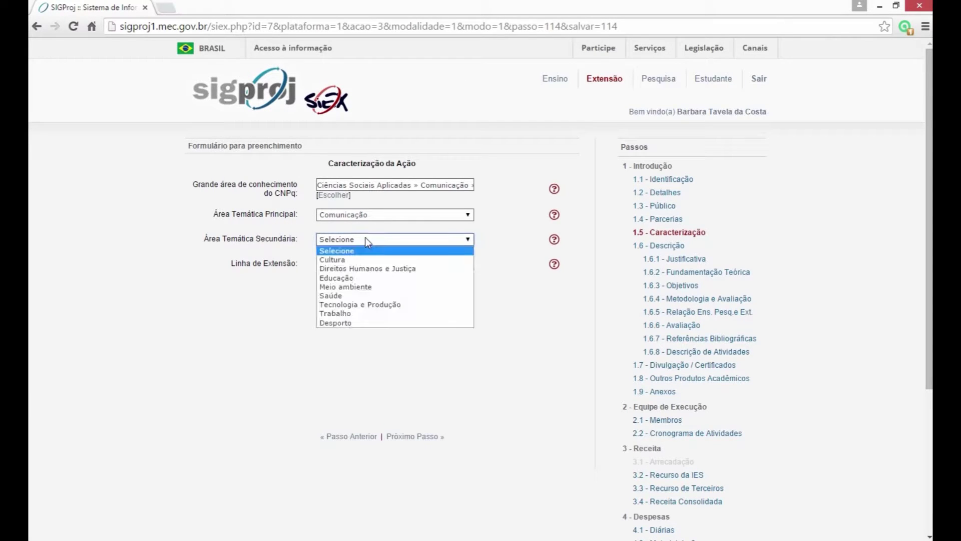
pyautogui.click(357, 260)
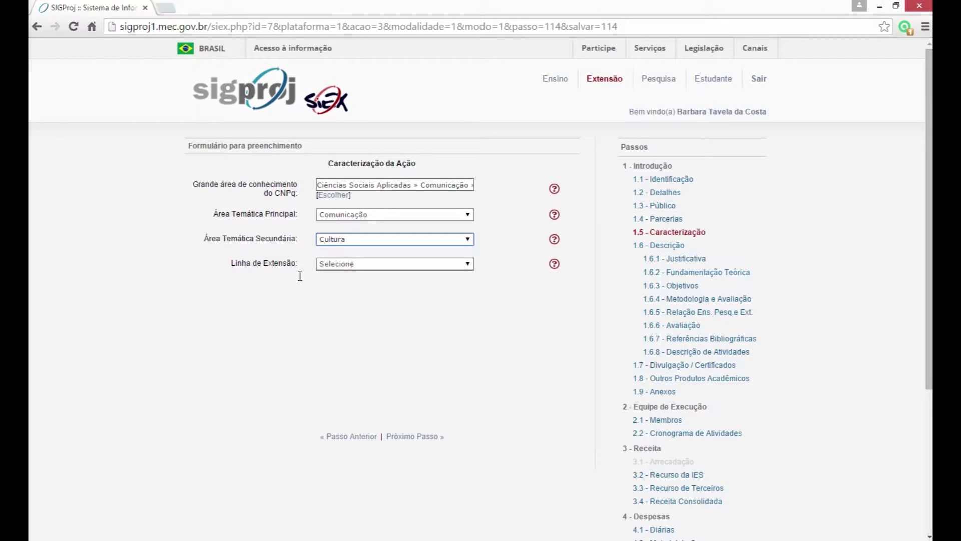
pyautogui.click(349, 264)
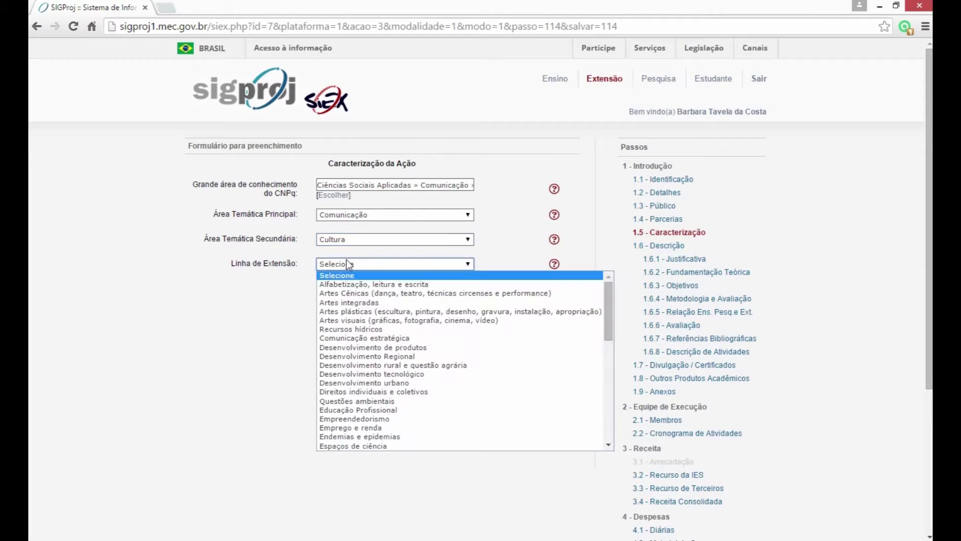
pyautogui.click(354, 320)
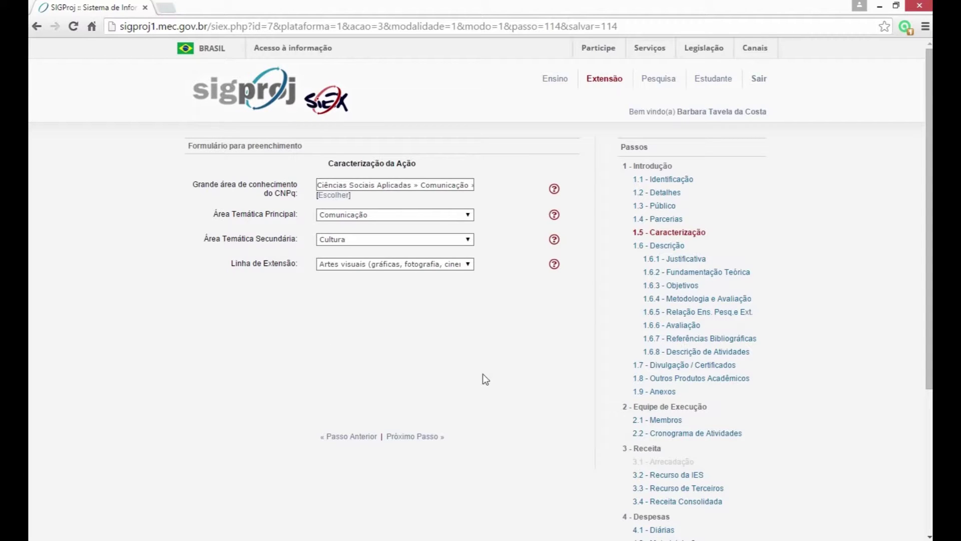
pyautogui.moveTo(928, 218); pyautogui.dragTo(929, 356)
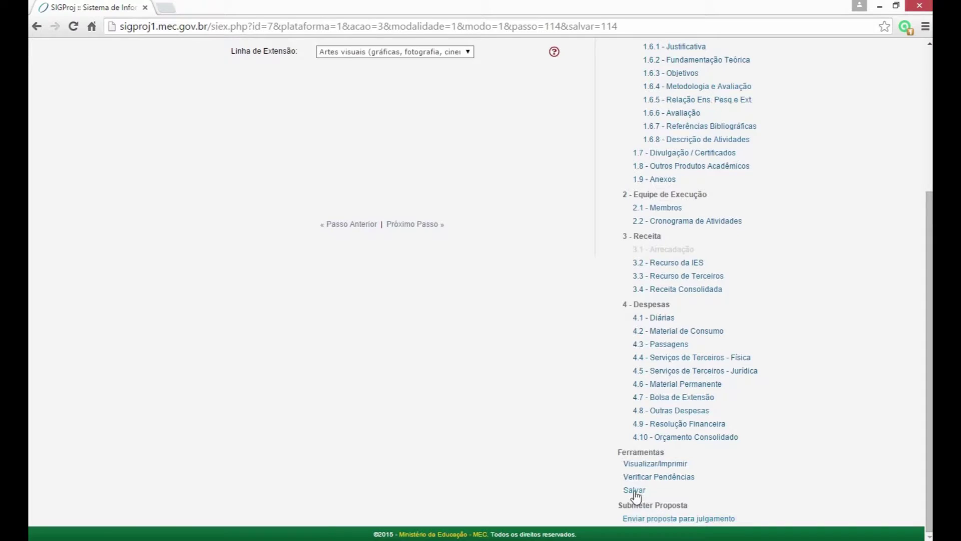
pyautogui.click(635, 497)
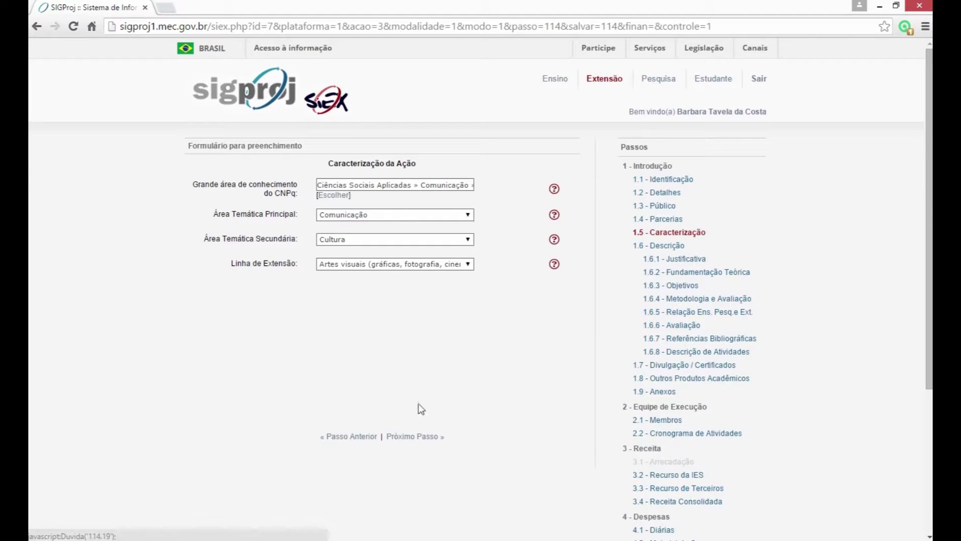
# Step: Examine the Descrição form's Resumo da Proposta, Palavras-chave and Informações Relevantes para Avaliação da Proposta fields
pyautogui.click(425, 437)
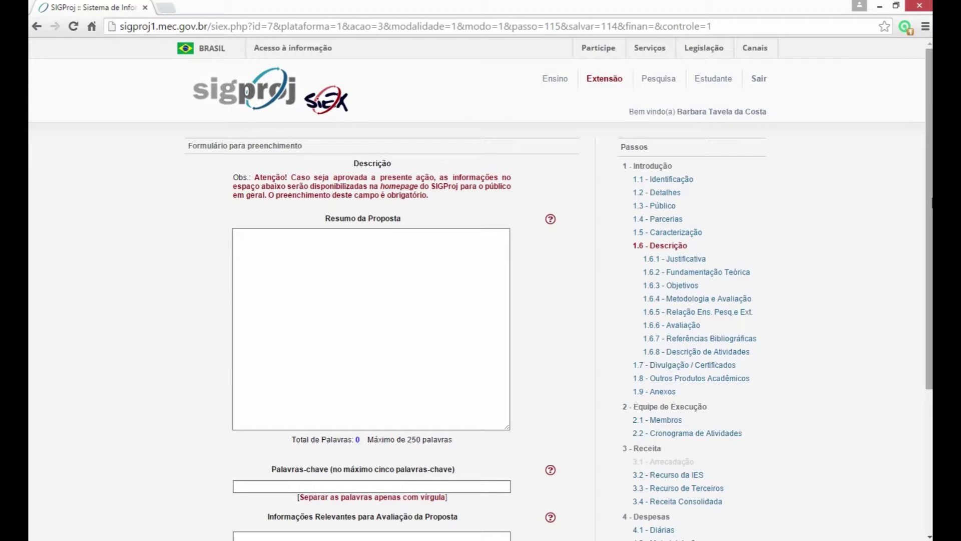
pyautogui.scroll(-3, 481, 285)
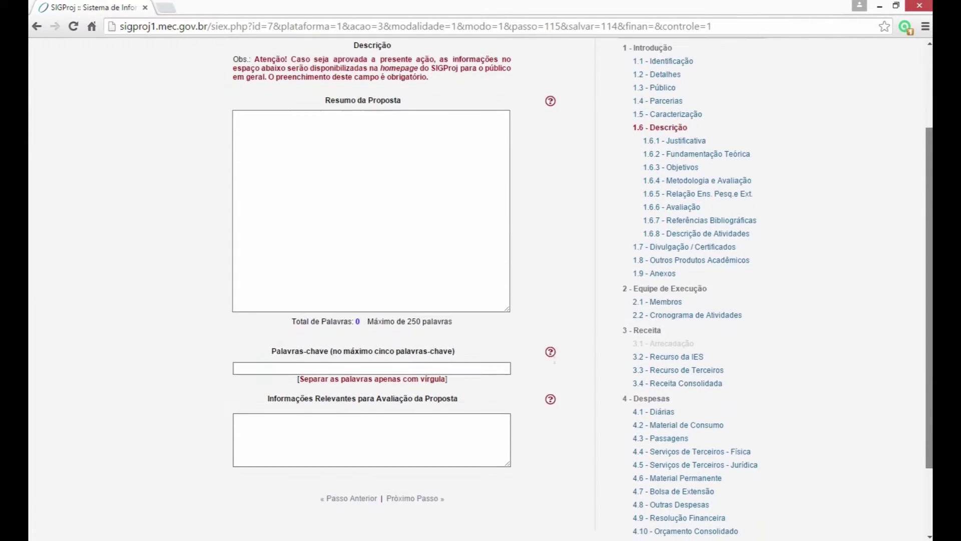
pyautogui.scroll(-1, 480, 289)
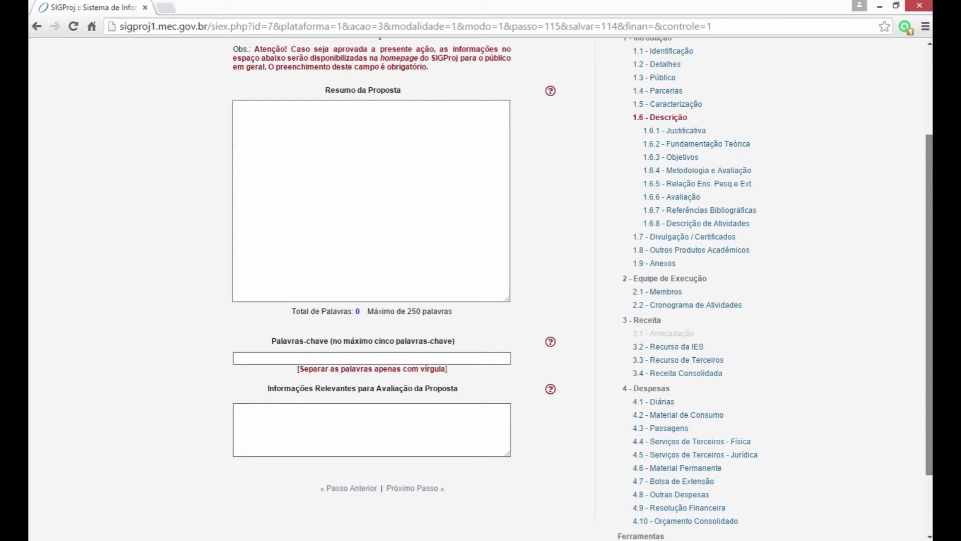
pyautogui.scroll(-1, 481, 289)
pyautogui.scroll(-2, 481, 289)
pyautogui.scroll(5, 480, 289)
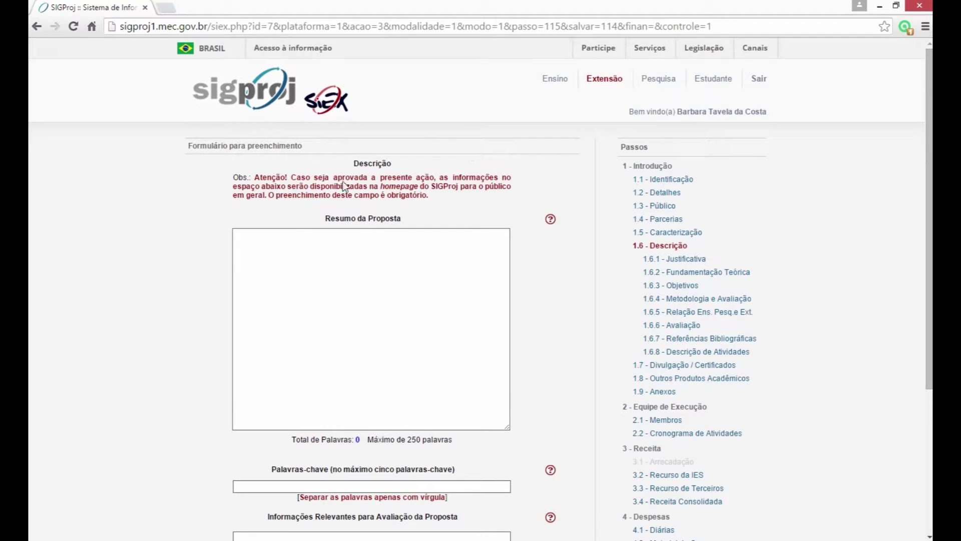
pyautogui.click(312, 253)
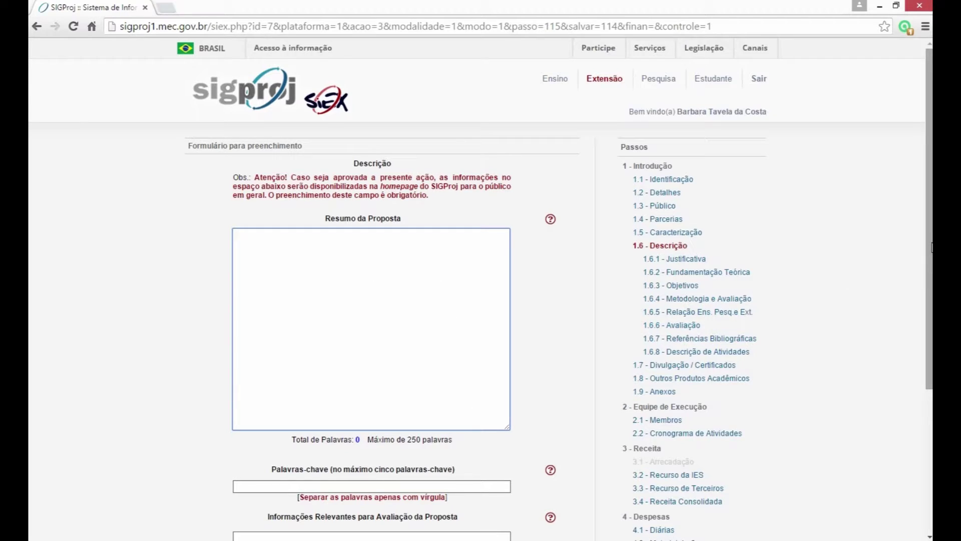
pyautogui.moveTo(930, 240); pyautogui.dragTo(927, 320)
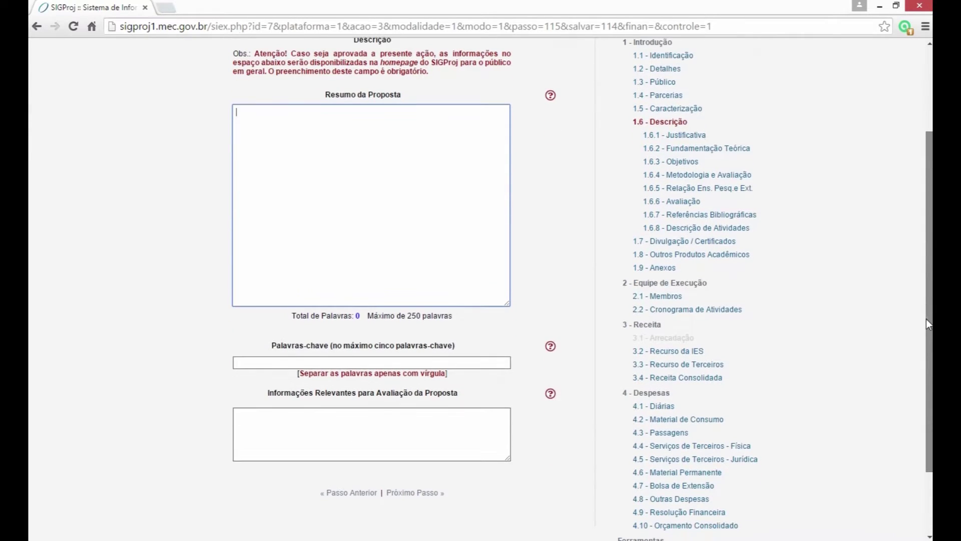
pyautogui.click(295, 364)
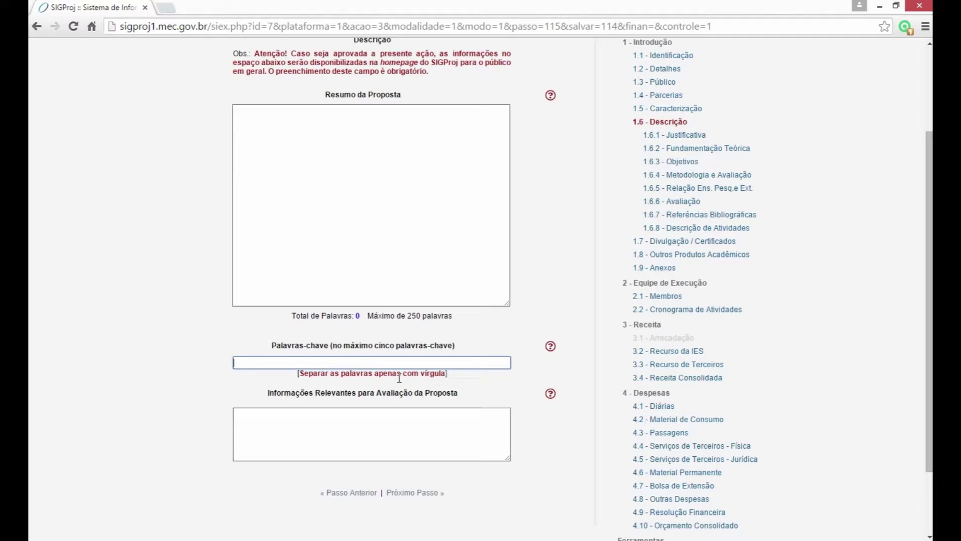
pyautogui.click(270, 425)
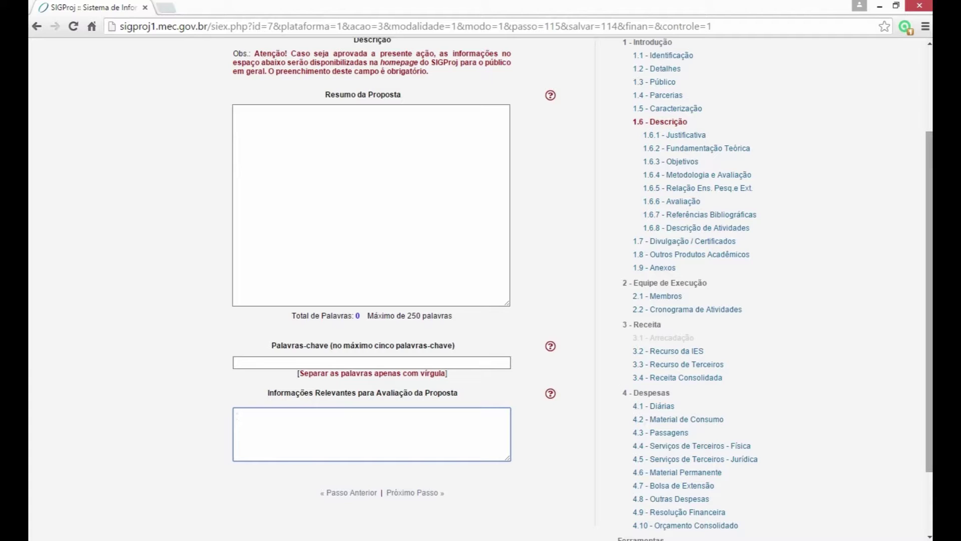
pyautogui.scroll(-2, 890, 452)
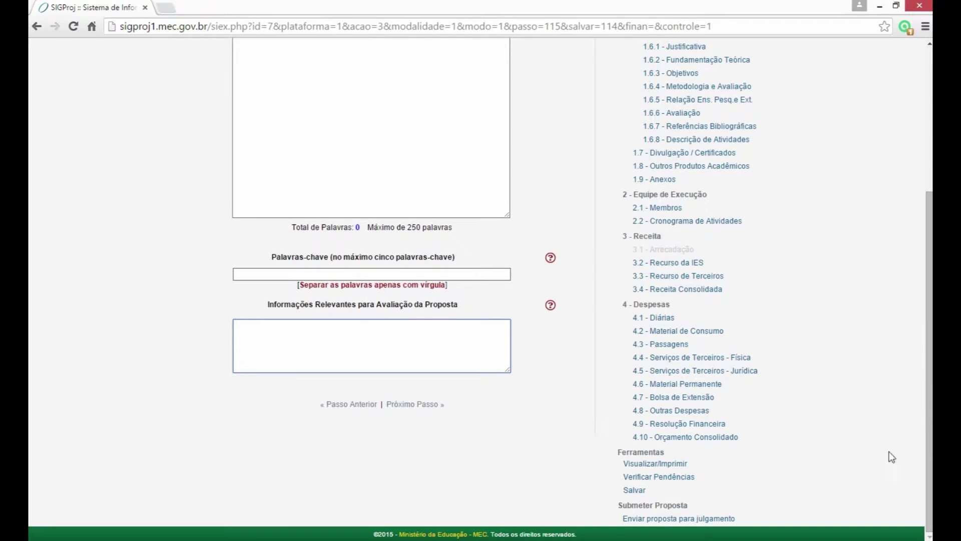
# Step: Continue past the Justificativa and Fundamentação Teórica forms and enter "Objetivo Geral" and "Objetivos Específicos" on separate lines under Objetivos
pyautogui.click(409, 403)
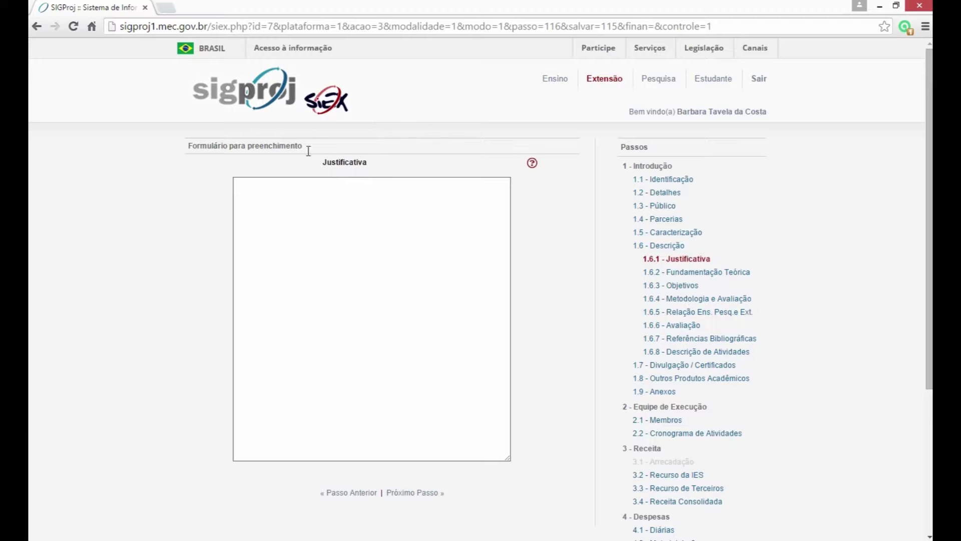
pyautogui.click(417, 493)
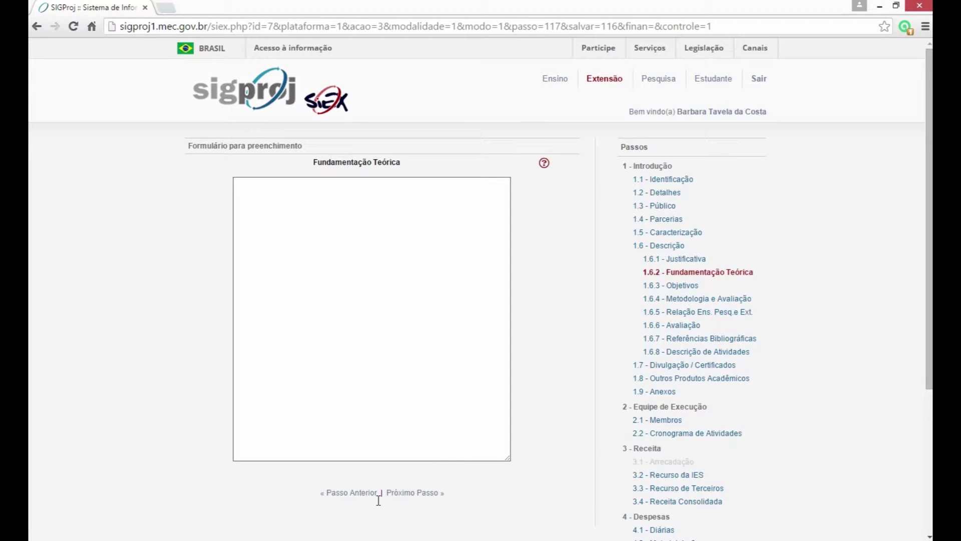
pyautogui.click(411, 494)
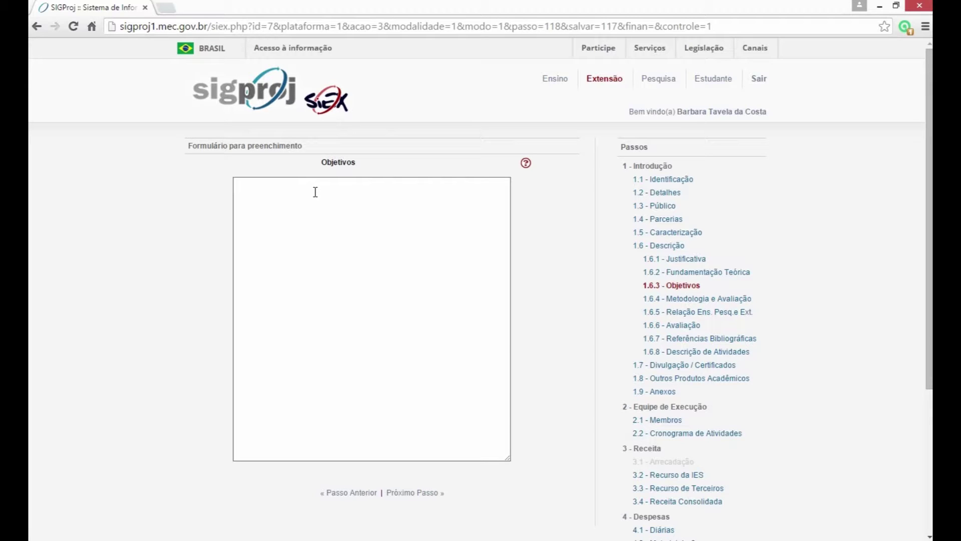
pyautogui.click(301, 198)
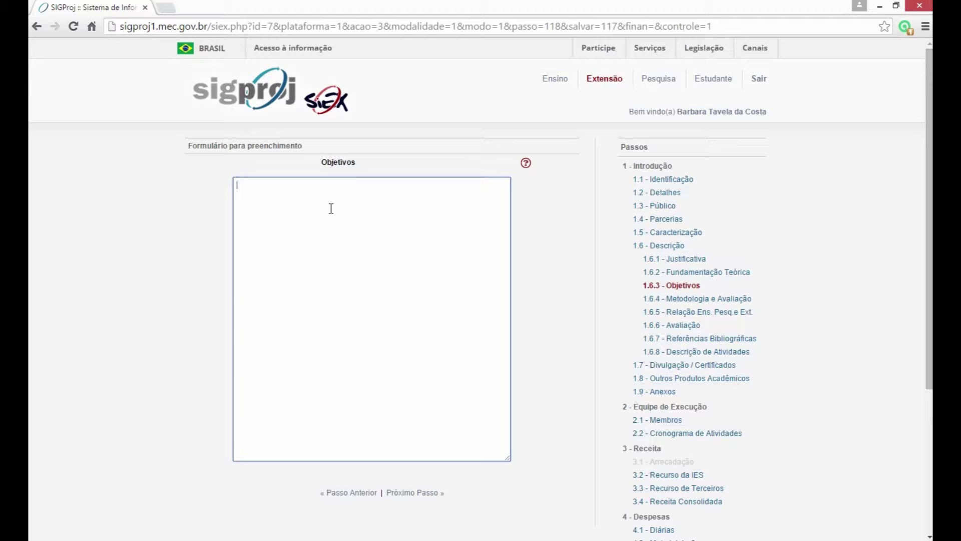
pyautogui.write('Objetivo Geral')
pyautogui.press('Return')
pyautogui.write('Objetivos Específicos')
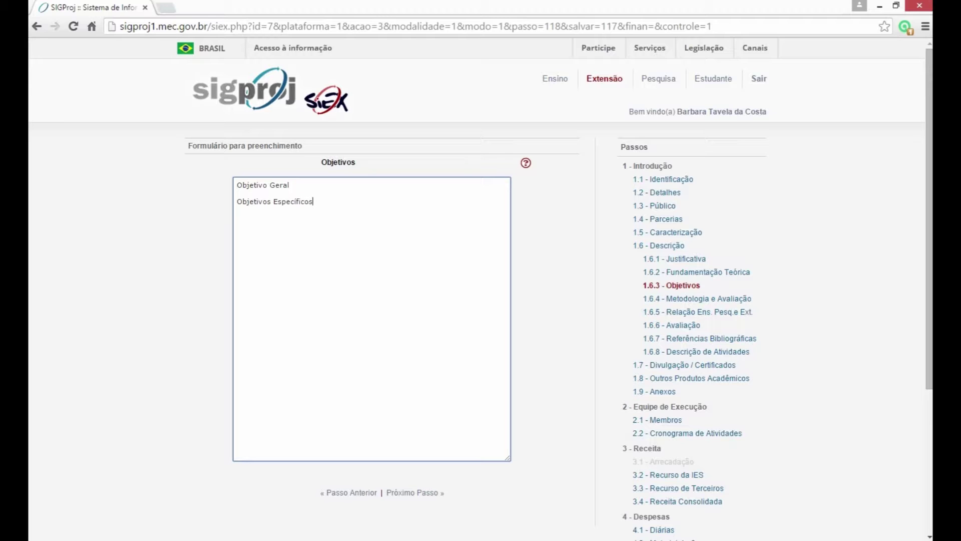
# Step: Advance from Objetivos past the Metodologia e Avaliação form to the Relação Ensino, Pesquisa e Extensão form
pyautogui.click(417, 492)
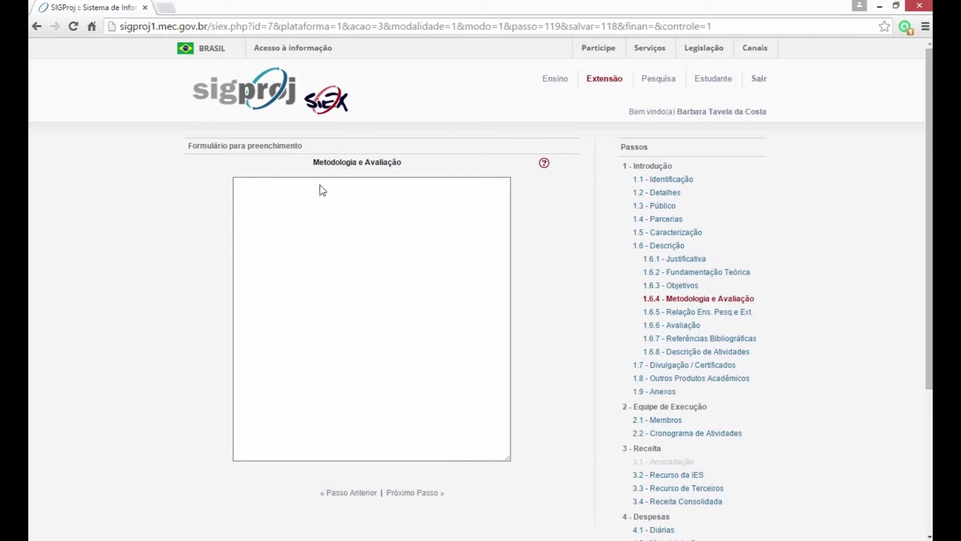
pyautogui.click(394, 494)
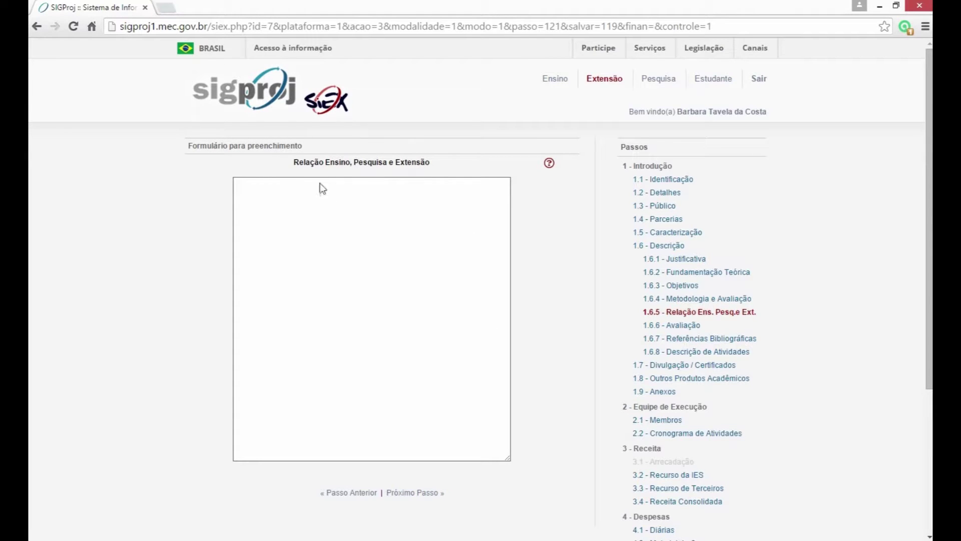
# Step: Advance past the Relação Ensino, Pesquisa e Extensão, Avaliação, Referências Bibliográficas and Observações forms to the Divulgação / Certificados form
pyautogui.click(422, 493)
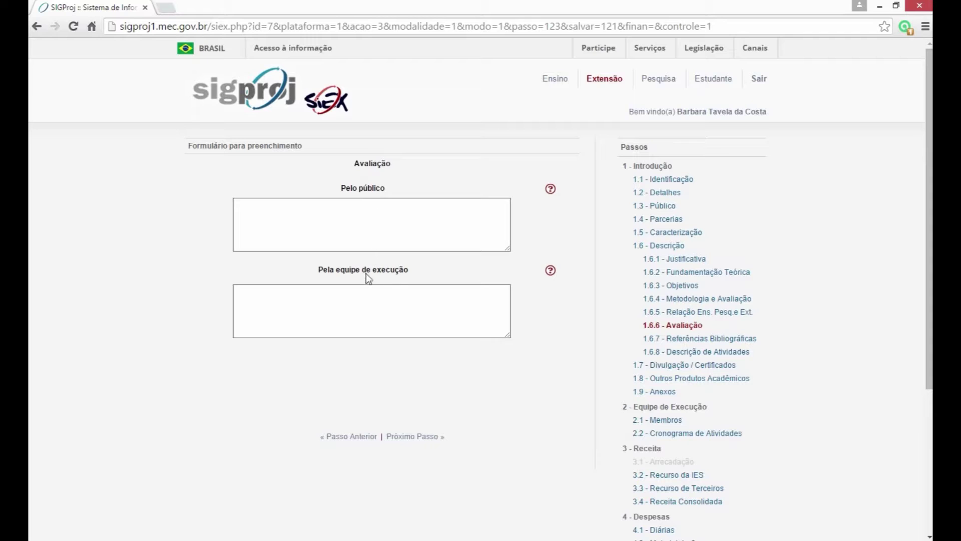
pyautogui.click(404, 437)
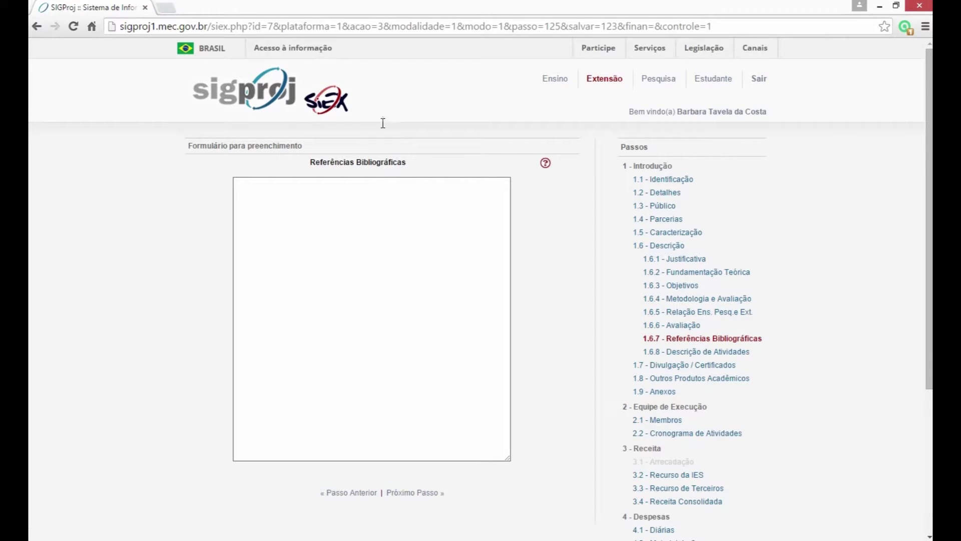
pyautogui.click(399, 492)
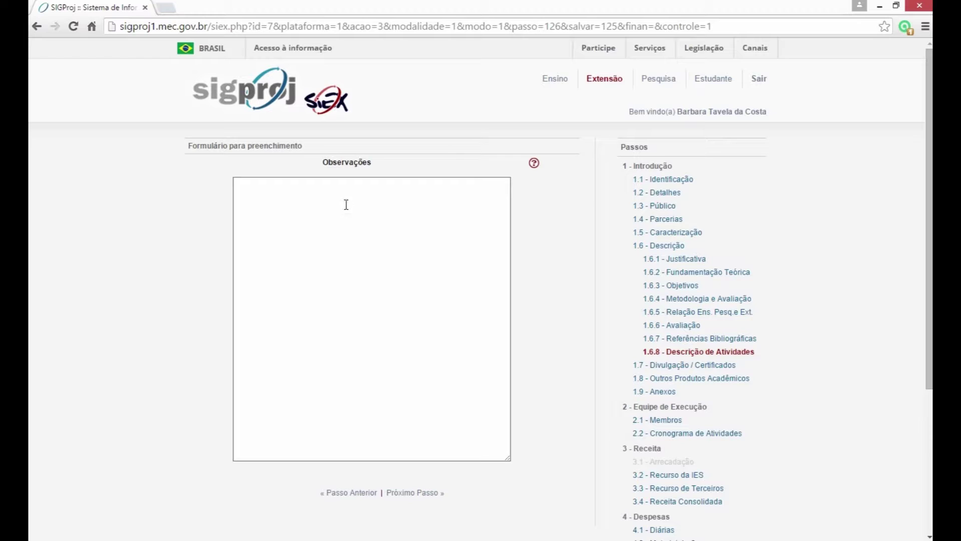
pyautogui.click(408, 494)
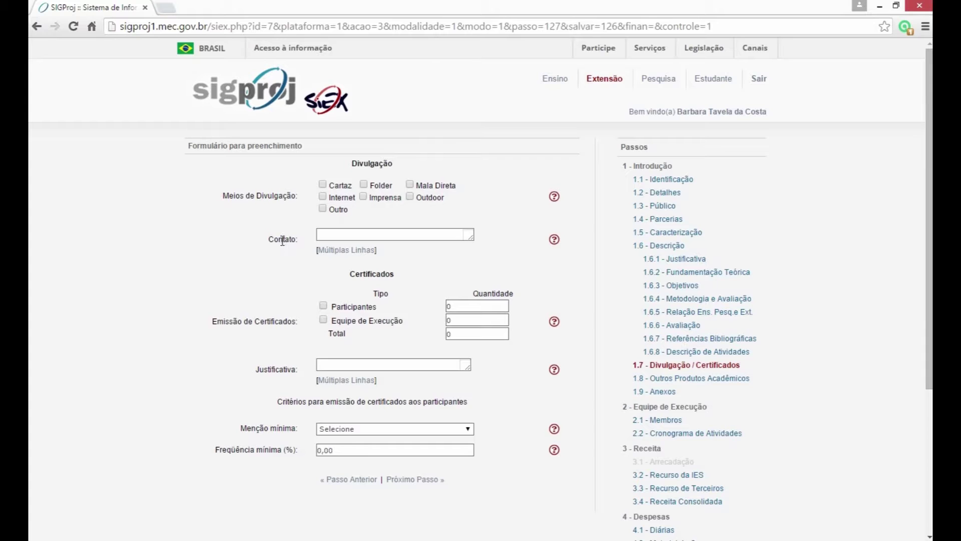
# Step: Fill in the Divulgação contact with the contact person's first name followed by "Direção Adjunta de Extensão"
pyautogui.click(346, 251)
pyautogui.click(168, 130)
pyautogui.write('Barba')
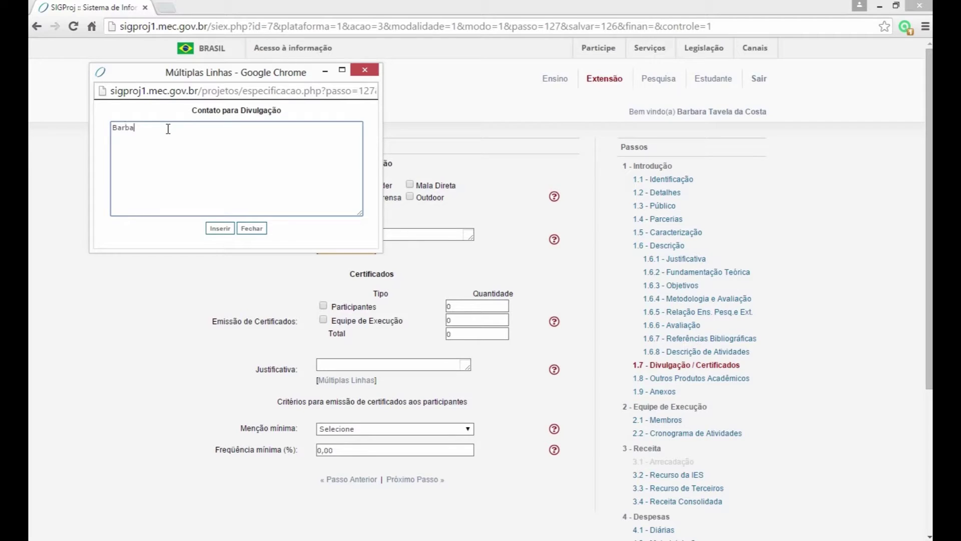
pyautogui.write('ra - Direção Adjunta de Extensão')
pyautogui.click(222, 229)
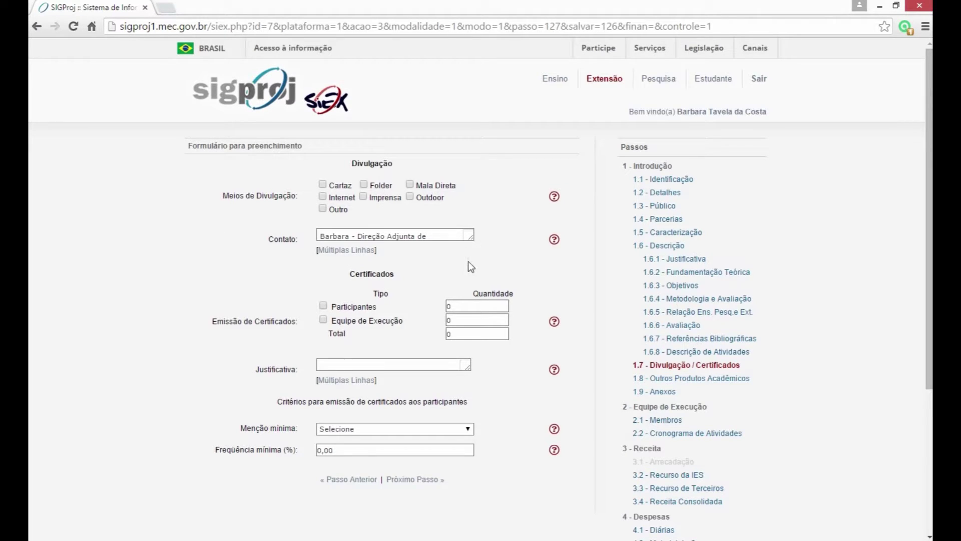
# Step: Enable certificates for Participantes with quantity 20 and for Equipe de Execução with quantity 10
pyautogui.scroll(-1, 467, 261)
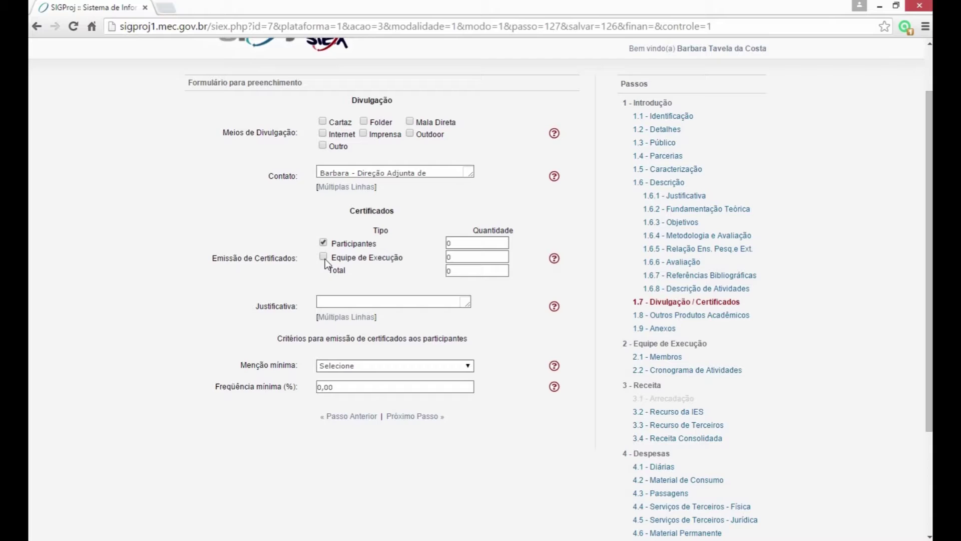
pyautogui.click(447, 243)
pyautogui.press('BackSpace')
pyautogui.write('20')
pyautogui.click(322, 256)
pyautogui.doubleClick(447, 256)
pyautogui.click(339, 323)
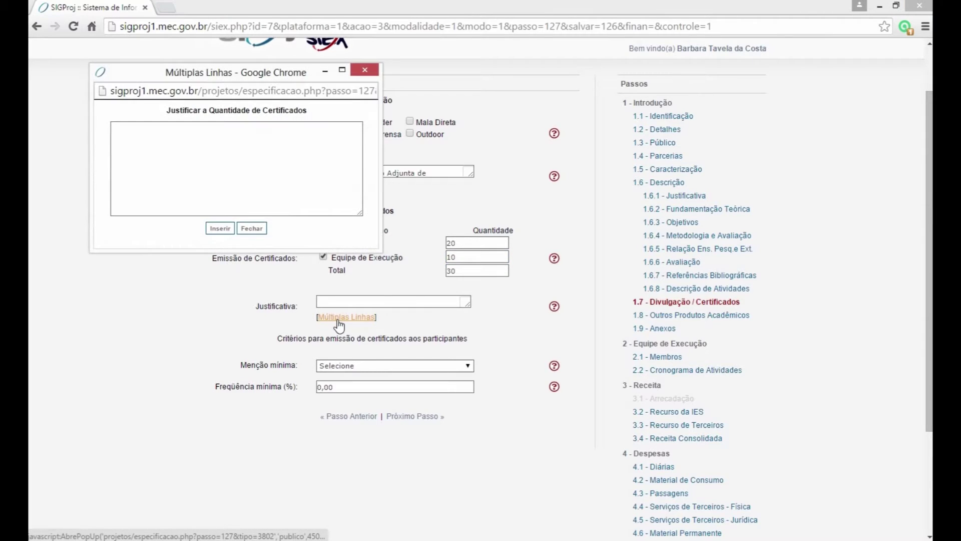
pyautogui.click(195, 136)
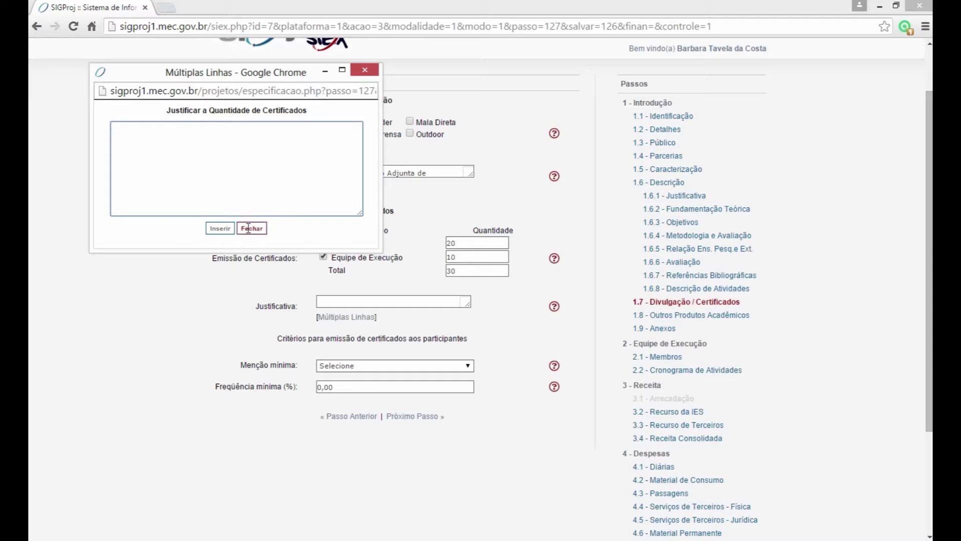
pyautogui.click(217, 234)
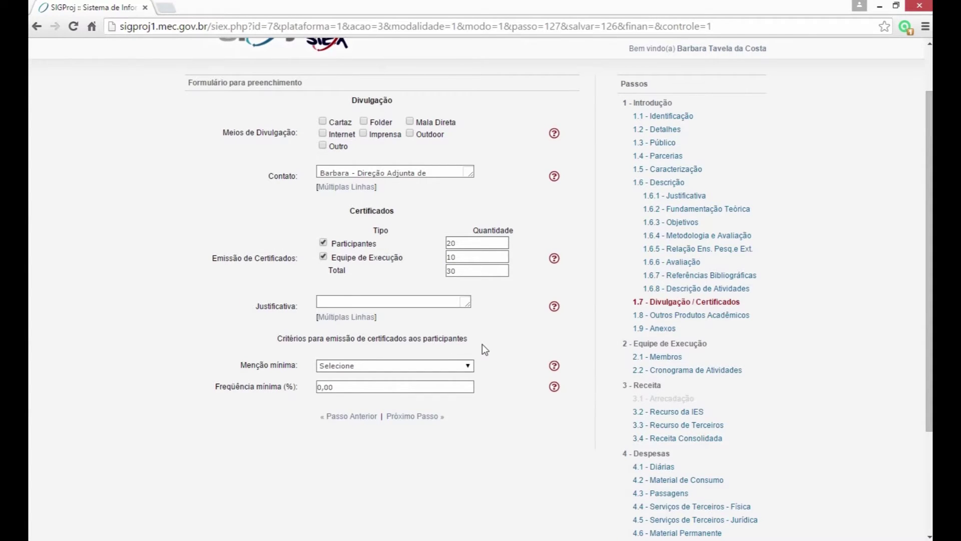
# Step: Set Menção mínima to MS: Media Superior (7 - 8,9) and Freqüência mínima to 75,00 %, and continue to Outros Produtos Acadêmicos
pyautogui.scroll(-1, 482, 346)
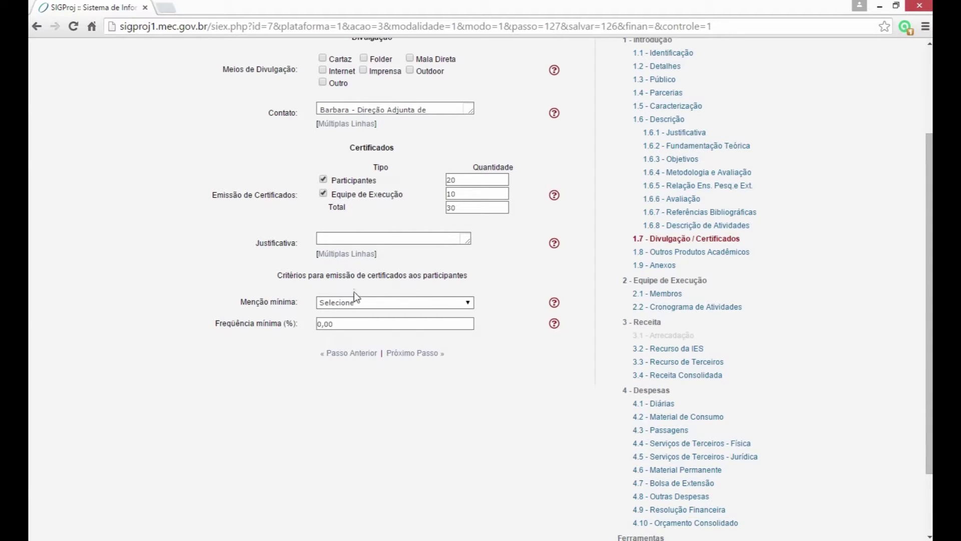
pyautogui.click(332, 304)
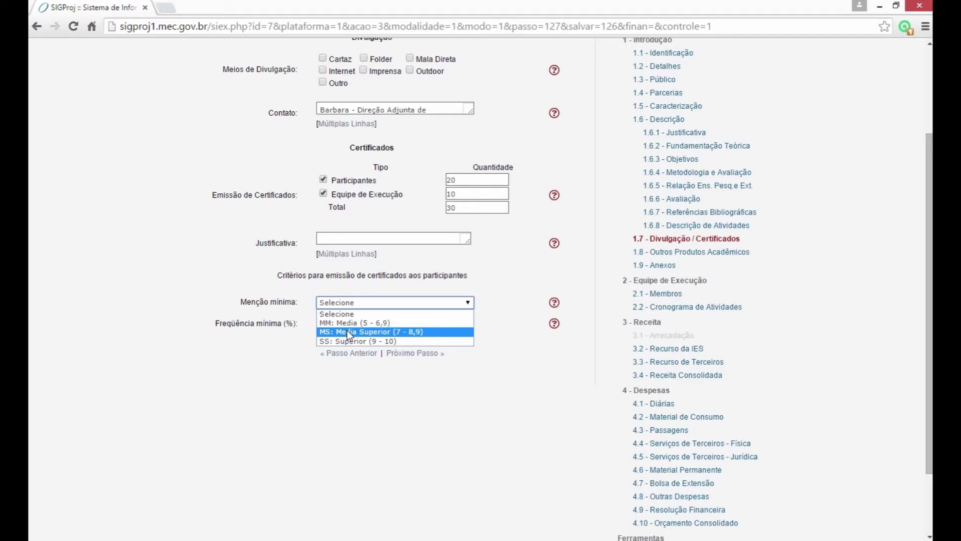
pyautogui.click(376, 331)
pyautogui.click(321, 324)
pyautogui.moveTo(322, 325); pyautogui.dragTo(338, 322)
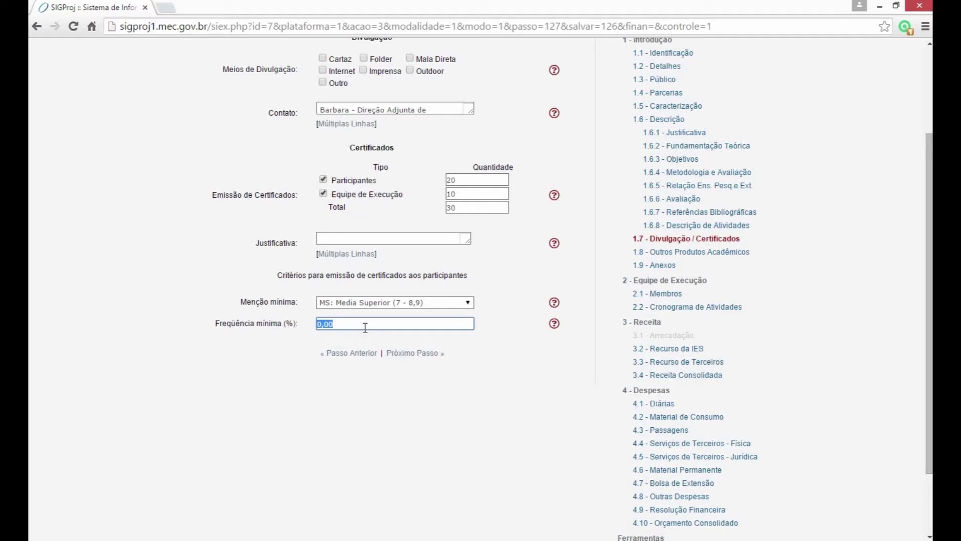
pyautogui.write('0,75')
pyautogui.write('00')
pyautogui.click(408, 353)
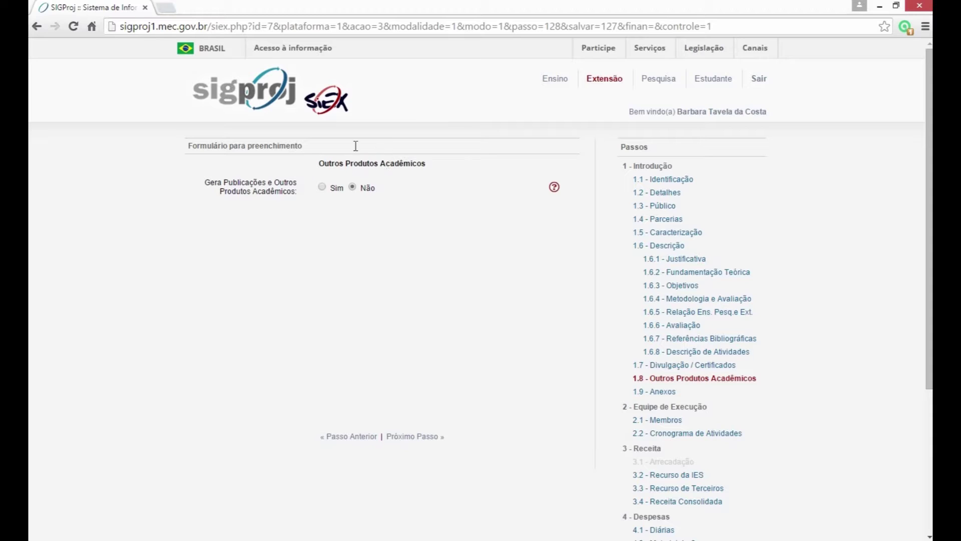
# Step: Declare that the action generates academic products and select Artigo Completo and Produto Audiovisual-Filme as product types
pyautogui.click(322, 187)
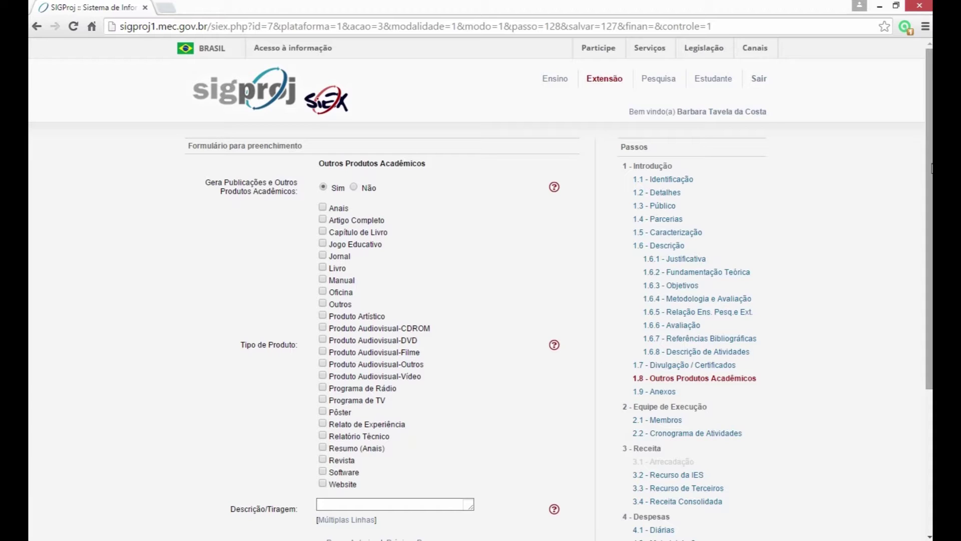
pyautogui.scroll(-1, 931, 168)
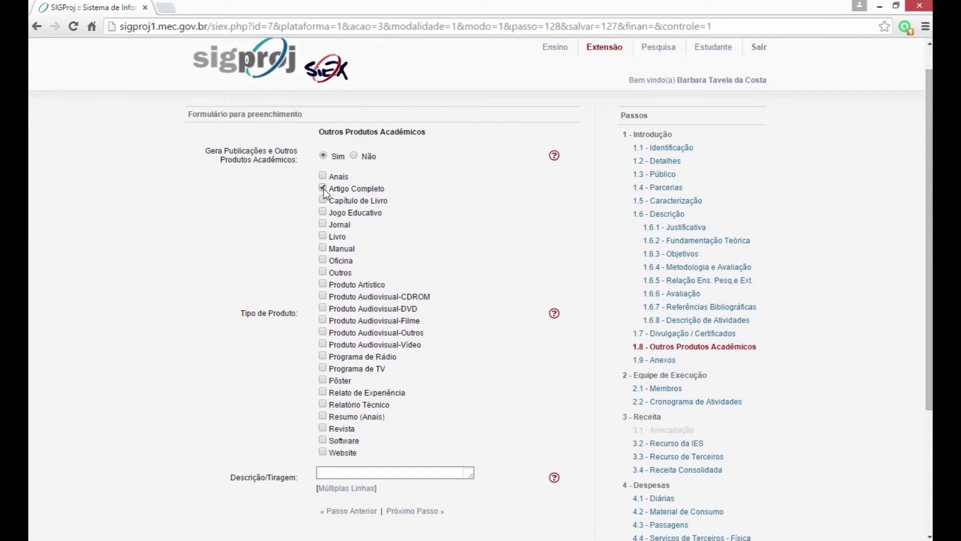
pyautogui.click(322, 319)
# Step: Enter "100 dvd's" as the Descrição/Tiragem of the academic products and continue to the Anexos form
pyautogui.moveTo(930, 309); pyautogui.dragTo(930, 360)
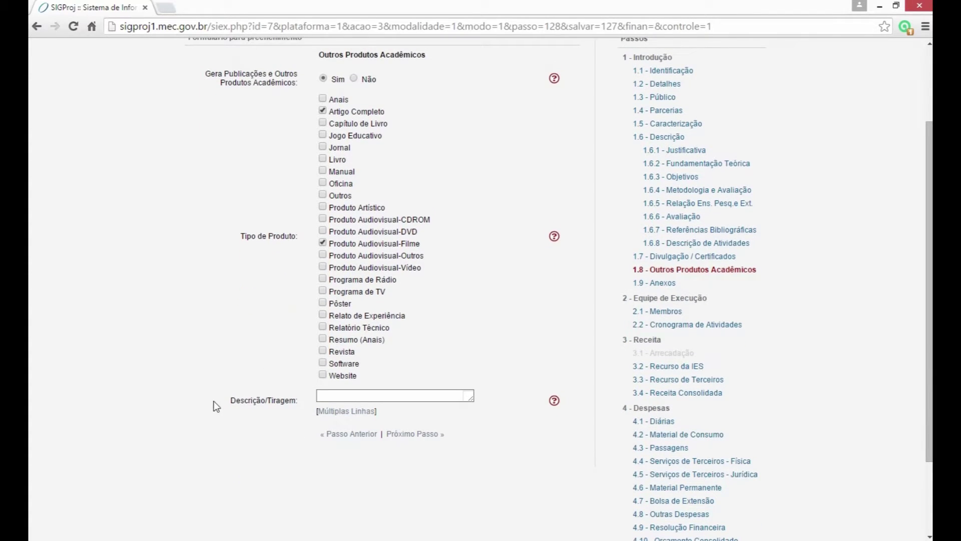
pyautogui.click(342, 413)
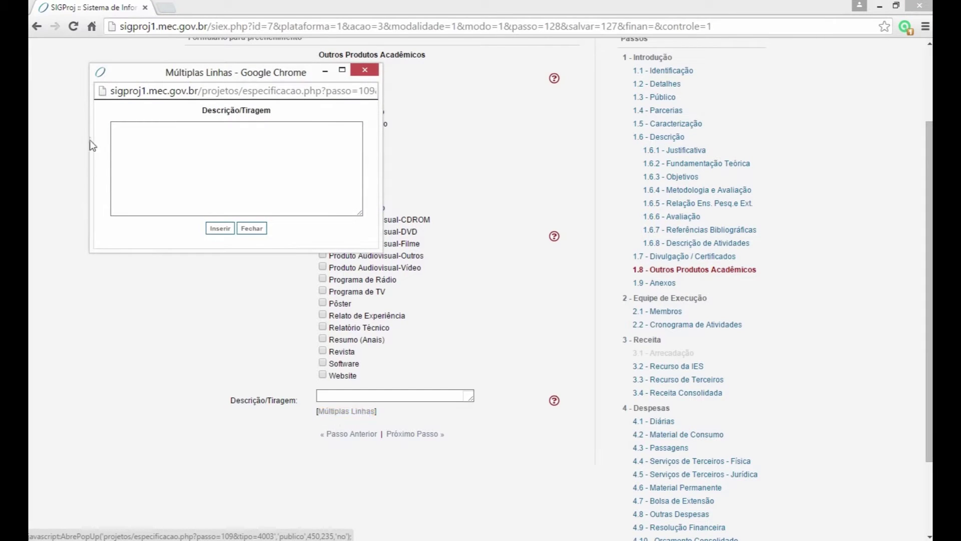
pyautogui.click(142, 133)
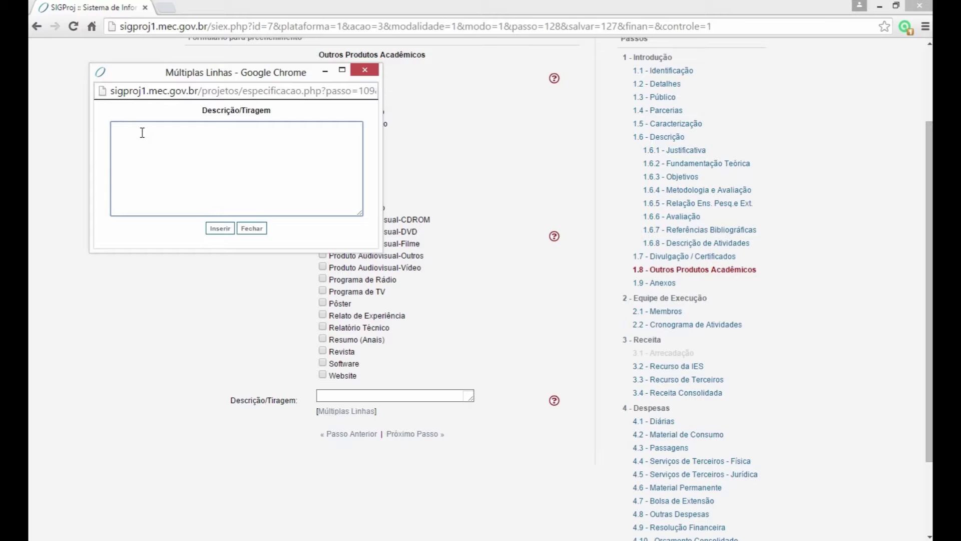
pyautogui.write("100 dvd's")
pyautogui.click(221, 230)
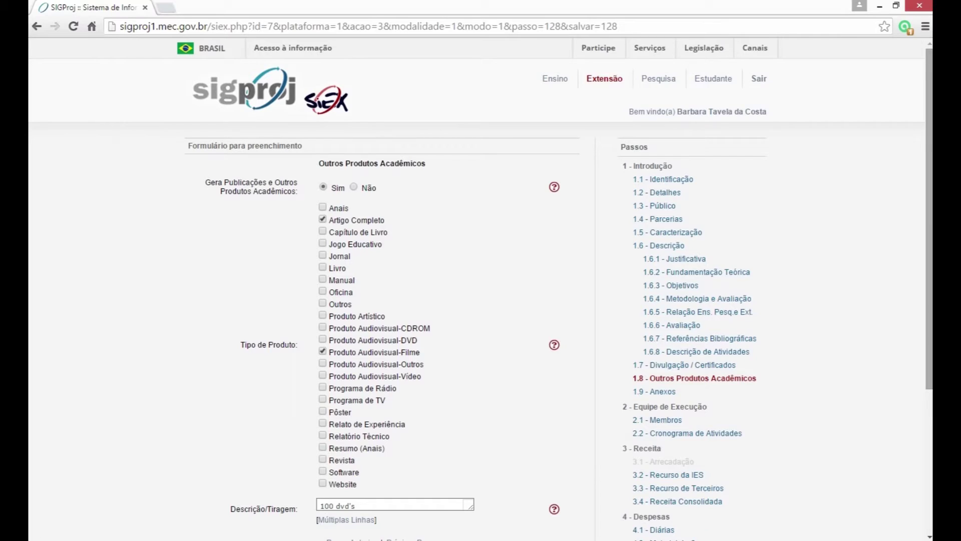
pyautogui.scroll(-3, 495, 191)
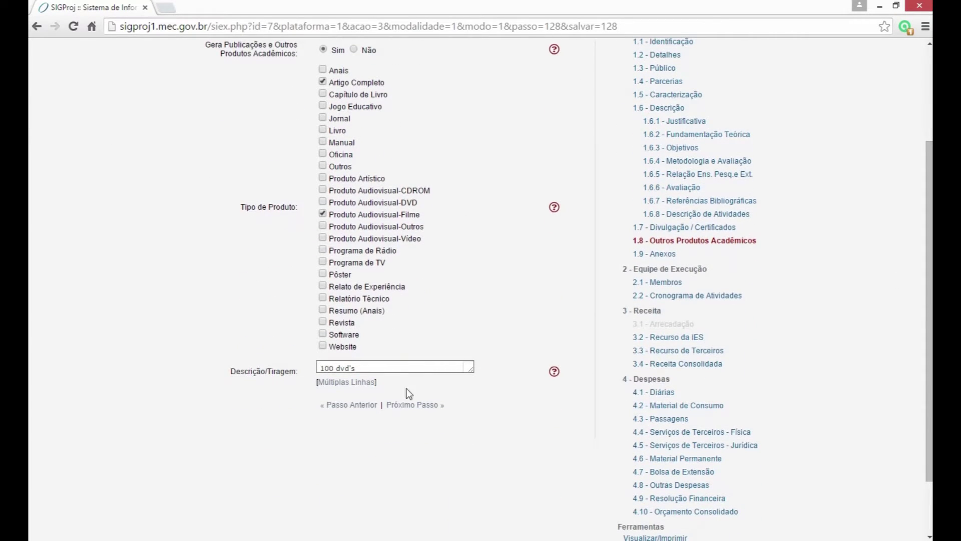
pyautogui.click(409, 405)
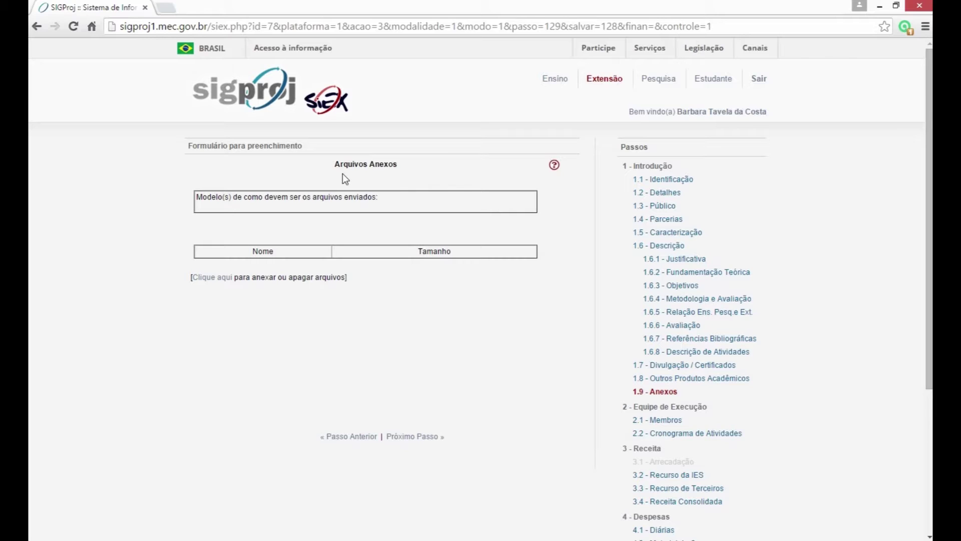
# Step: Try to attach a file of type Documento comprobatório da previsão de crédito to the proposal
pyautogui.click(216, 276)
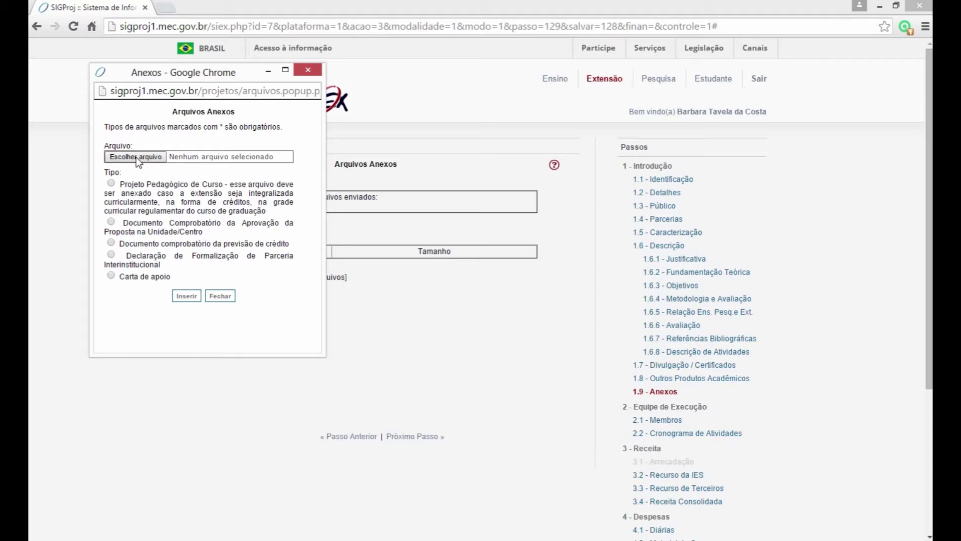
pyautogui.click(111, 221)
pyautogui.click(128, 158)
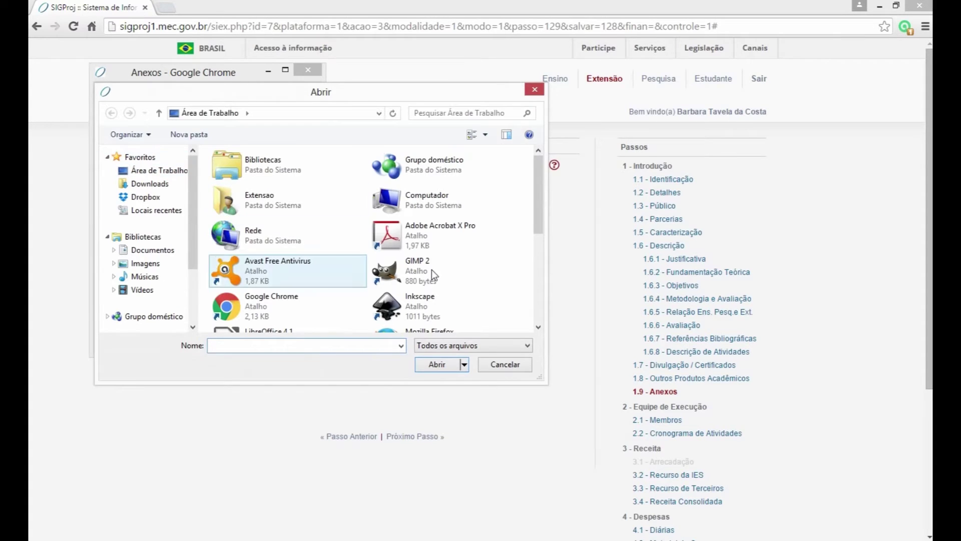
pyautogui.click(535, 89)
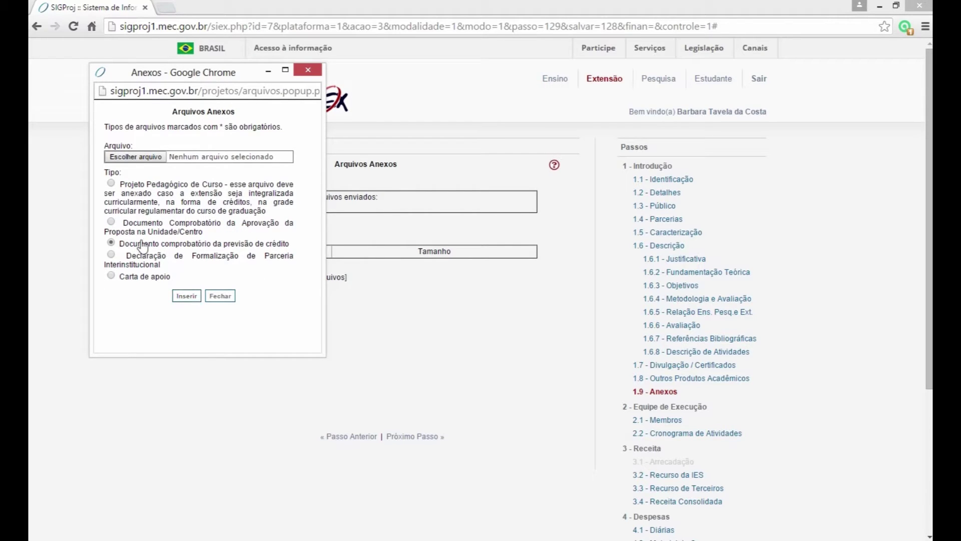
pyautogui.click(183, 297)
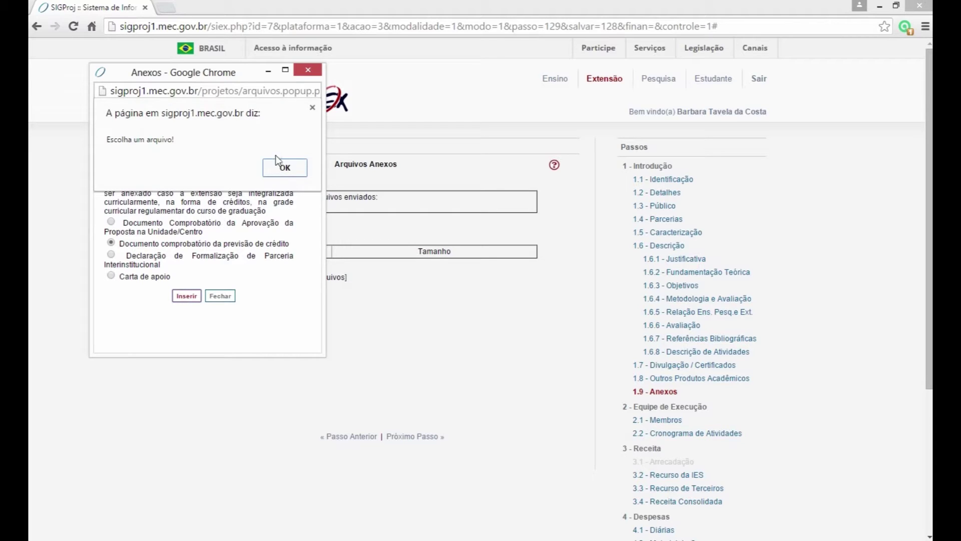
pyautogui.click(284, 170)
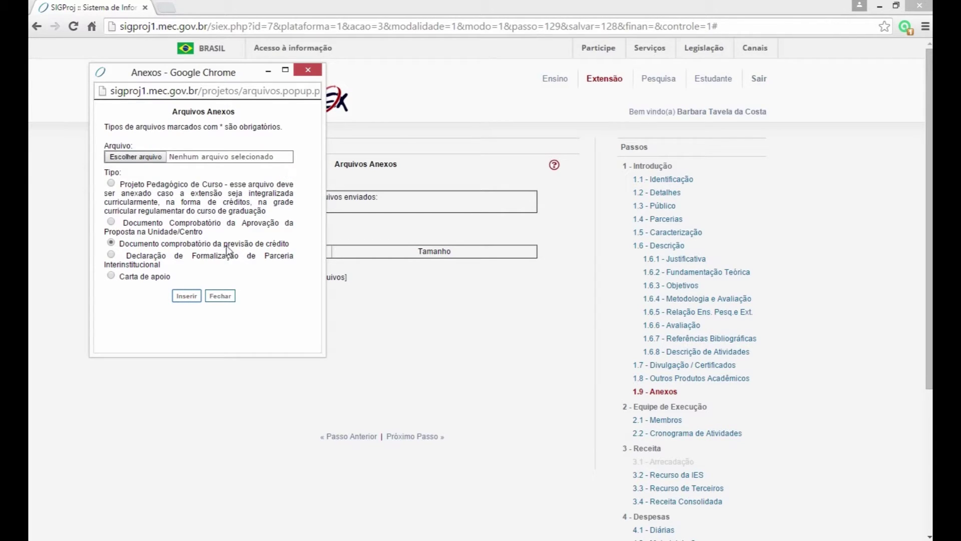
pyautogui.click(220, 296)
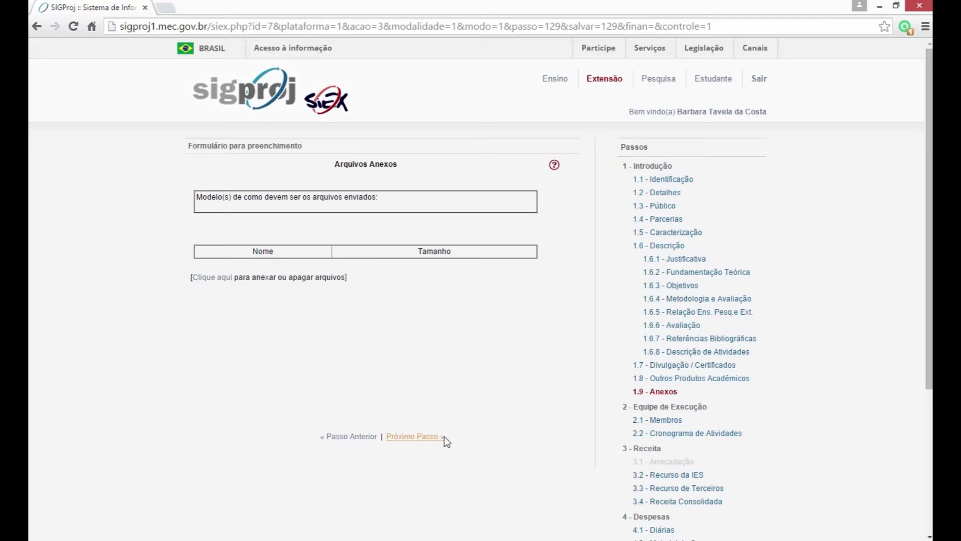
# Step: Continue to the Membros form and add the Presidente da Comissão Organizadora function to the listed Técnico-administrativo member
pyautogui.click(414, 439)
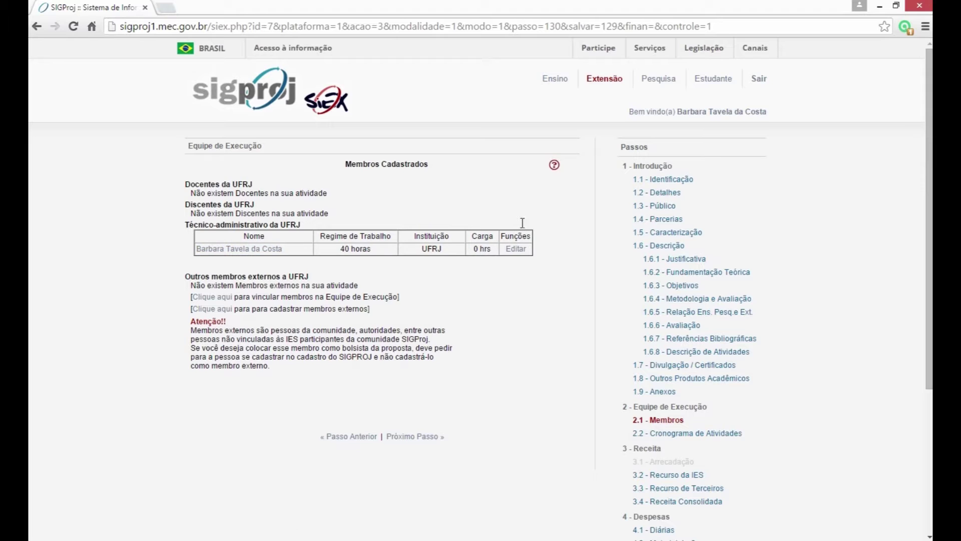
pyautogui.click(516, 249)
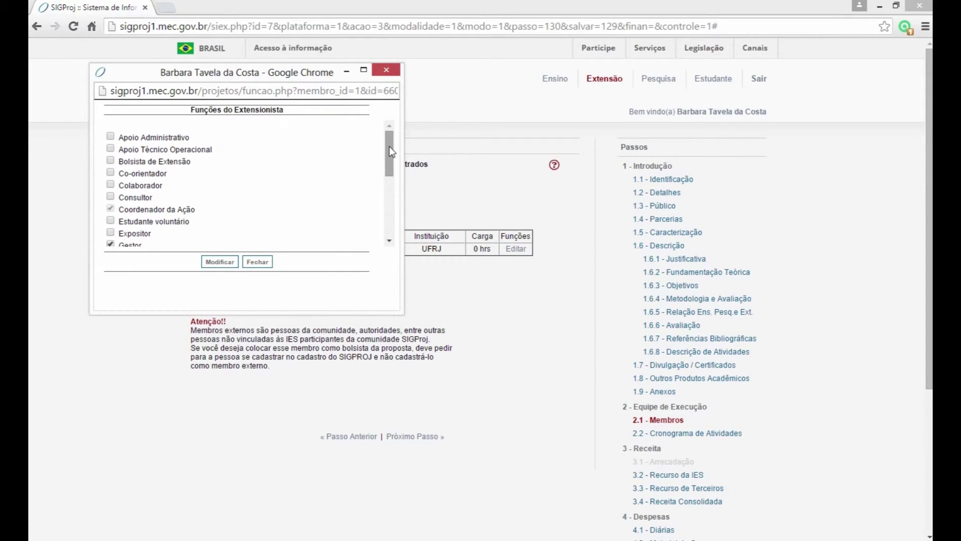
pyautogui.moveTo(389, 148)
pyautogui.mouseDown()
pyautogui.moveTo(386, 212)
pyautogui.moveTo(383, 164)
pyautogui.mouseUp()
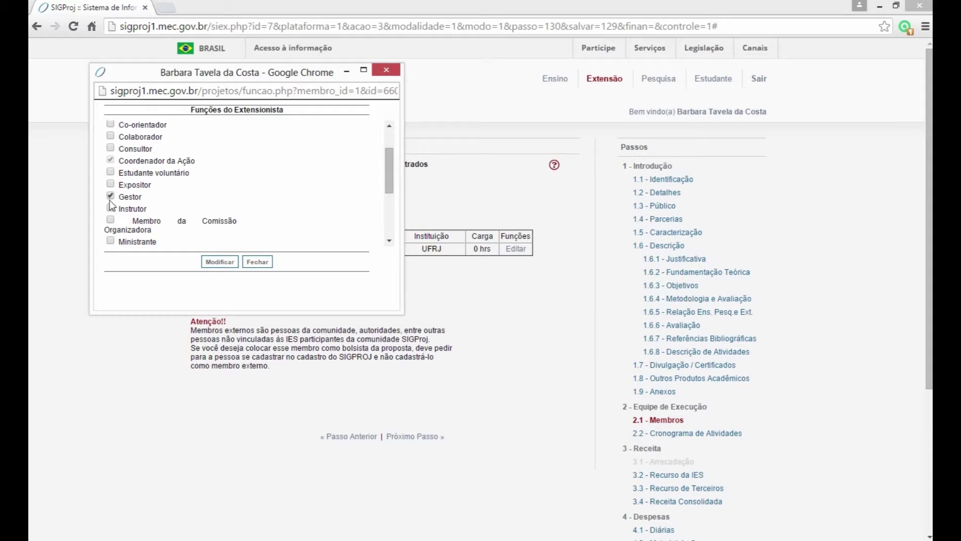
pyautogui.moveTo(385, 170); pyautogui.dragTo(385, 147)
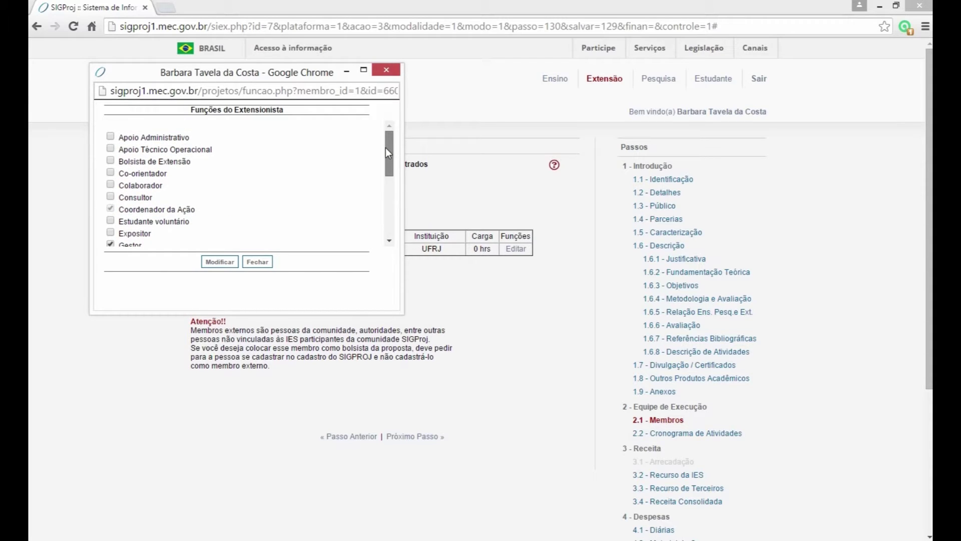
pyautogui.moveTo(385, 148); pyautogui.dragTo(366, 194)
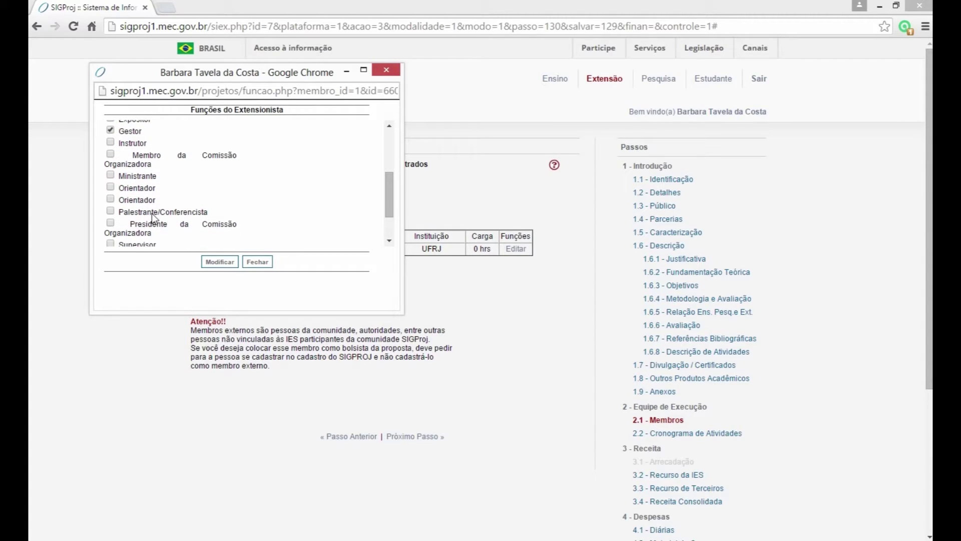
pyautogui.click(111, 223)
pyautogui.moveTo(386, 188); pyautogui.dragTo(385, 206)
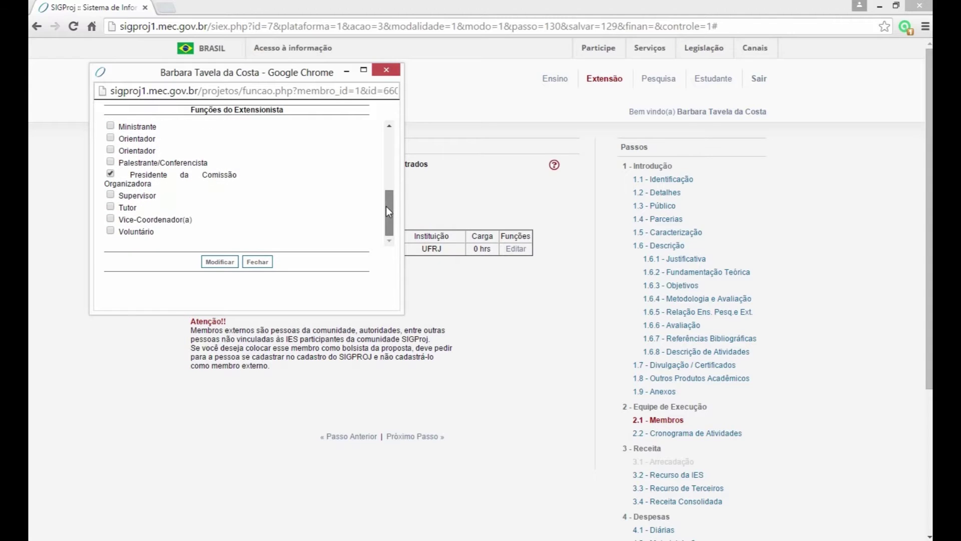
pyautogui.click(221, 265)
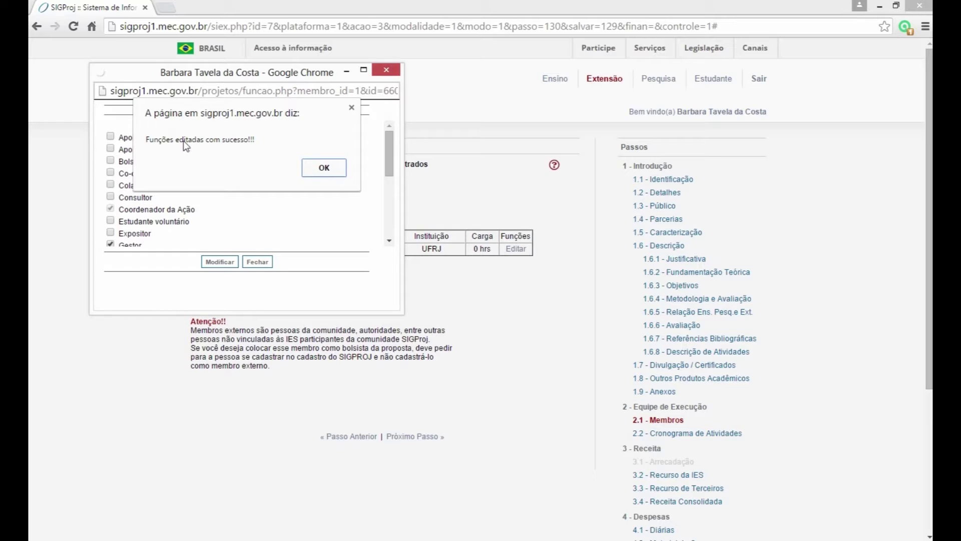
# Step: Search for a second extensionist by the person's name and insert that member into the Equipe de Execução
pyautogui.click(318, 172)
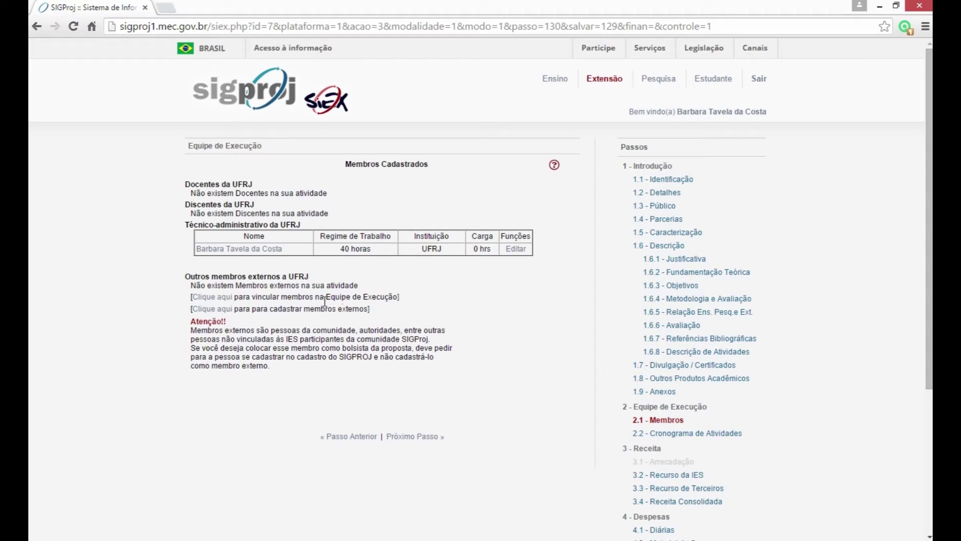
pyautogui.click(217, 299)
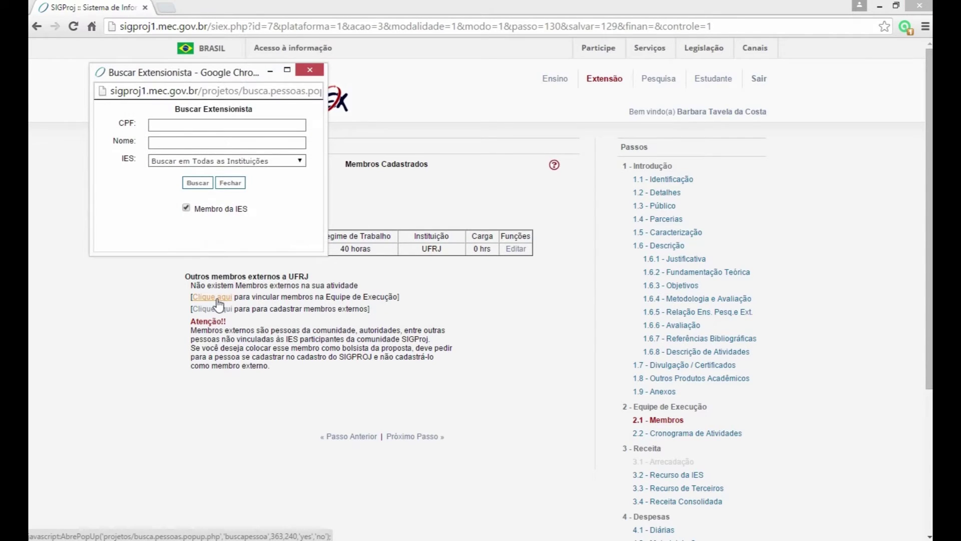
pyautogui.click(173, 141)
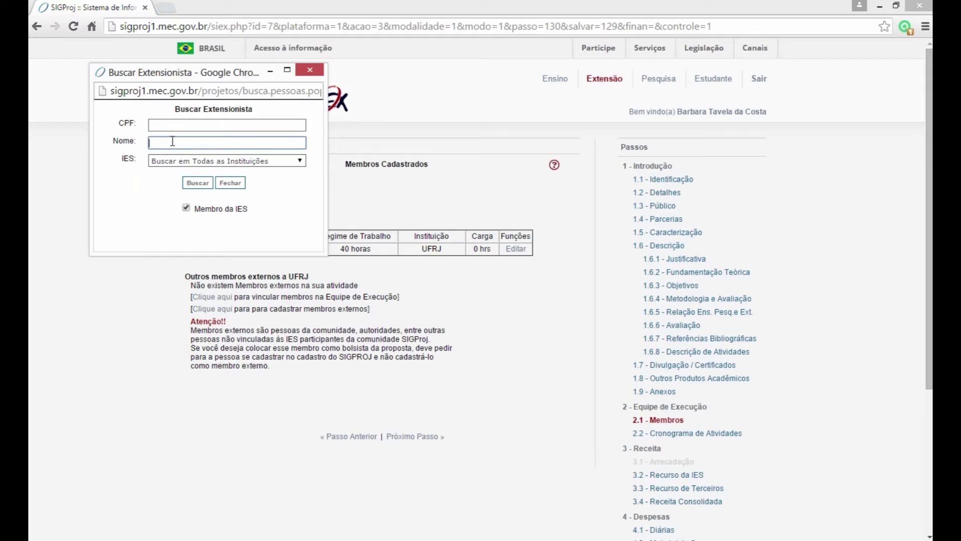
pyautogui.write('fabiane ')
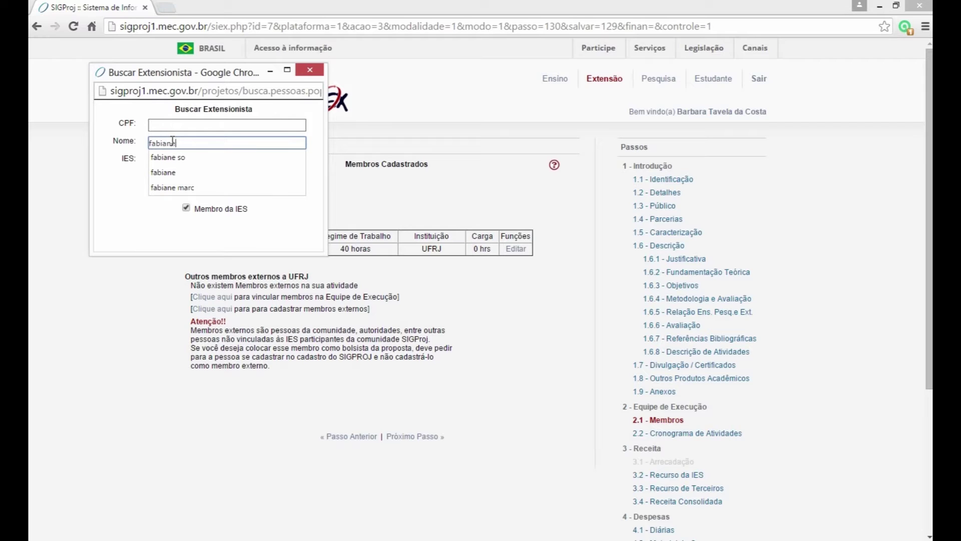
pyautogui.write('so')
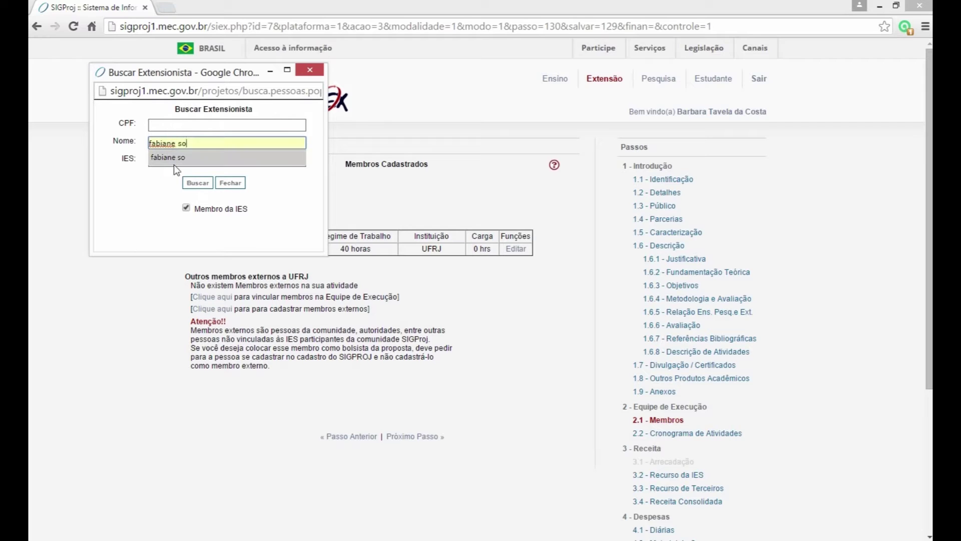
pyautogui.click(170, 163)
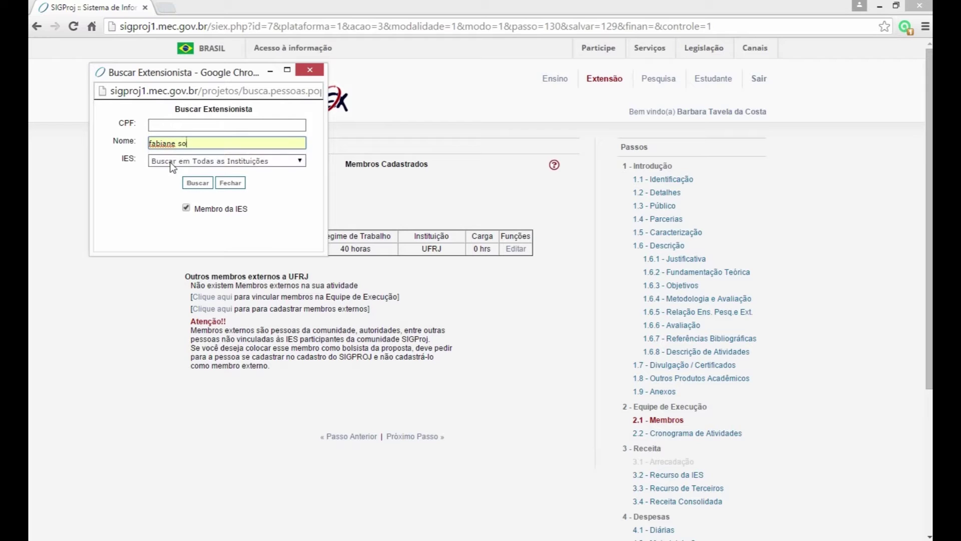
pyautogui.click(198, 183)
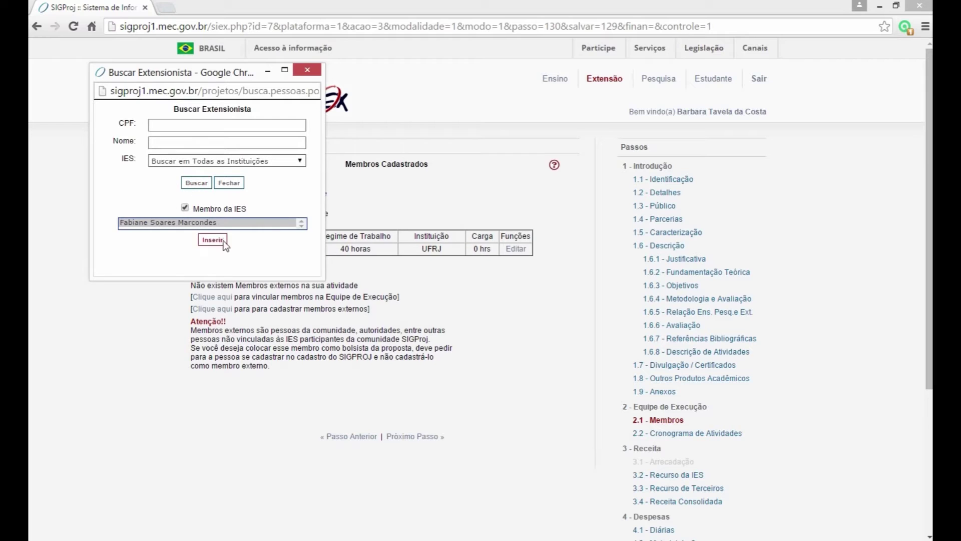
pyautogui.click(213, 240)
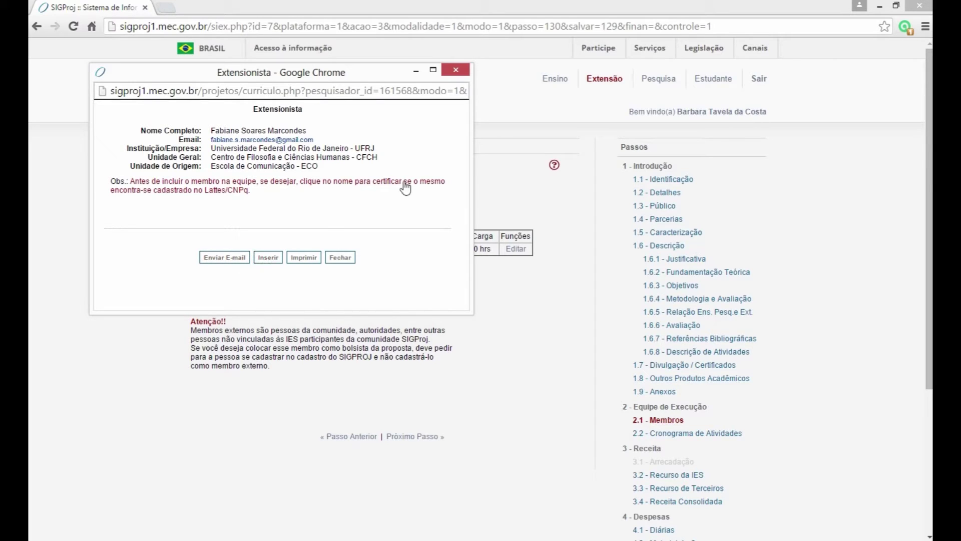
pyautogui.click(267, 259)
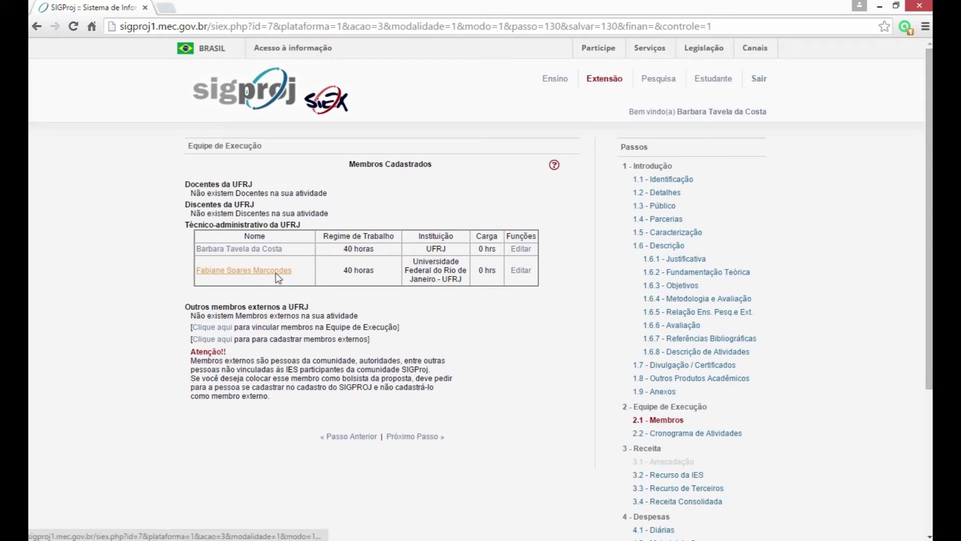
# Step: Assign the functions Instrutor and Vice-Coordenador(a) to the newly linked second Técnico-administrativo member and save the change
pyautogui.click(520, 273)
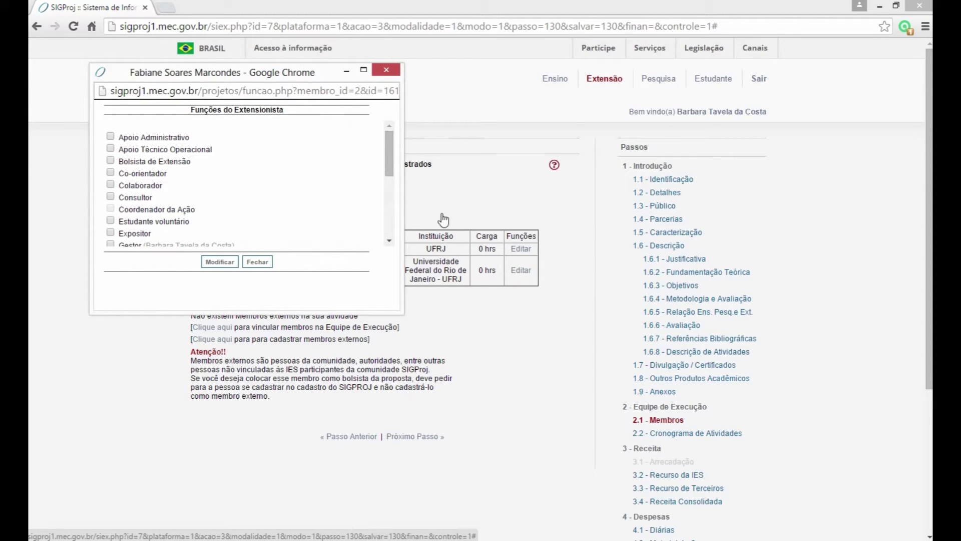
pyautogui.moveTo(389, 150); pyautogui.dragTo(389, 180)
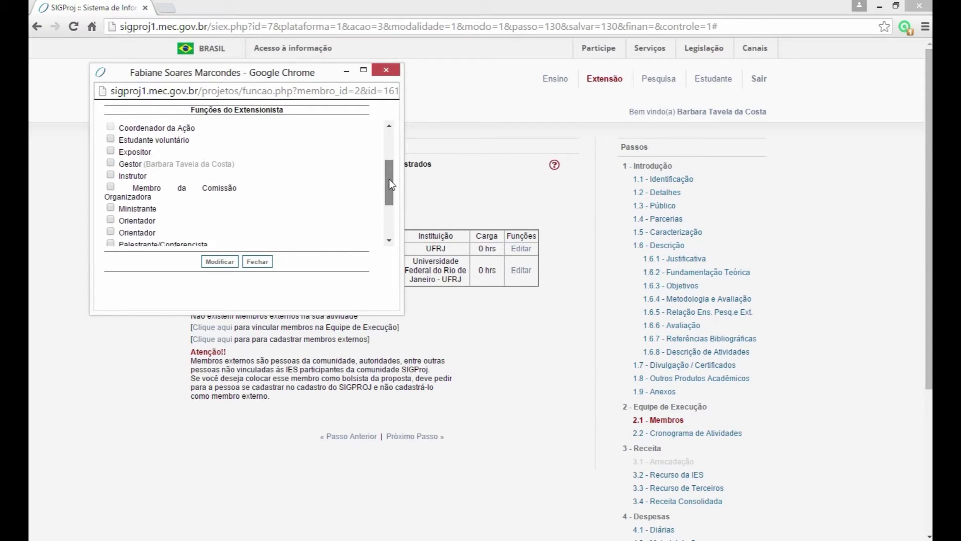
pyautogui.click(110, 175)
pyautogui.moveTo(386, 189); pyautogui.dragTo(389, 219)
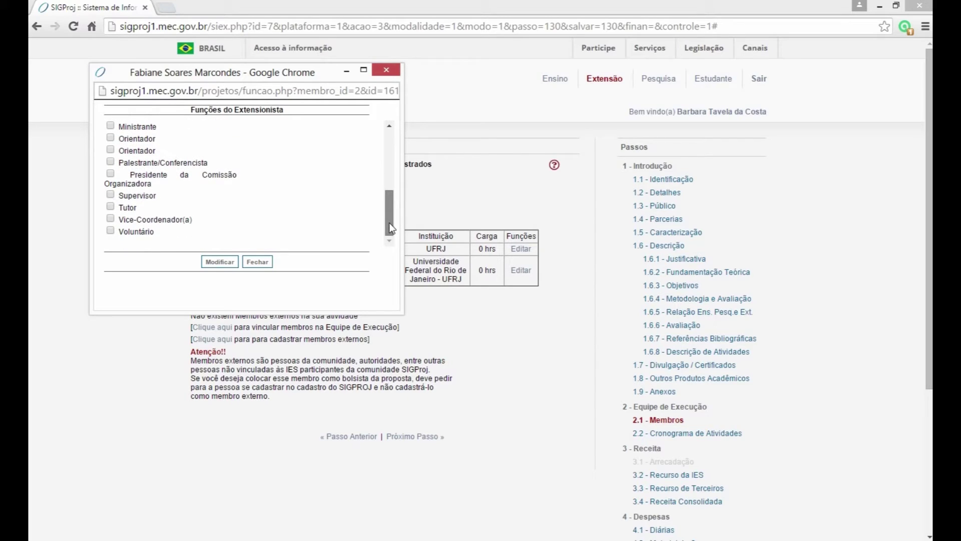
pyautogui.click(110, 219)
pyautogui.click(221, 262)
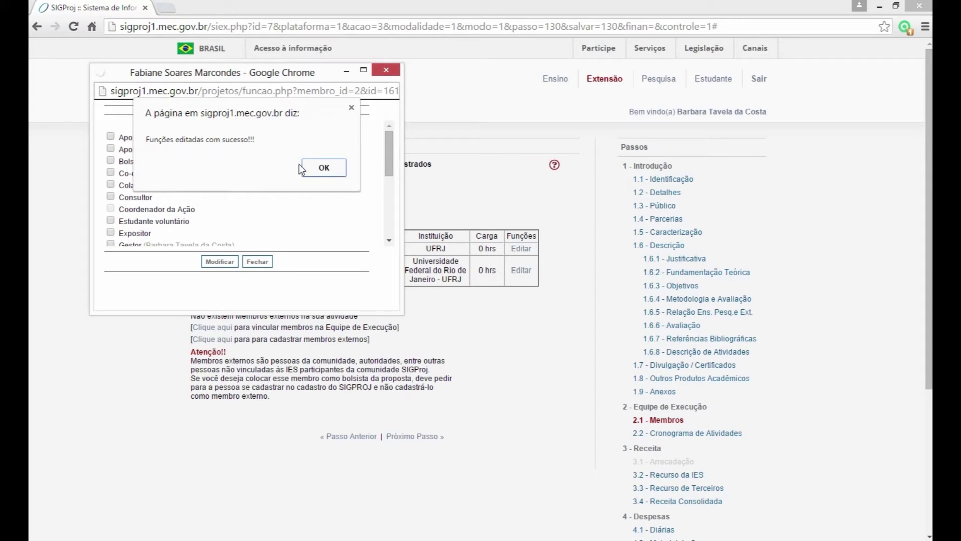
pyautogui.click(321, 168)
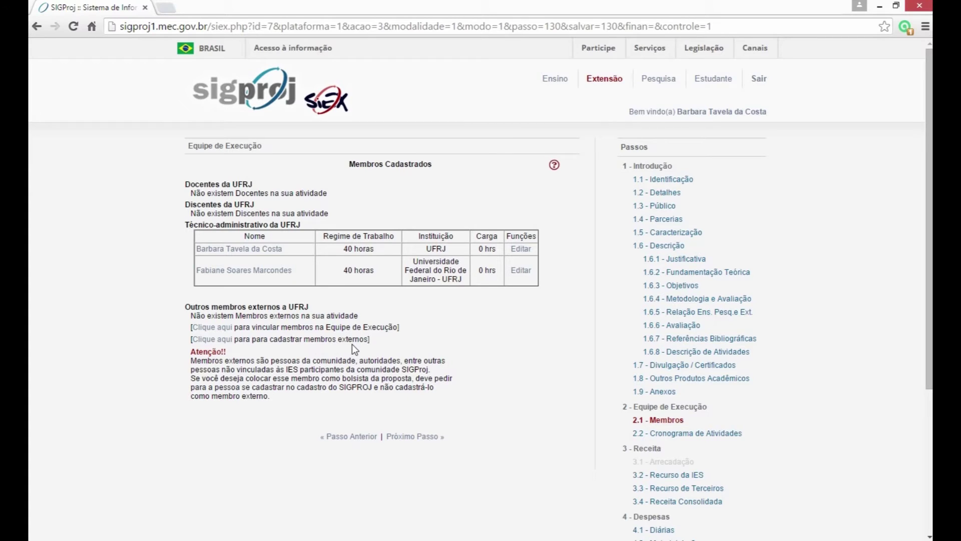
# Step: View the external member registration form, close it without registering anyone, and continue to the Cronograma de Atividades form
pyautogui.click(210, 340)
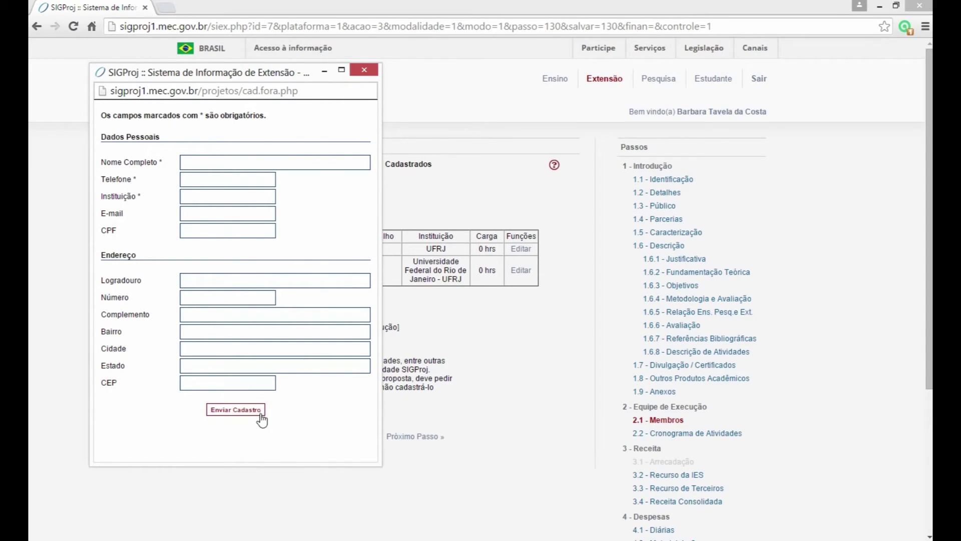
pyautogui.click(365, 70)
pyautogui.click(420, 440)
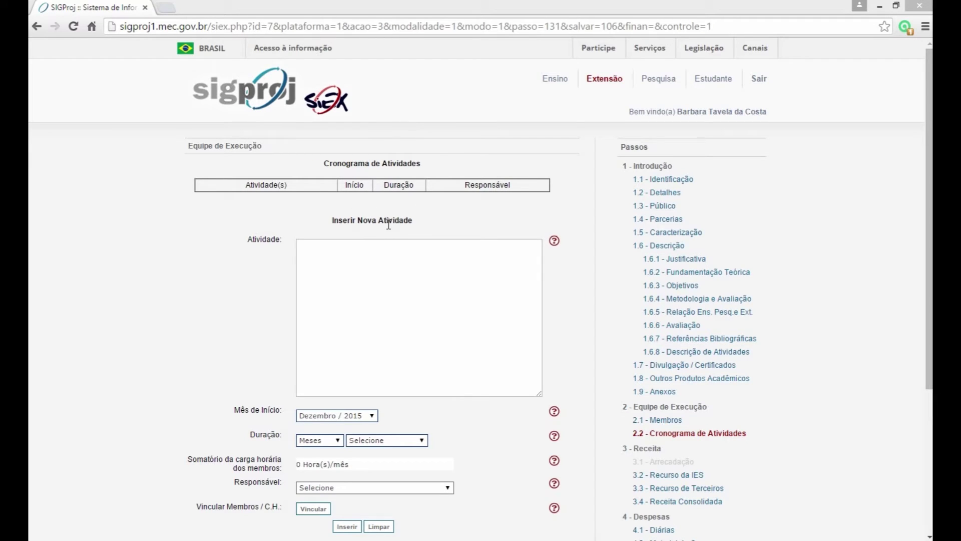
# Step: Fill in the activity "Pré-produção dos filmes" starting Janeiro / 2016 for 3 Semanas, with the first listed member as Responsável
pyautogui.click(381, 254)
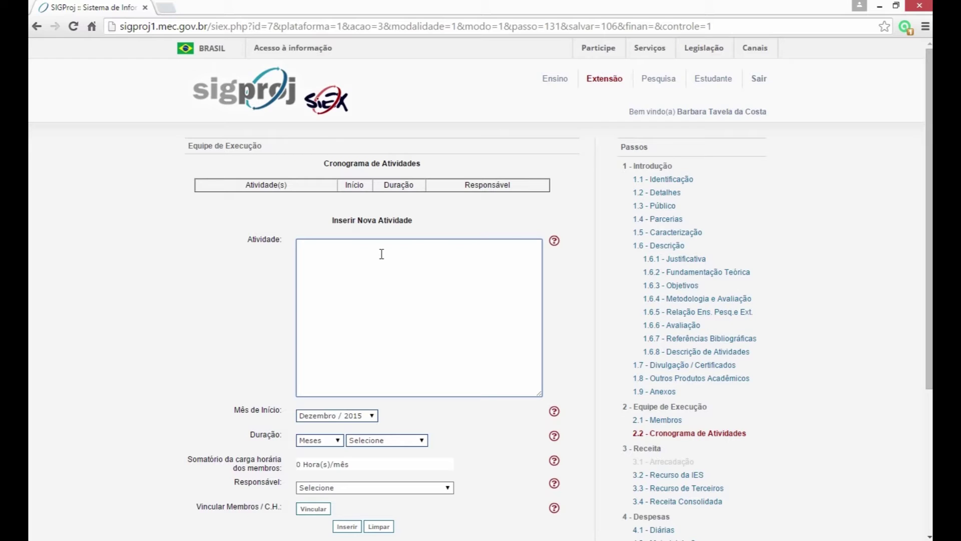
pyautogui.write('Pré-produção dos filmes')
pyautogui.click(373, 417)
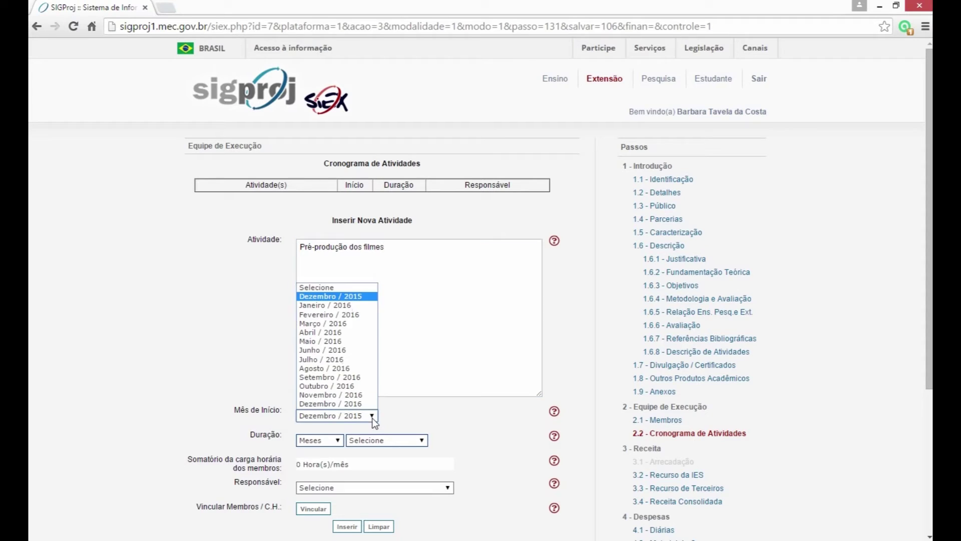
pyautogui.click(354, 304)
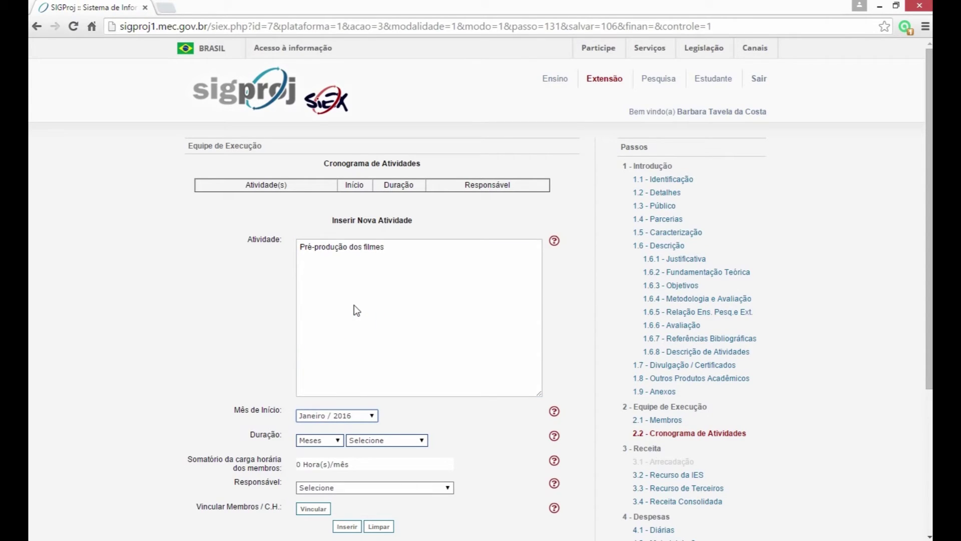
pyautogui.click(324, 438)
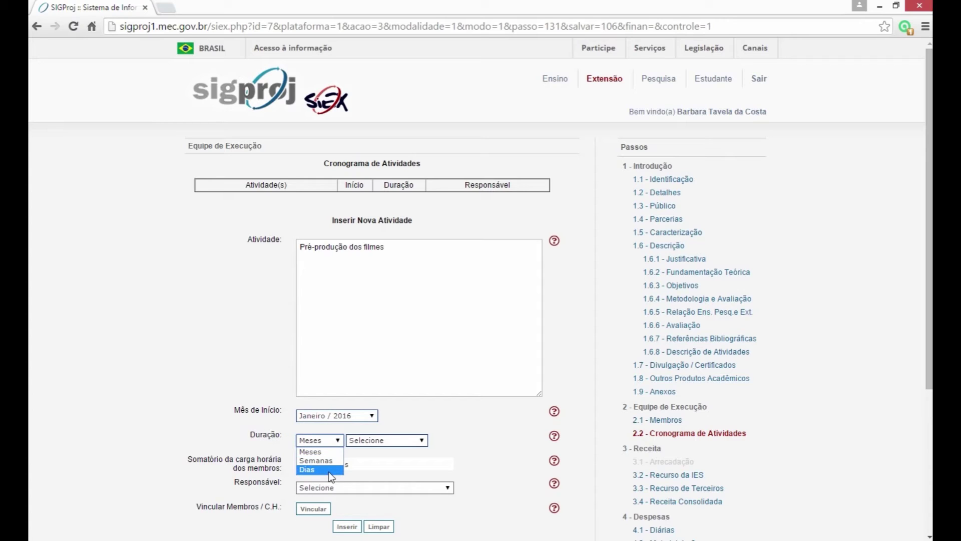
pyautogui.click(318, 461)
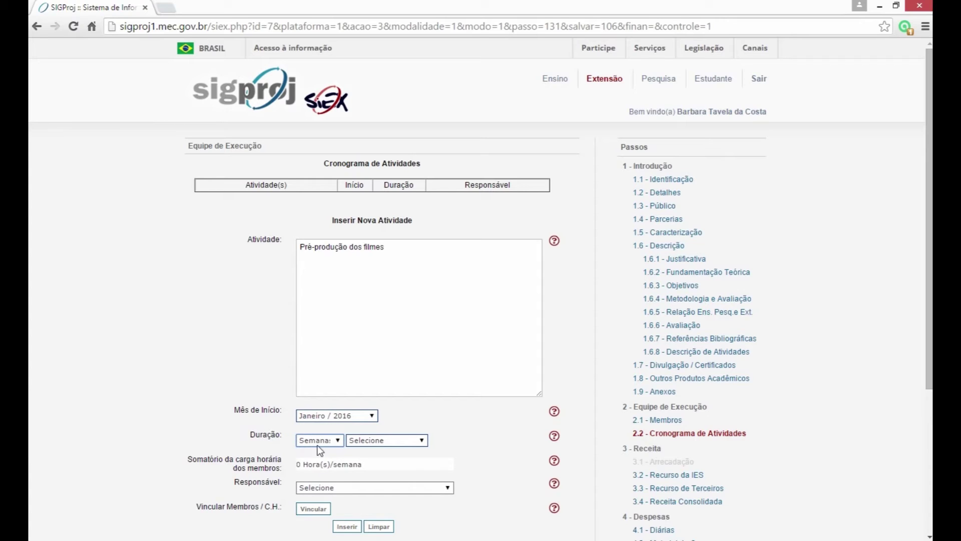
pyautogui.click(395, 443)
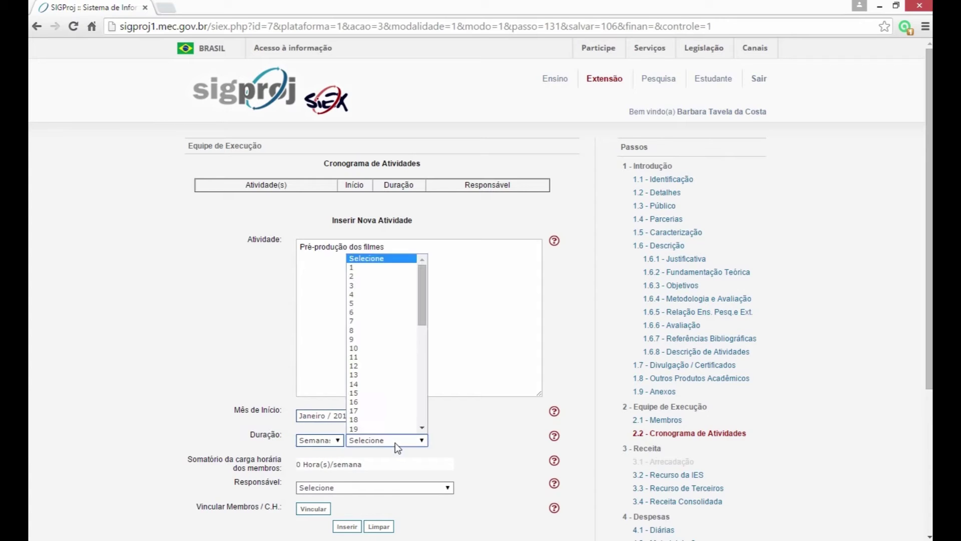
pyautogui.click(369, 286)
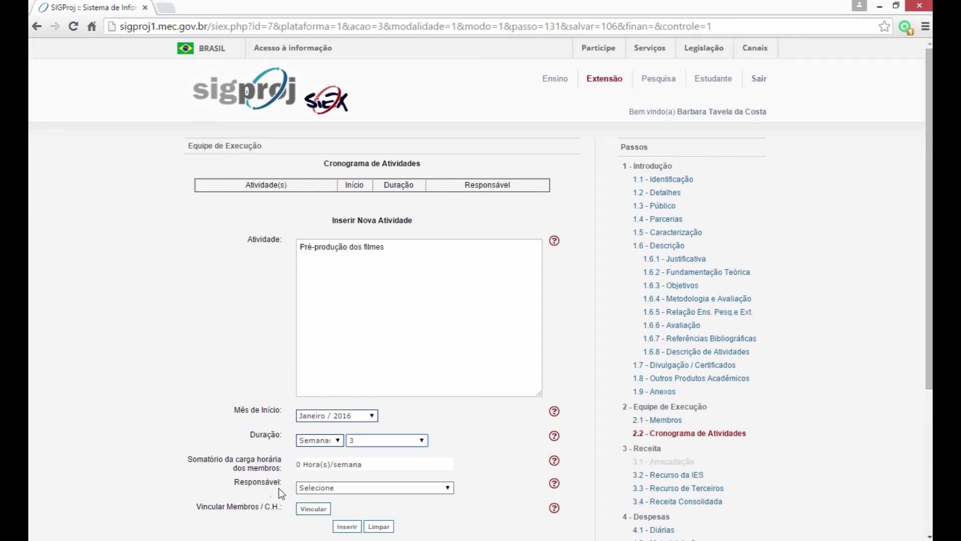
pyautogui.click(305, 491)
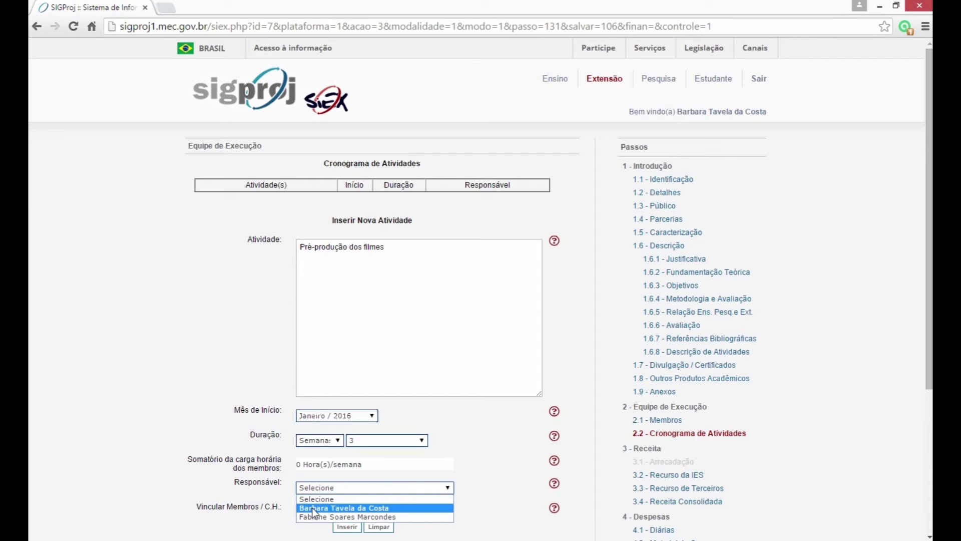
pyautogui.click(313, 507)
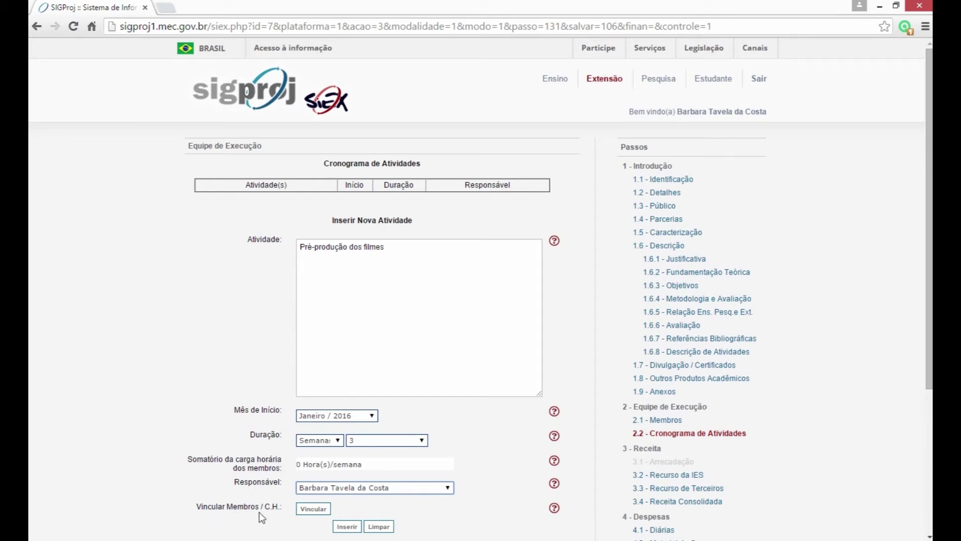
# Step: Link both team members to the activity with 2 hours per week each and insert the activity into the schedule
pyautogui.click(313, 509)
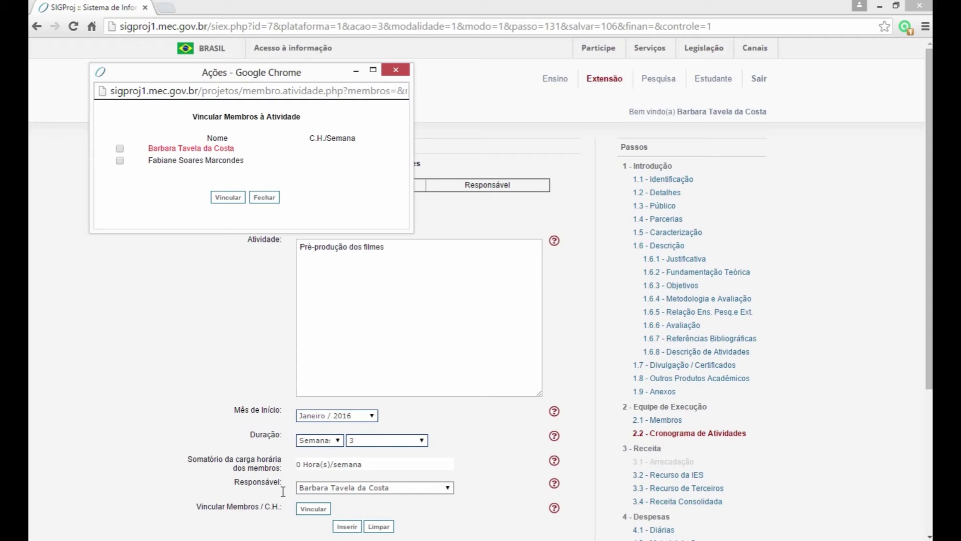
pyautogui.click(120, 150)
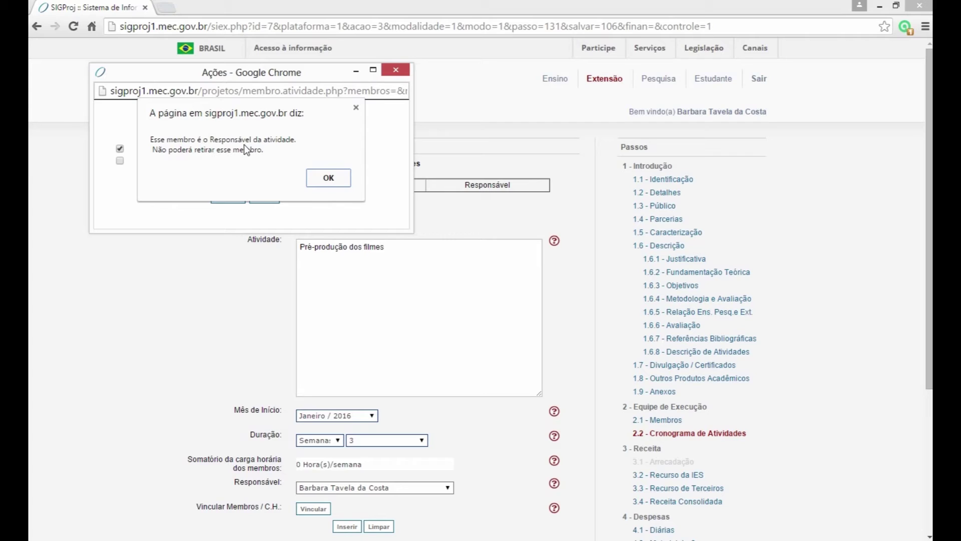
pyautogui.click(329, 180)
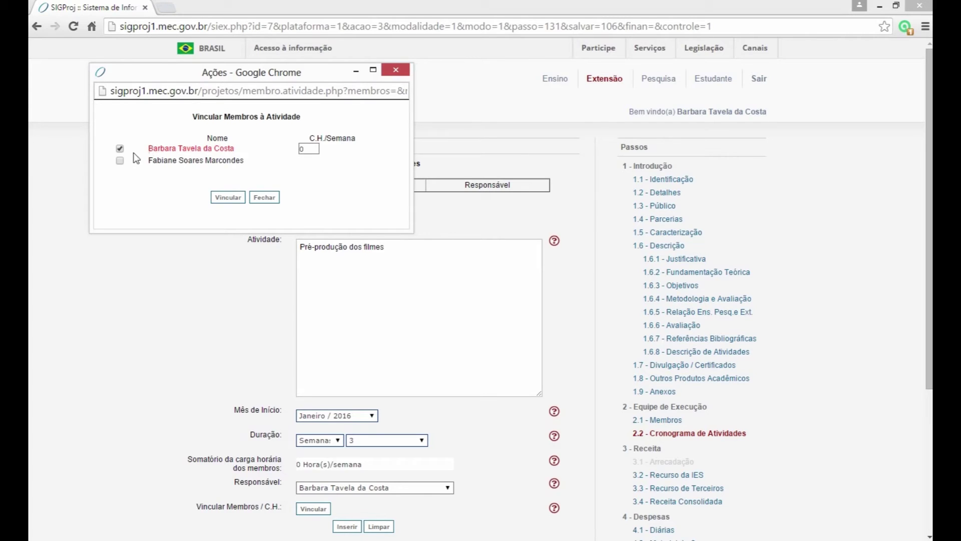
pyautogui.click(301, 149)
pyautogui.click(119, 161)
pyautogui.doubleClick(303, 163)
pyautogui.write('2')
pyautogui.click(229, 198)
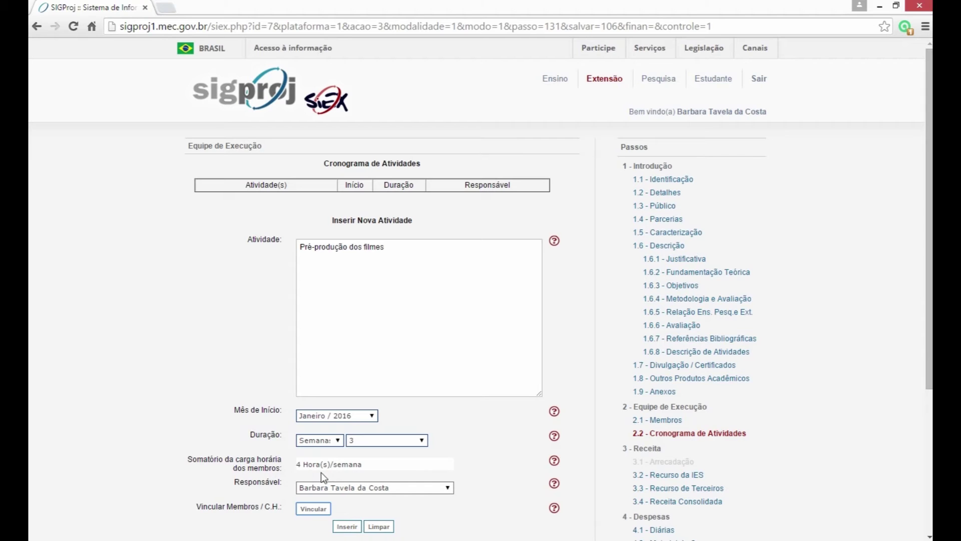
pyautogui.moveTo(931, 345); pyautogui.dragTo(915, 431)
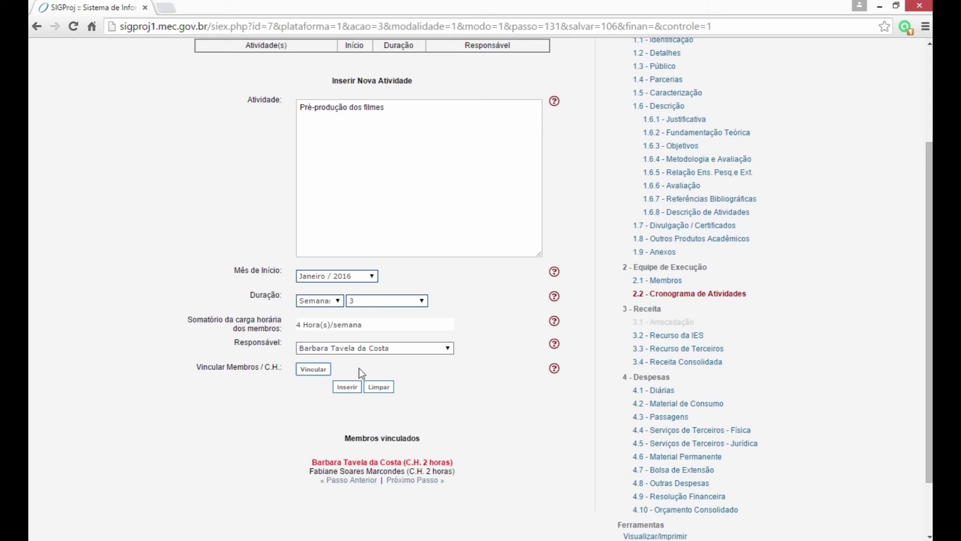
pyautogui.click(345, 388)
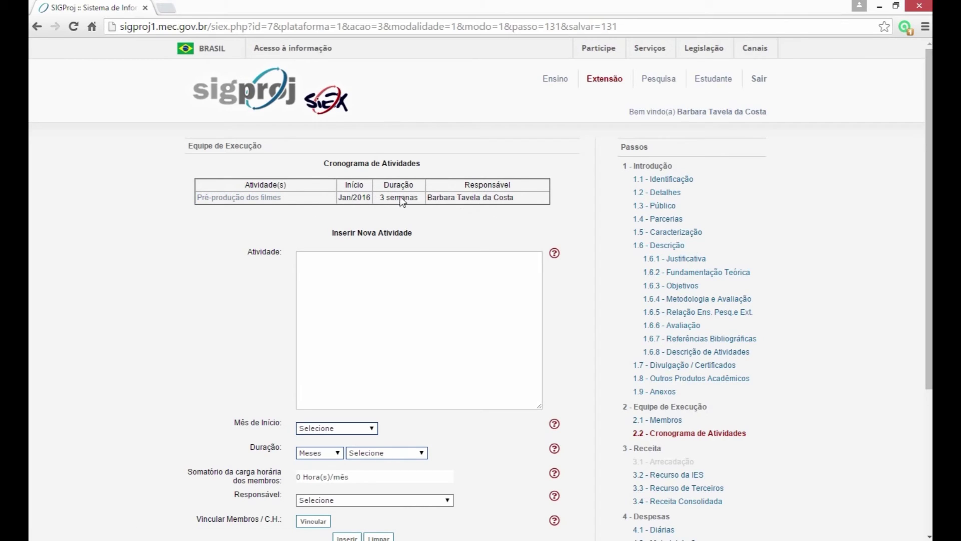
# Step: Review the Cronograma de Atividades with its 2016 monthly table and continue to the Finalizar Projeto page
pyautogui.click(355, 270)
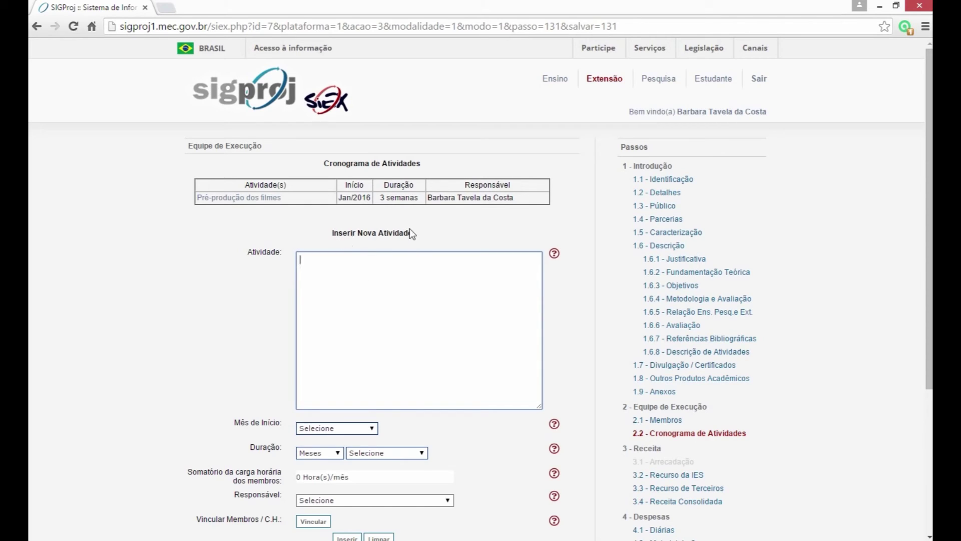
pyautogui.scroll(-2, 365, 279)
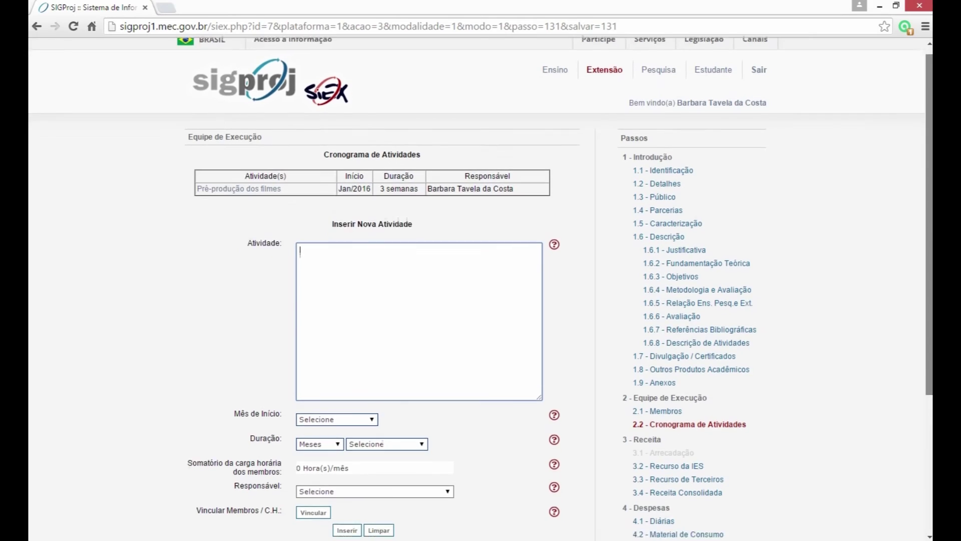
pyautogui.scroll(-3, 807, 357)
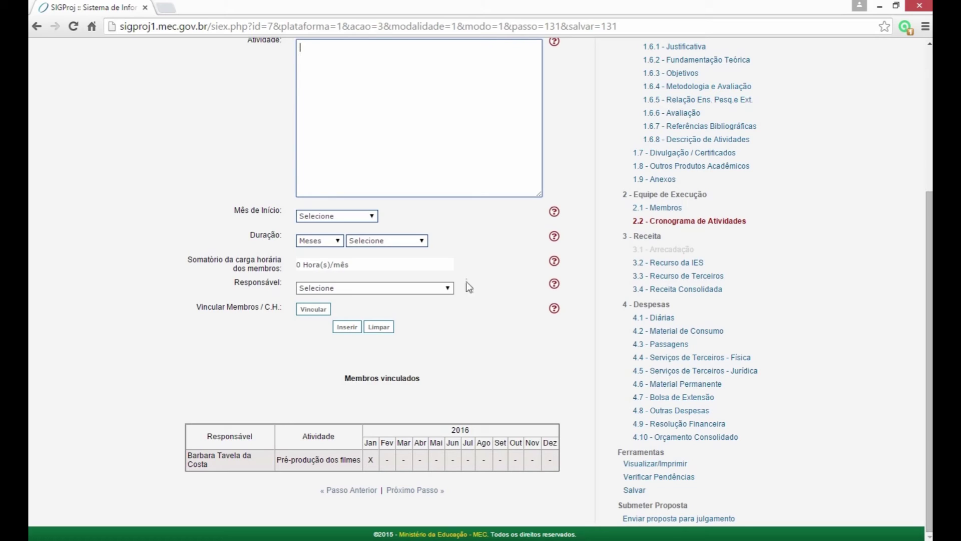
pyautogui.click(413, 489)
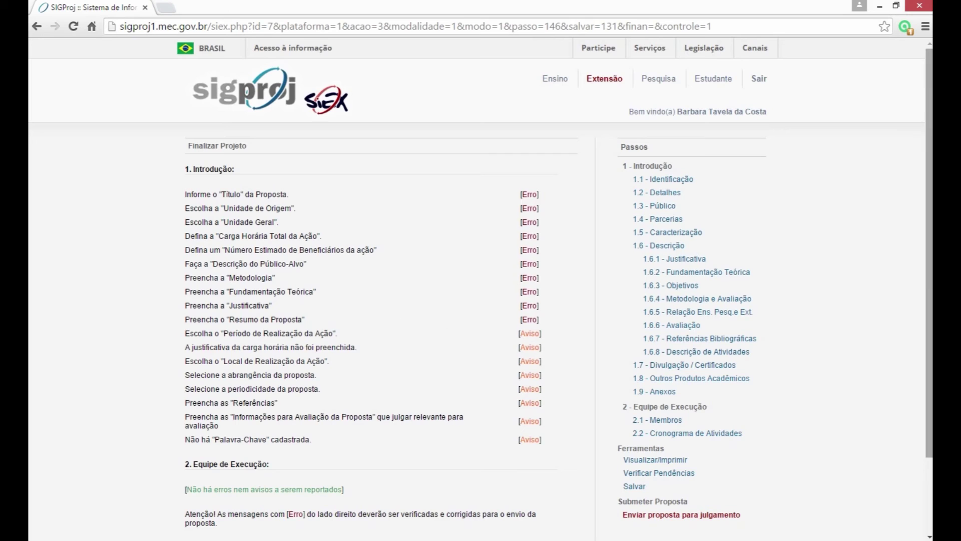
# Step: Open the Identificação form from the "Título" error on the Finalizar Projeto page, then run Verificar Pendências and close its report after reviewing it
pyautogui.moveTo(930, 285); pyautogui.dragTo(931, 326)
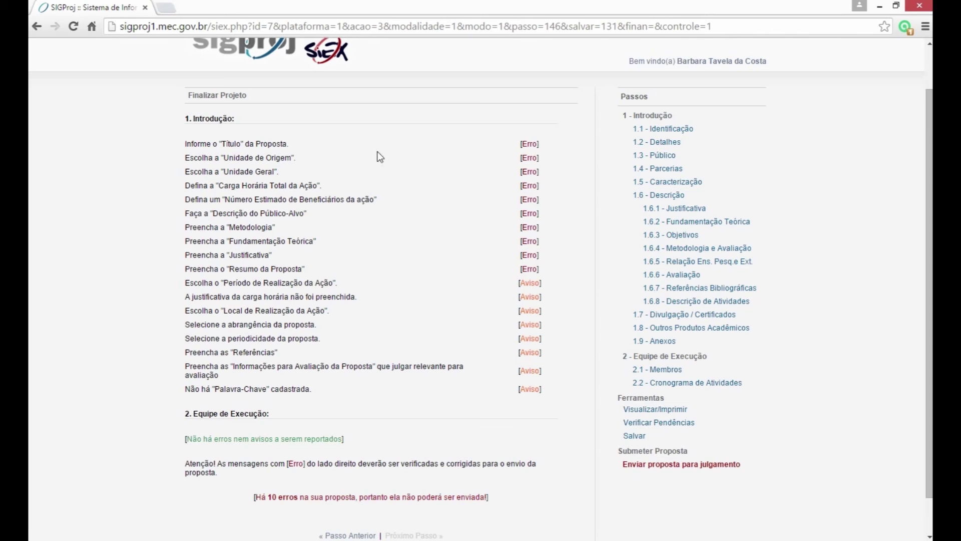
pyautogui.click(532, 147)
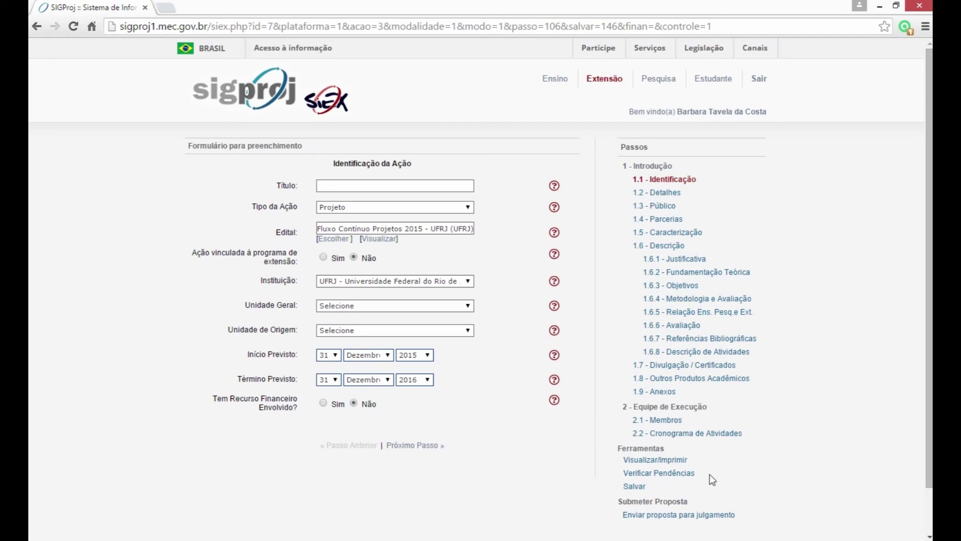
pyautogui.click(660, 478)
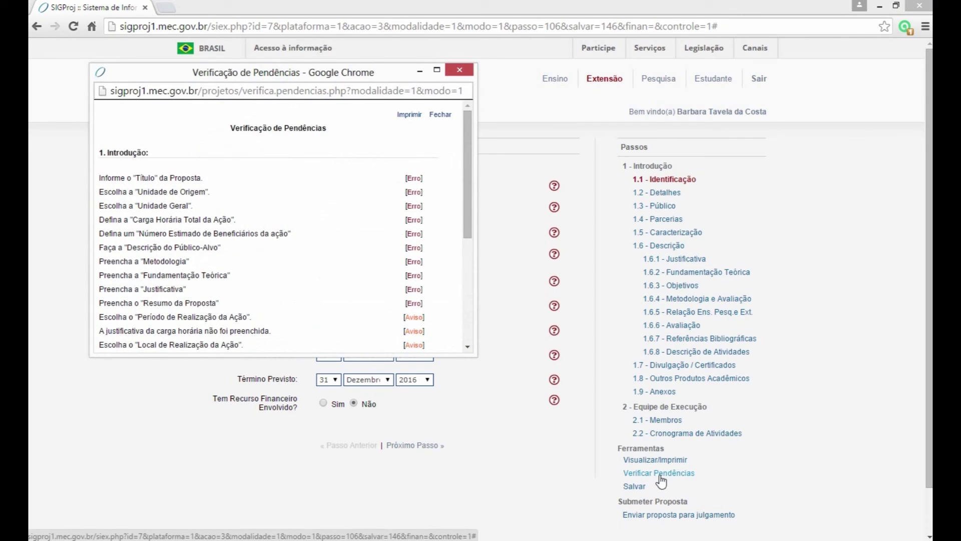
pyautogui.moveTo(464, 141); pyautogui.dragTo(467, 251)
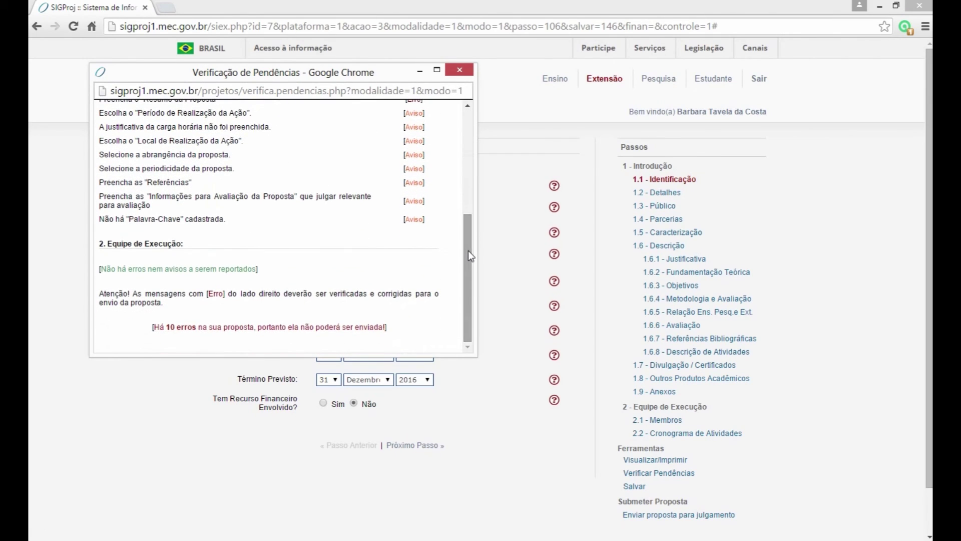
pyautogui.click(460, 71)
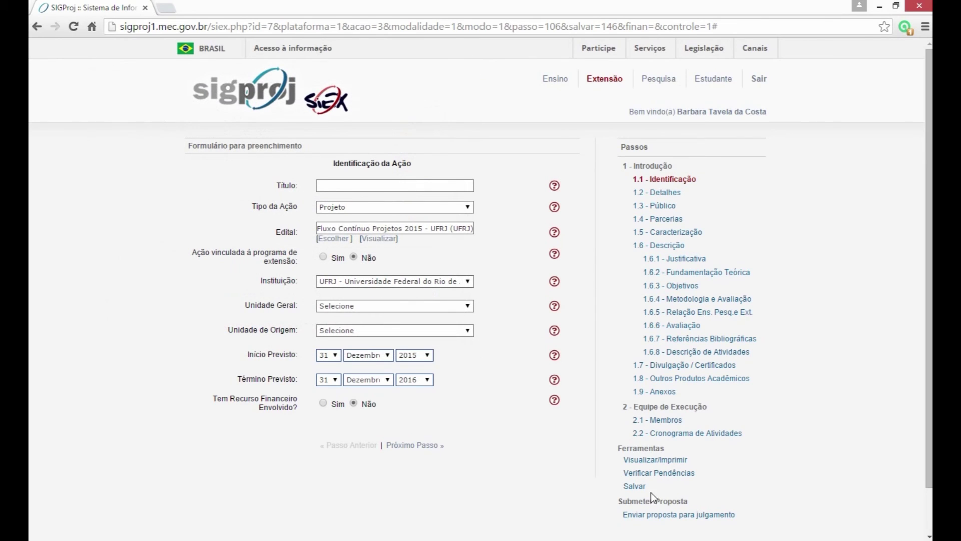
# Step: Reopen the Verificação de Pendências report, examine its errors and warnings for the Introdução and Equipe de Execução sections, and close it
pyautogui.click(653, 478)
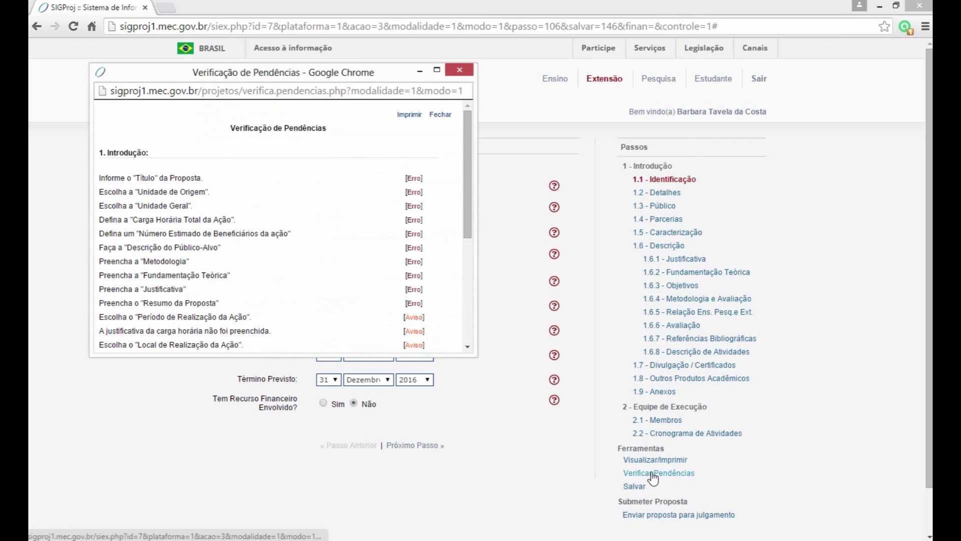
pyautogui.moveTo(466, 215); pyautogui.dragTo(467, 230)
pyautogui.scroll(-3, 466, 230)
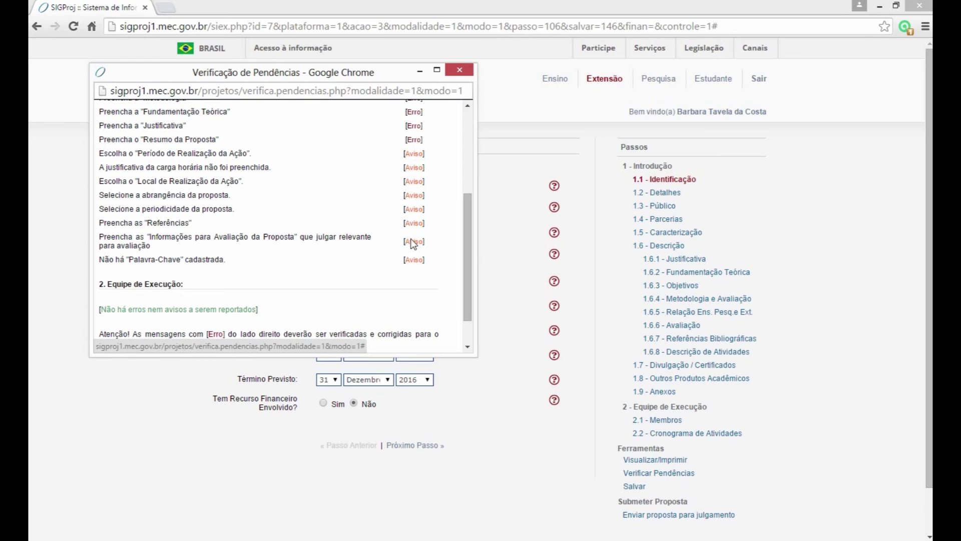
pyautogui.click(464, 71)
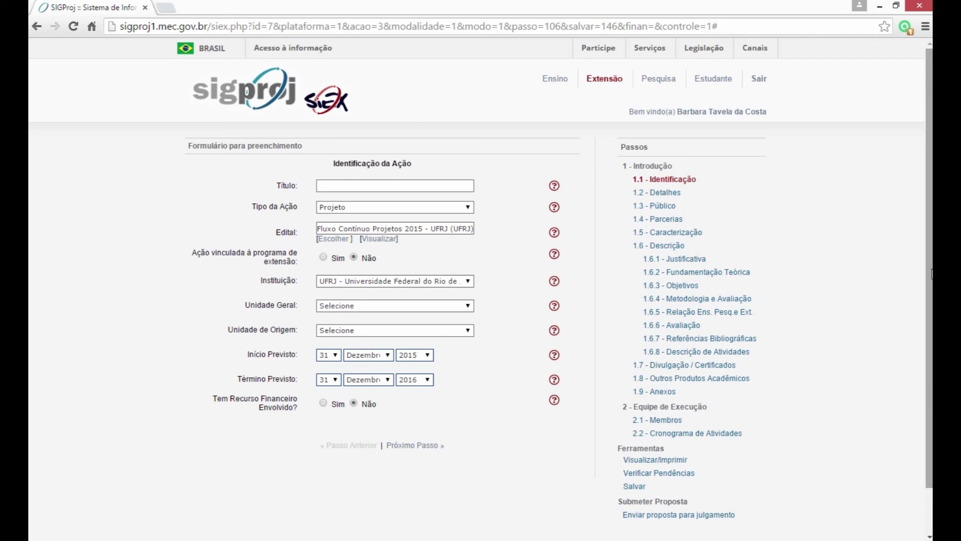
pyautogui.scroll(-1, 931, 274)
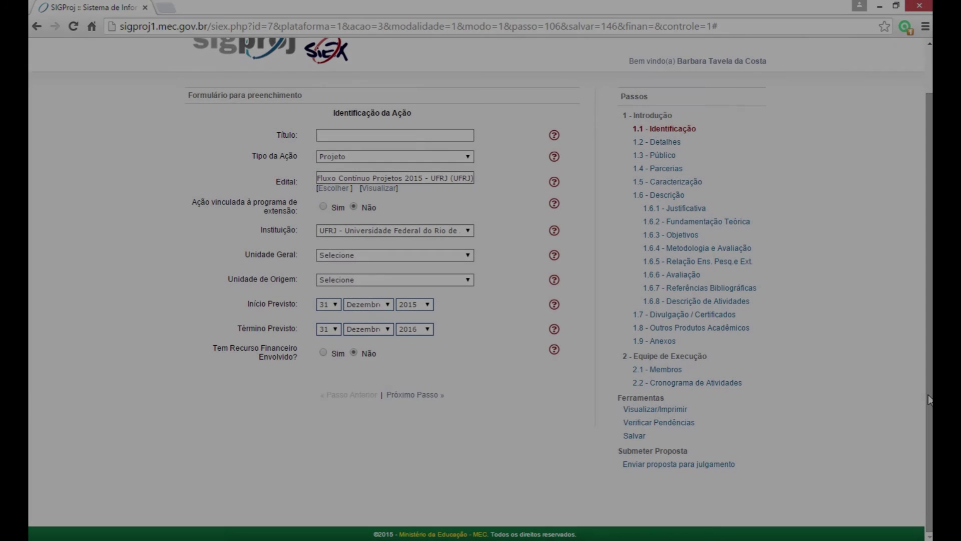